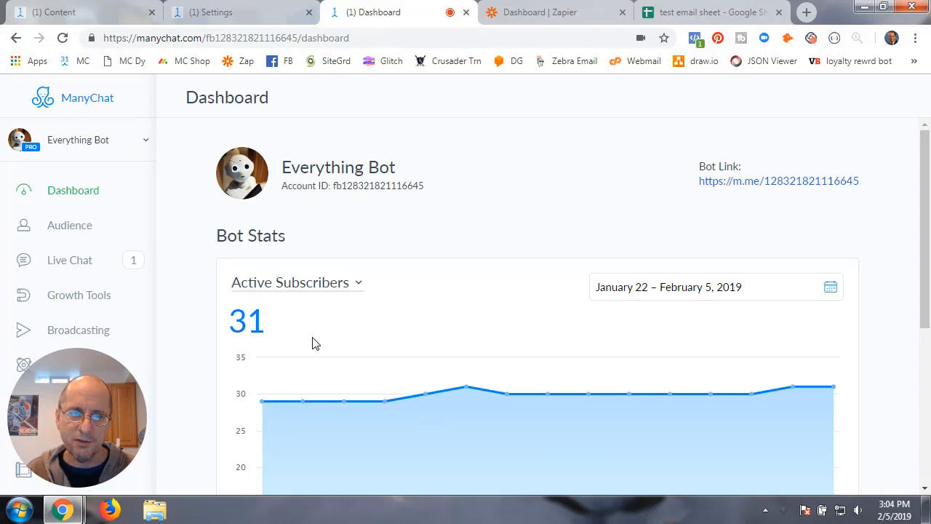
# Step: Open the Audience section and review the bulk actions offered for the selected subscribers
pyautogui.click(71, 225)
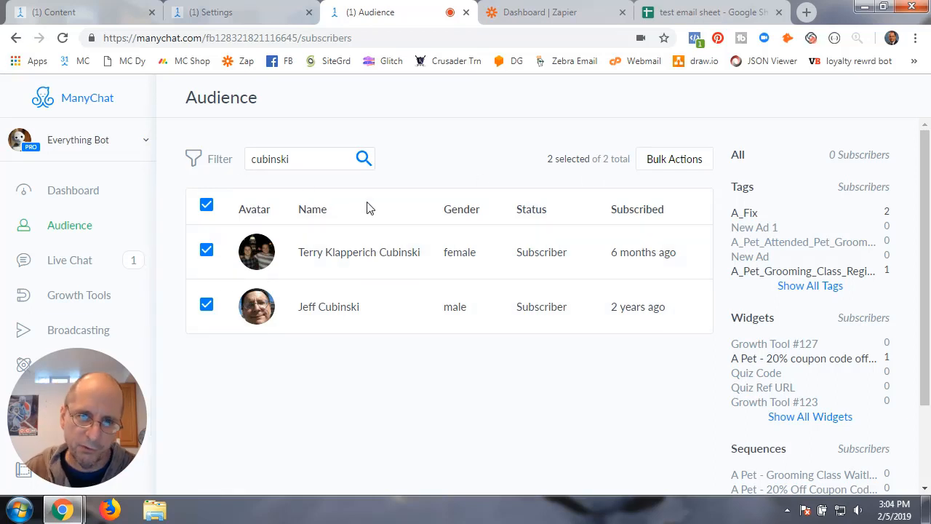
pyautogui.click(673, 164)
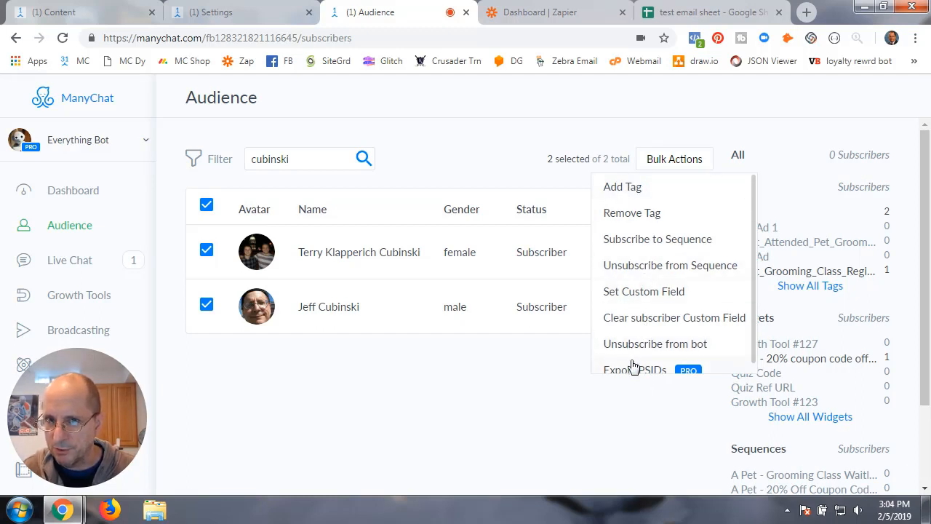
pyautogui.click(474, 166)
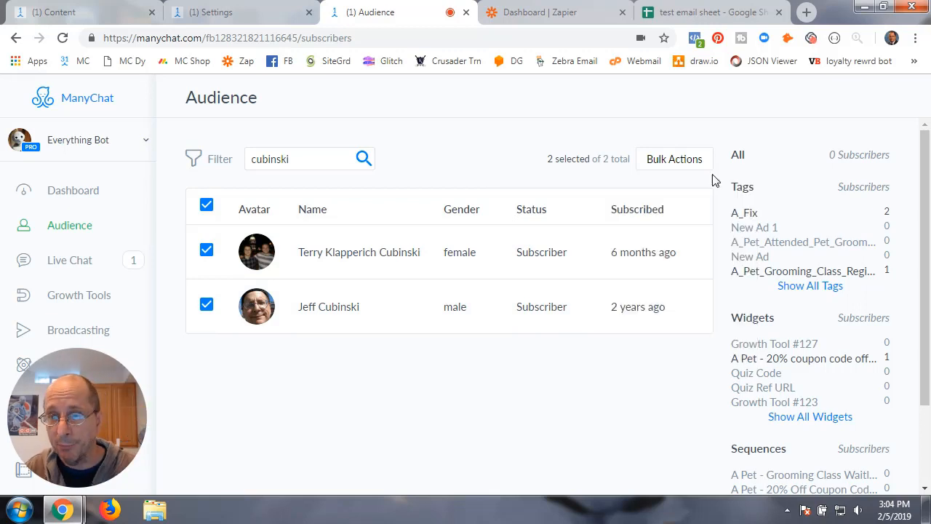
pyautogui.click(684, 161)
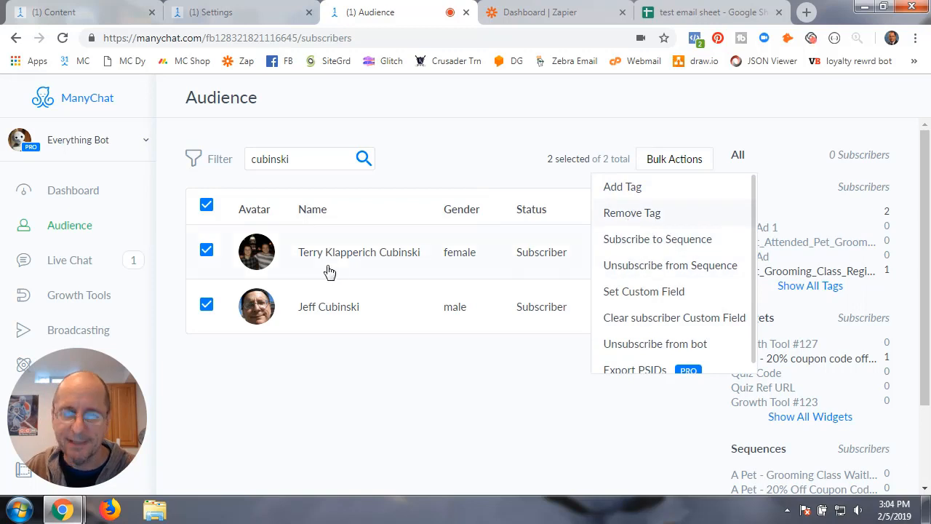
pyautogui.click(366, 357)
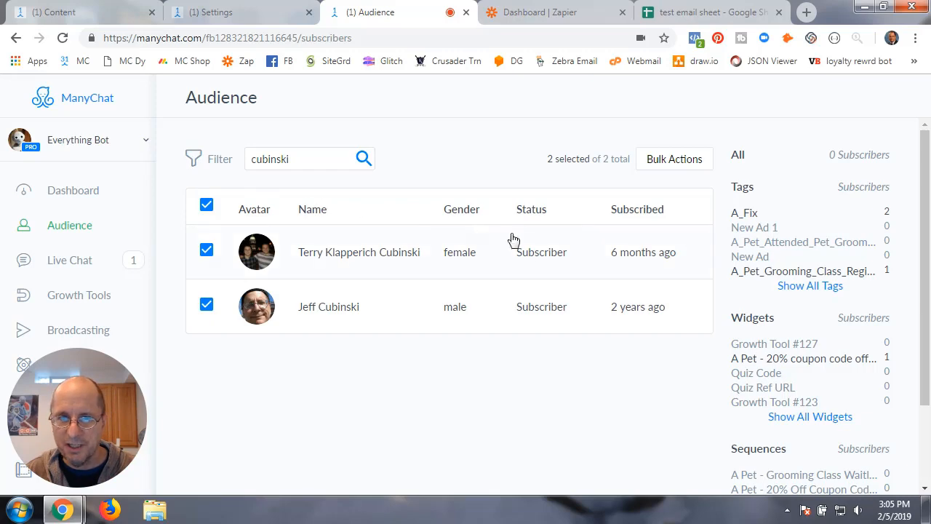
# Step: View the male subscriber's profile to check his user tags and close it
pyautogui.click(386, 309)
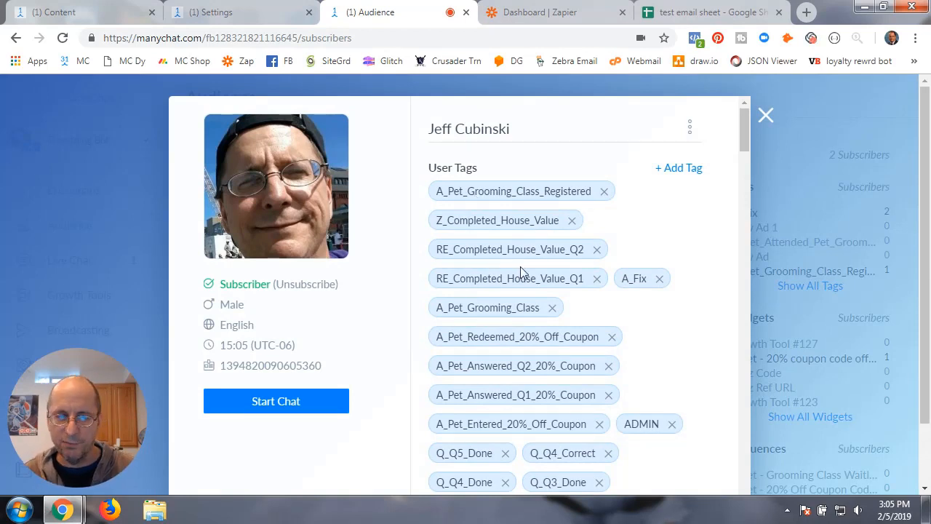
pyautogui.click(763, 112)
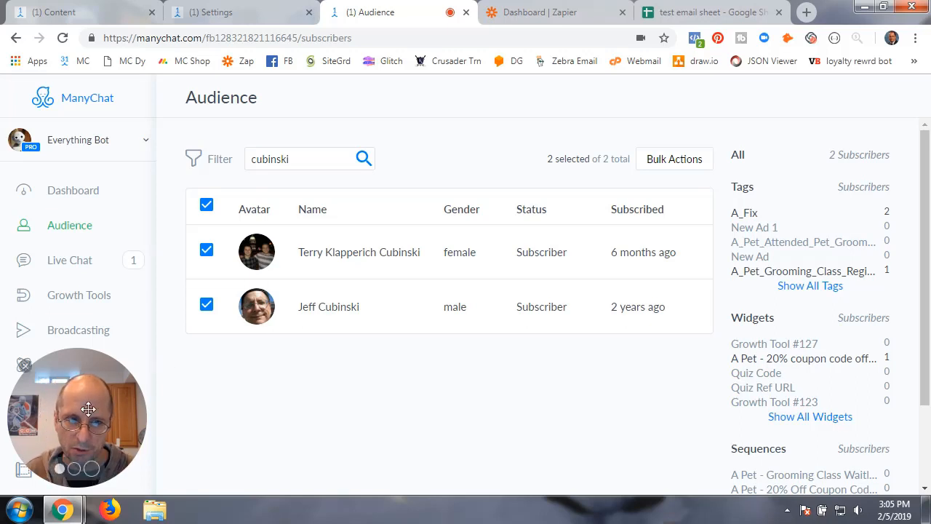
pyautogui.moveTo(78, 413); pyautogui.dragTo(96, 407)
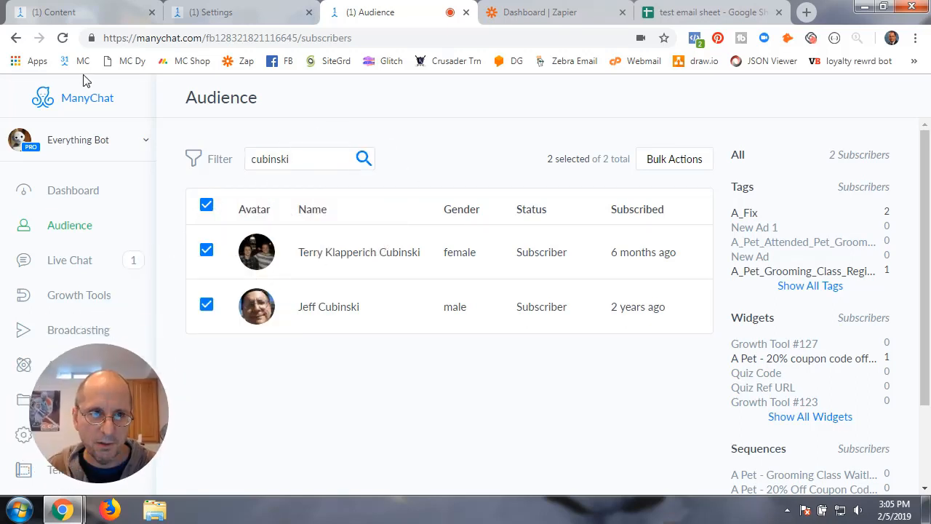
# Step: Inspect the actions in the existing F - Switch Tags flow and return to the Test folder
pyautogui.click(90, 12)
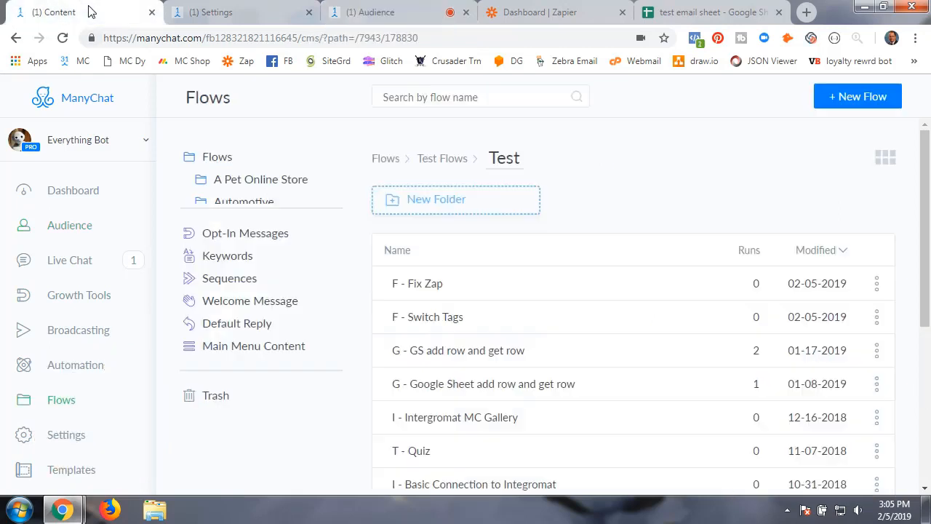
pyautogui.click(442, 318)
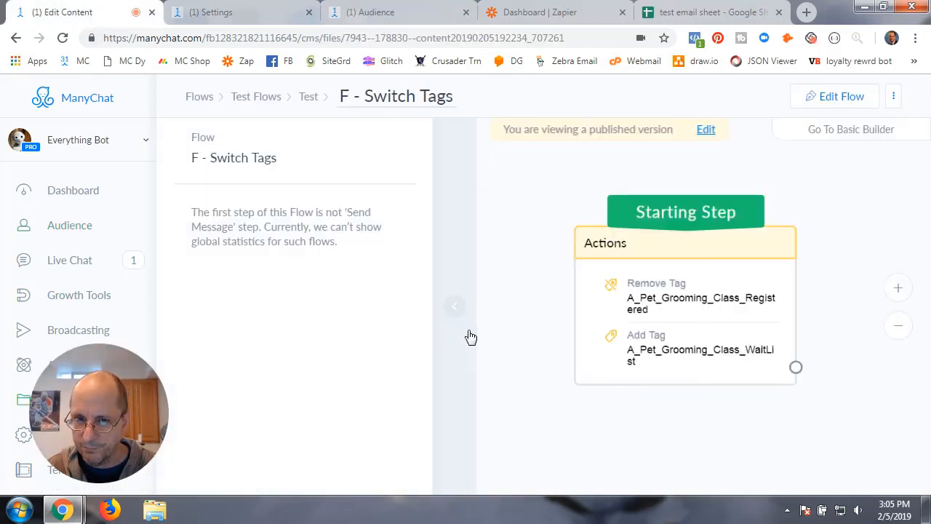
pyautogui.click(453, 309)
pyautogui.click(829, 102)
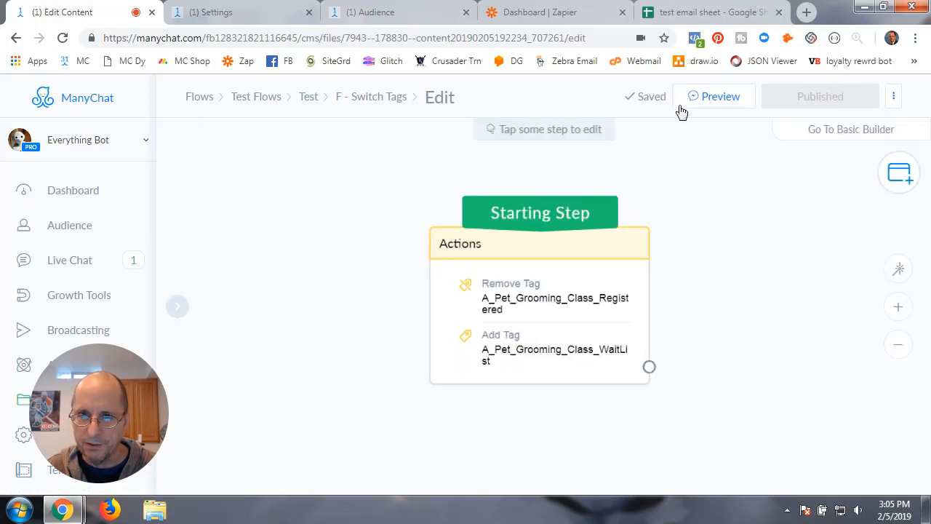
pyautogui.click(308, 99)
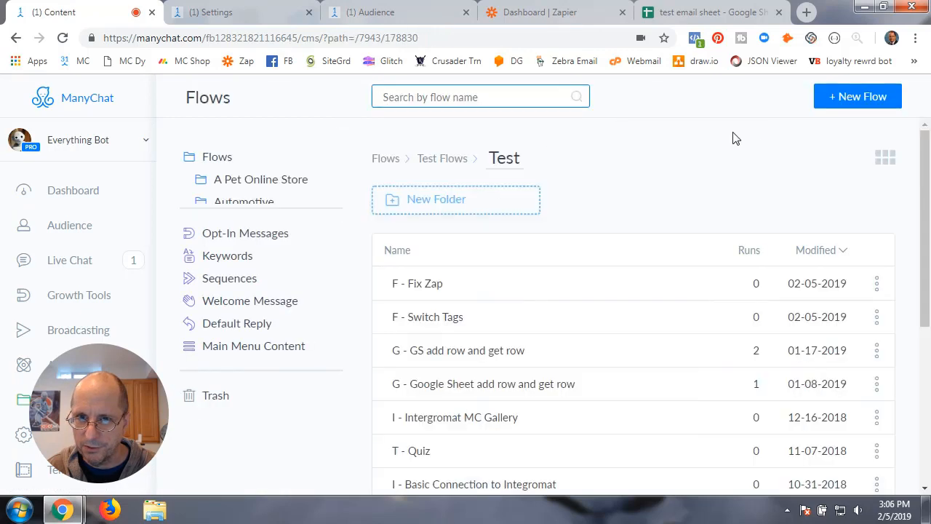
# Step: Create a new flow named "F - Switch Tags 2" in the Test folder
pyautogui.click(864, 99)
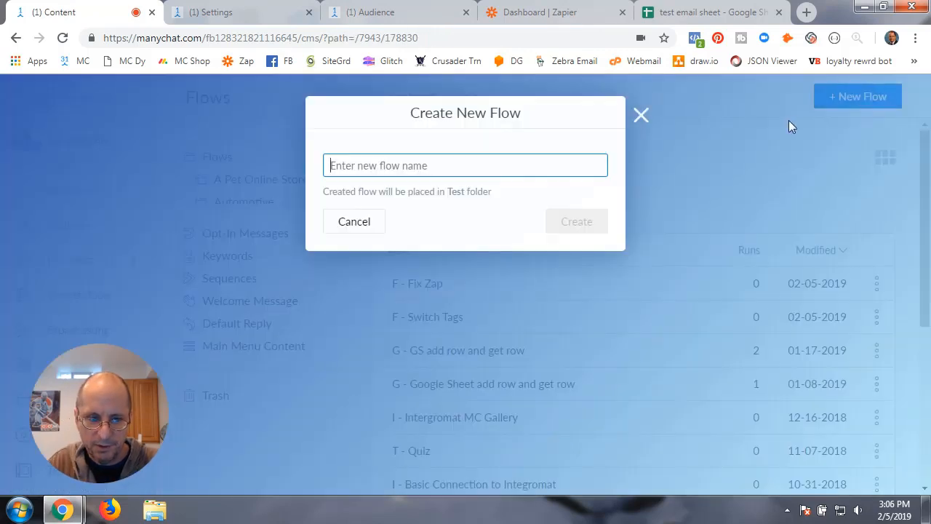
pyautogui.write('F -')
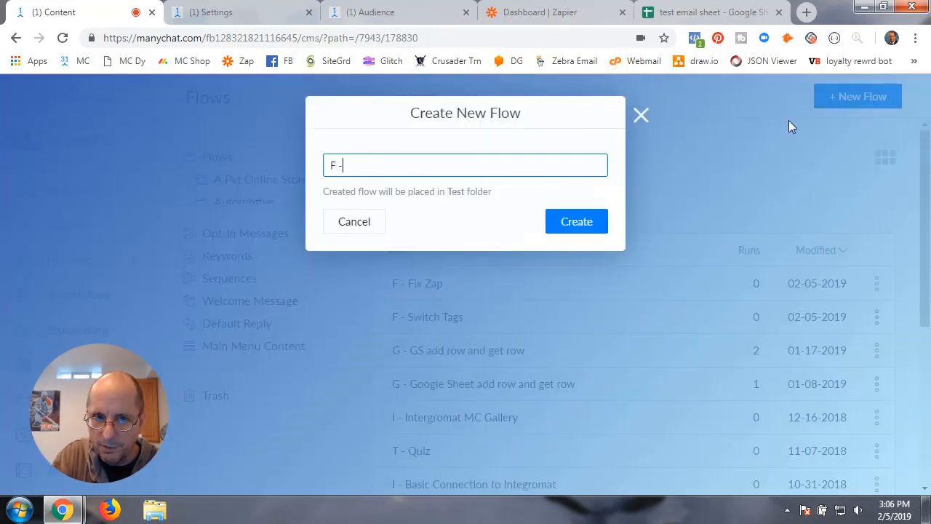
pyautogui.write(' Switch ')
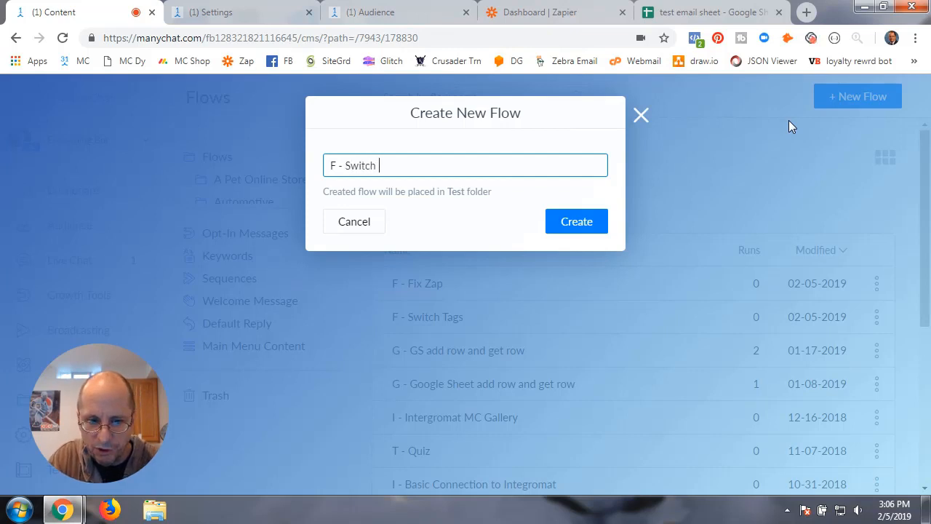
pyautogui.write('Tag ')
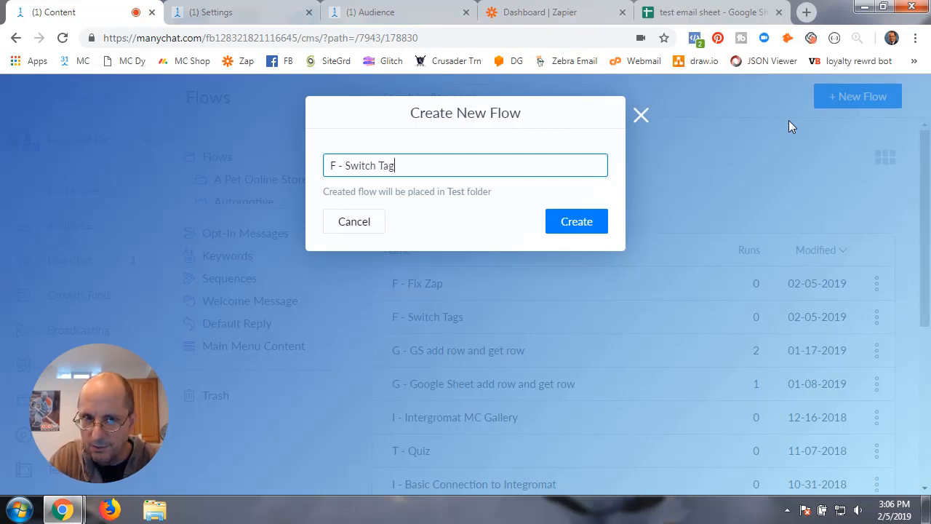
pyautogui.write('s 2')
pyautogui.press('Return')
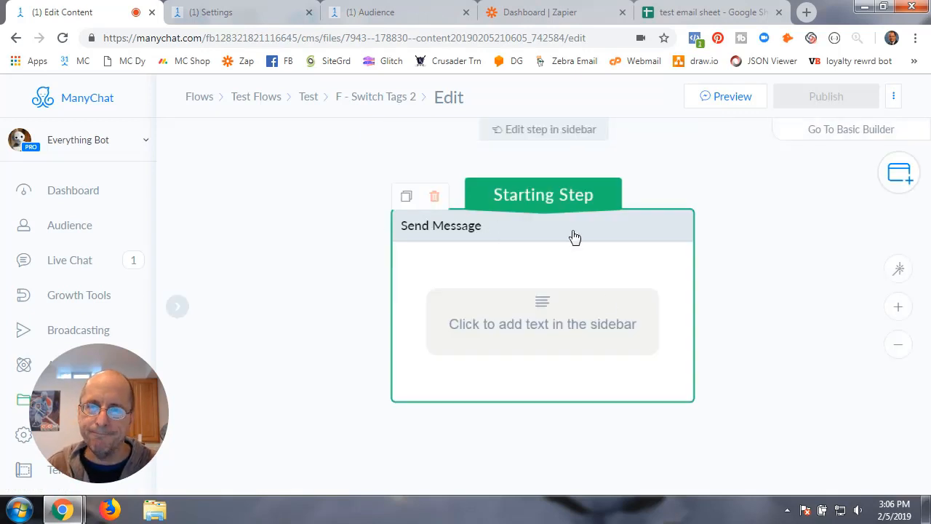
# Step: Add a Perform Actions step to the flow with a Remove Tag action for A_Pet_Grooming_Class_Registered
pyautogui.doubleClick(317, 208)
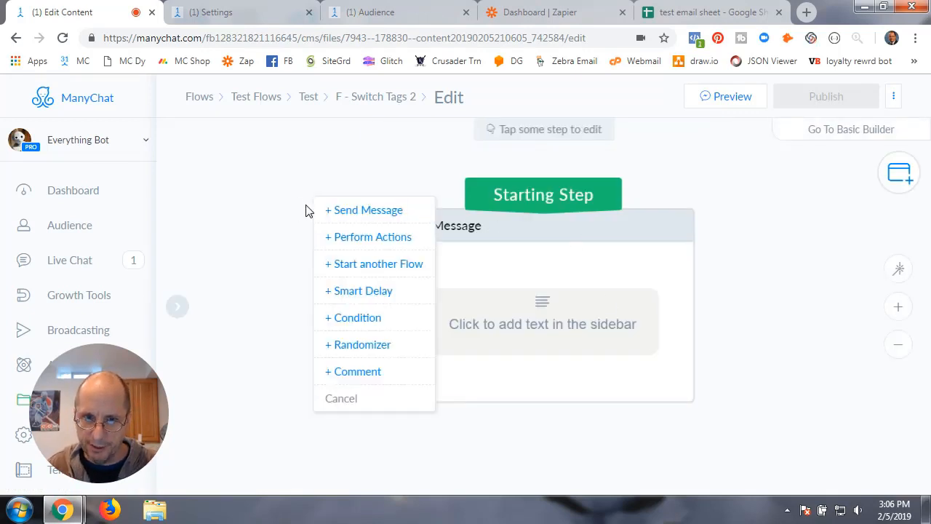
pyautogui.click(340, 240)
pyautogui.click(303, 219)
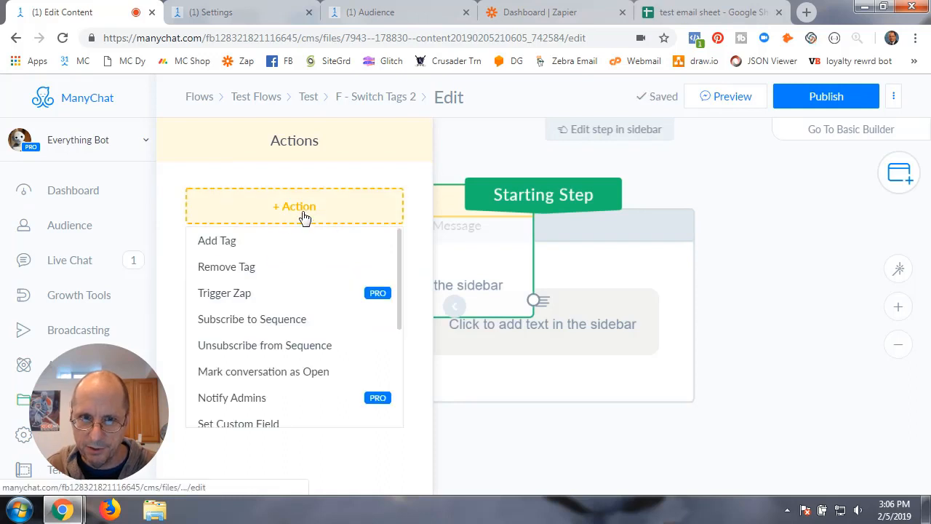
pyautogui.click(243, 271)
pyautogui.click(248, 225)
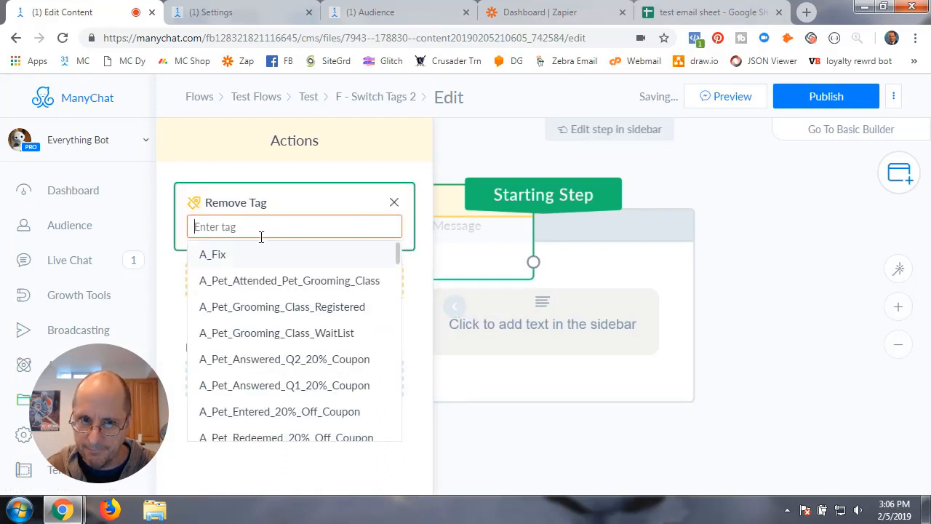
pyautogui.click(284, 313)
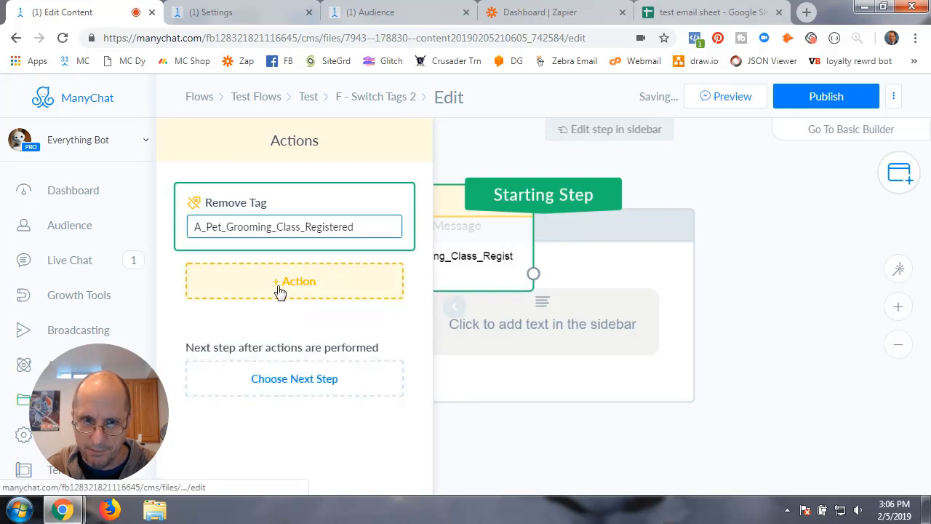
# Step: Add an Add Tag action for A_Pet_Grooming_Class_WaitList to the same actions step
pyautogui.click(280, 293)
pyautogui.click(243, 327)
pyautogui.click(258, 296)
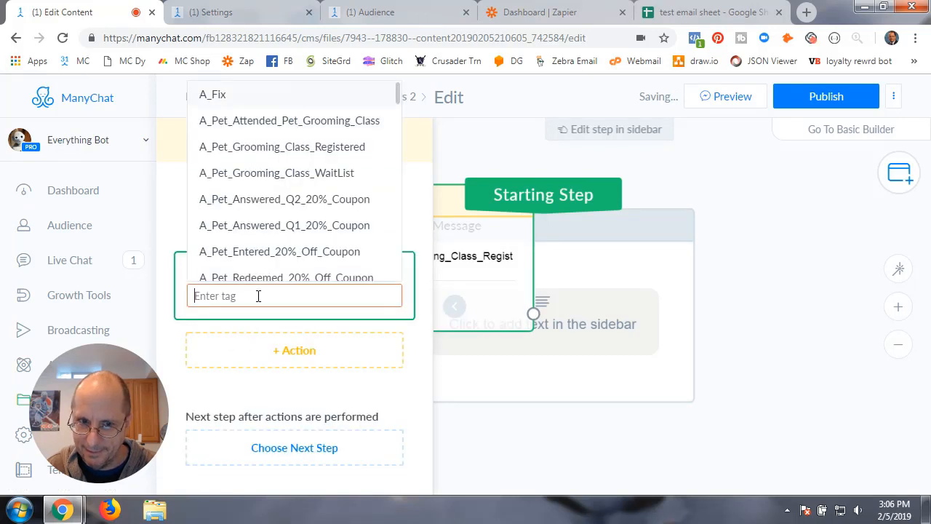
pyautogui.click(288, 180)
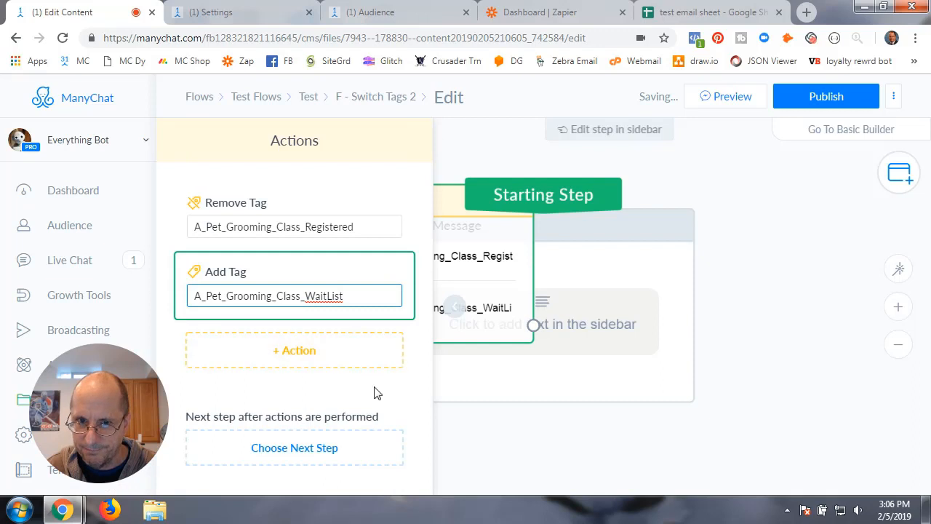
# Step: Add a Set Custom Field action to the step and choose the A_Pet_Type_Of_Pet field
pyautogui.click(297, 355)
pyautogui.scroll(-2, 274, 291)
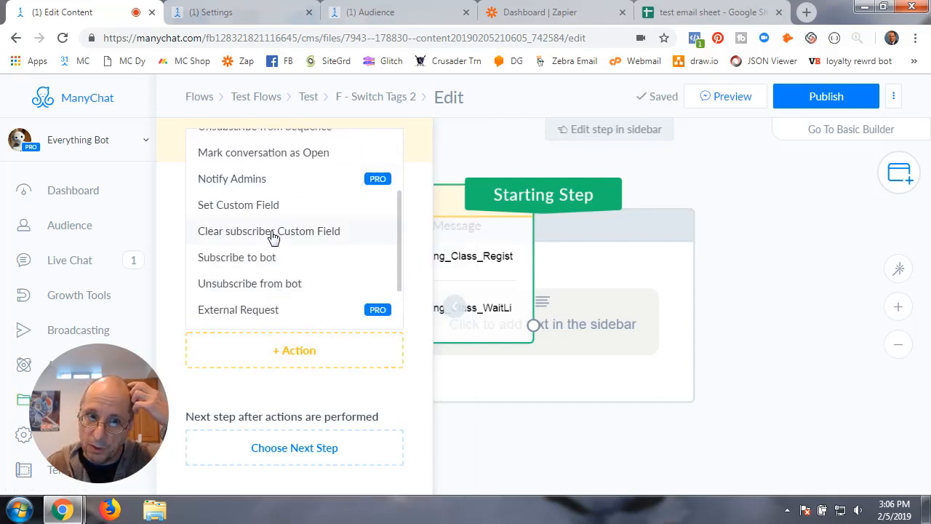
pyautogui.click(271, 204)
pyautogui.click(296, 362)
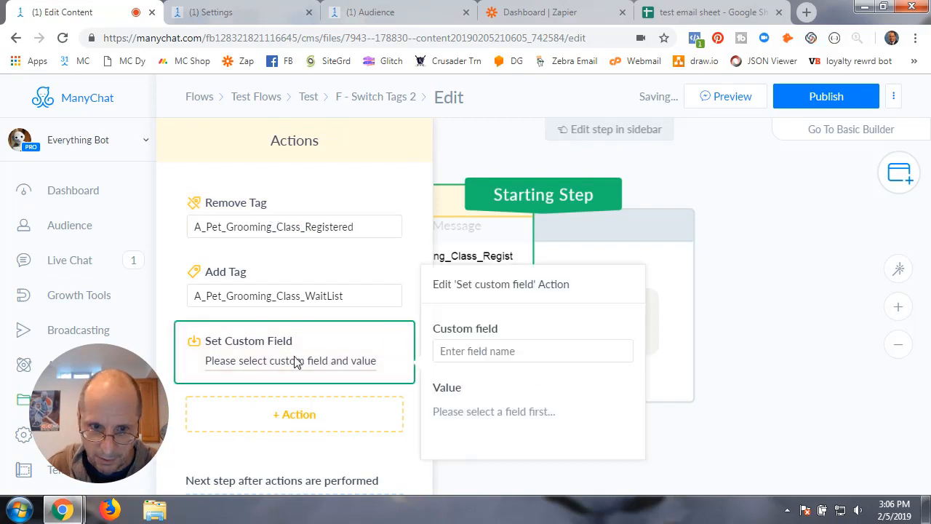
pyautogui.click(449, 351)
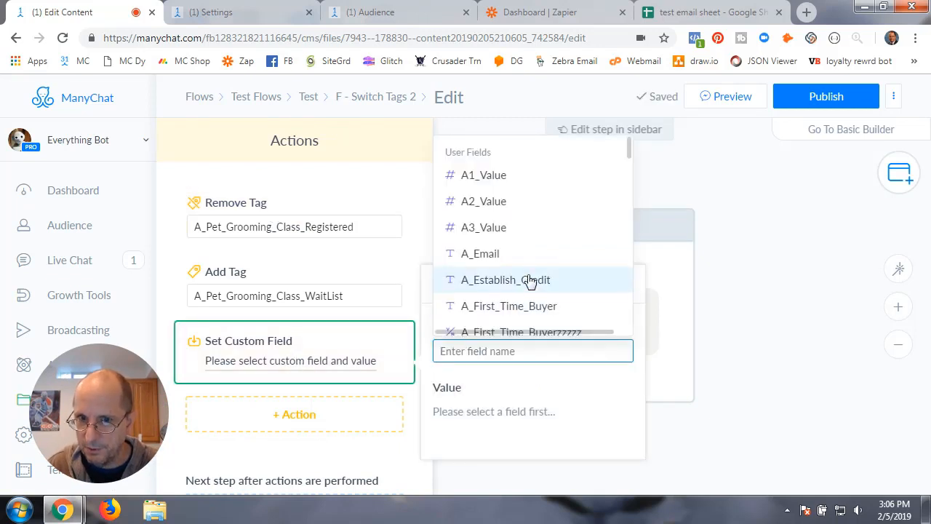
pyautogui.scroll(-3, 529, 281)
pyautogui.scroll(2, 528, 280)
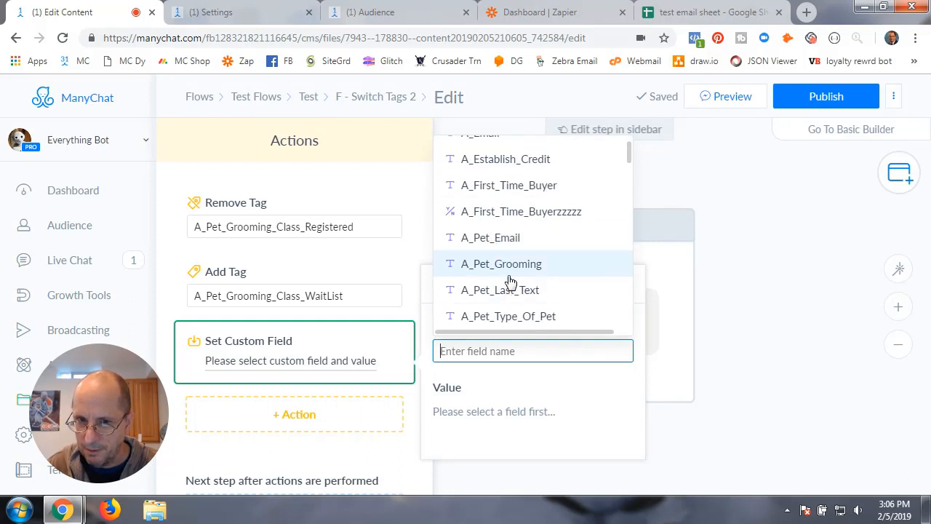
pyautogui.scroll(-2, 536, 266)
pyautogui.click(497, 197)
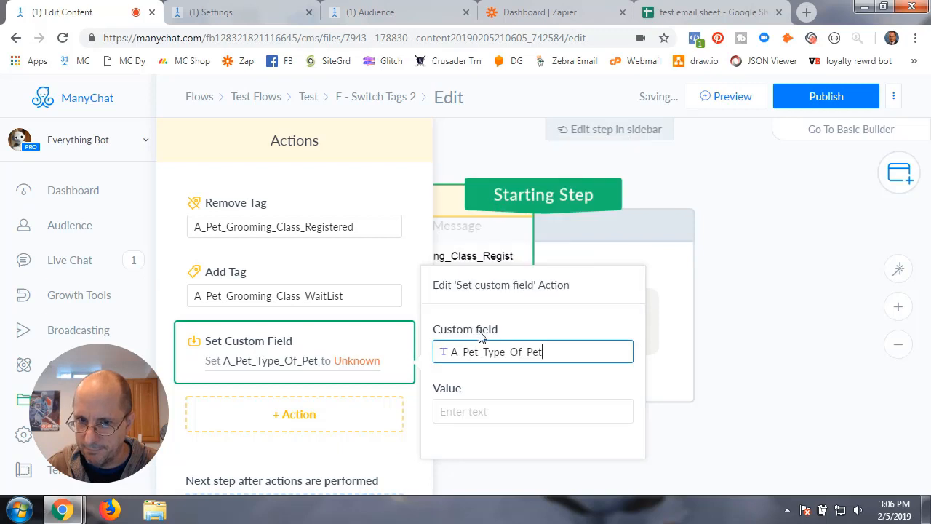
pyautogui.click(357, 372)
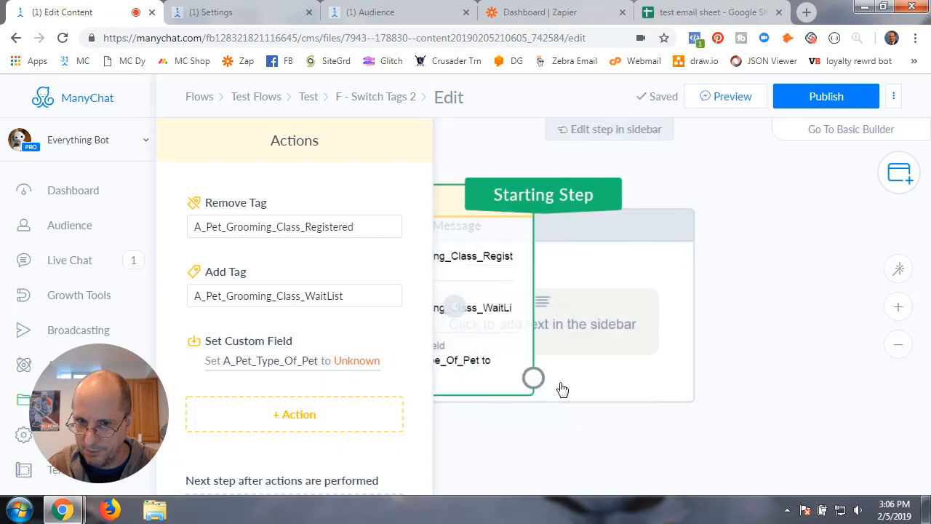
# Step: Set the value of the A_Pet_Type_Of_Pet custom field action to "Cow"
pyautogui.click(312, 361)
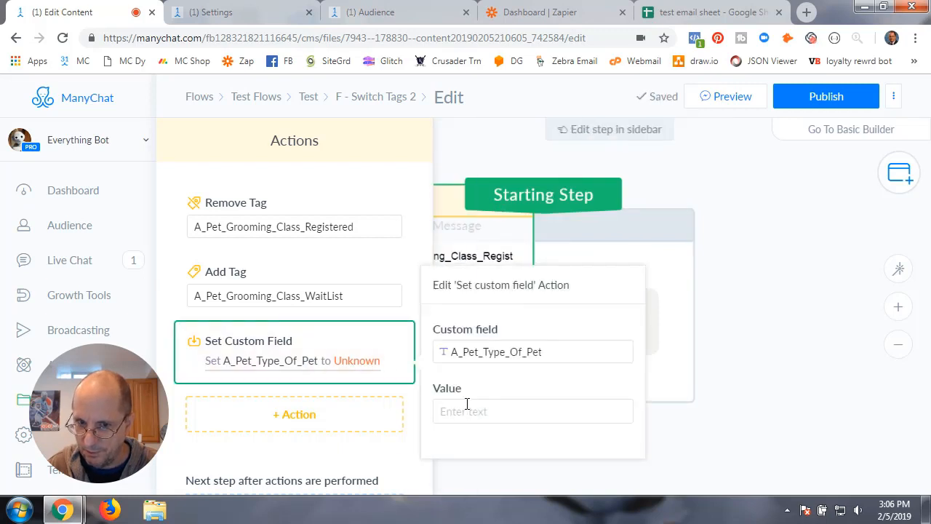
pyautogui.click(467, 409)
pyautogui.write('Deg')
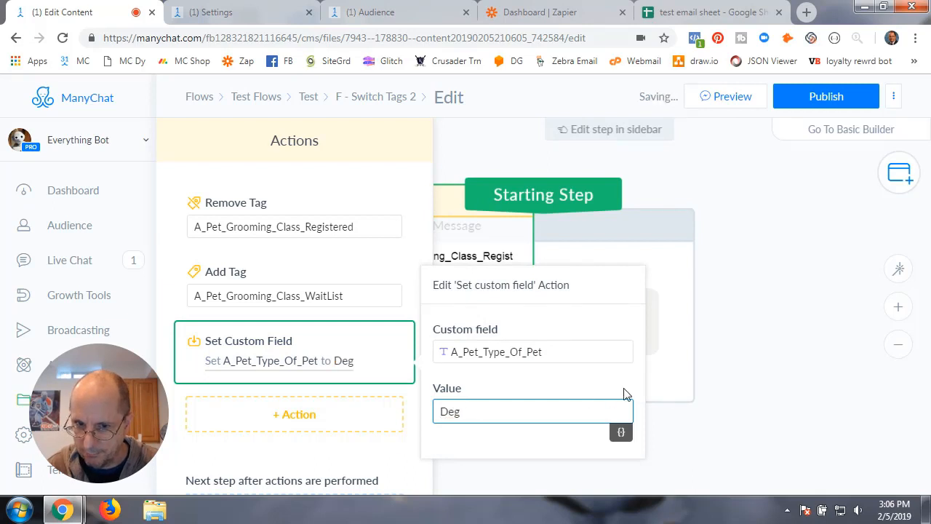
pyautogui.press('BackSpace')
pyautogui.press('BackSpace')
pyautogui.write('og')
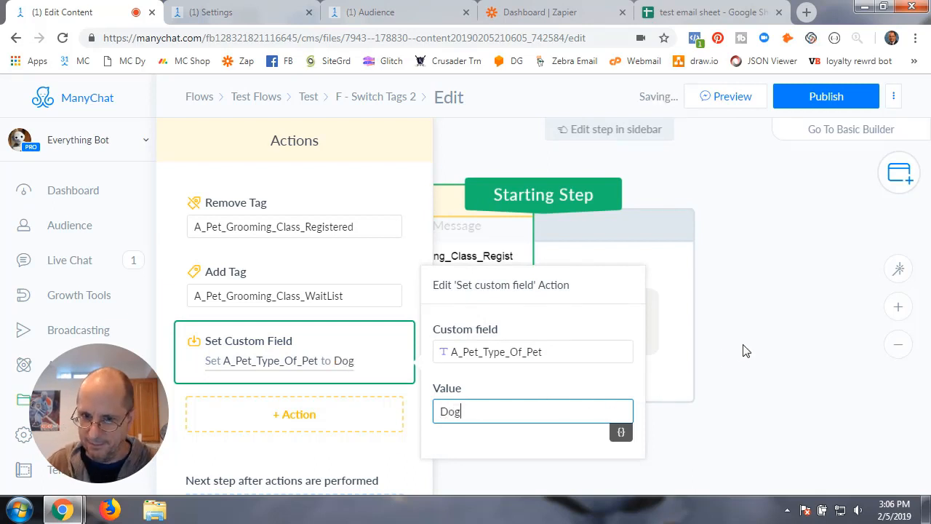
pyautogui.press('BackSpace')
pyautogui.press('BackSpace')
pyautogui.press('BackSpace')
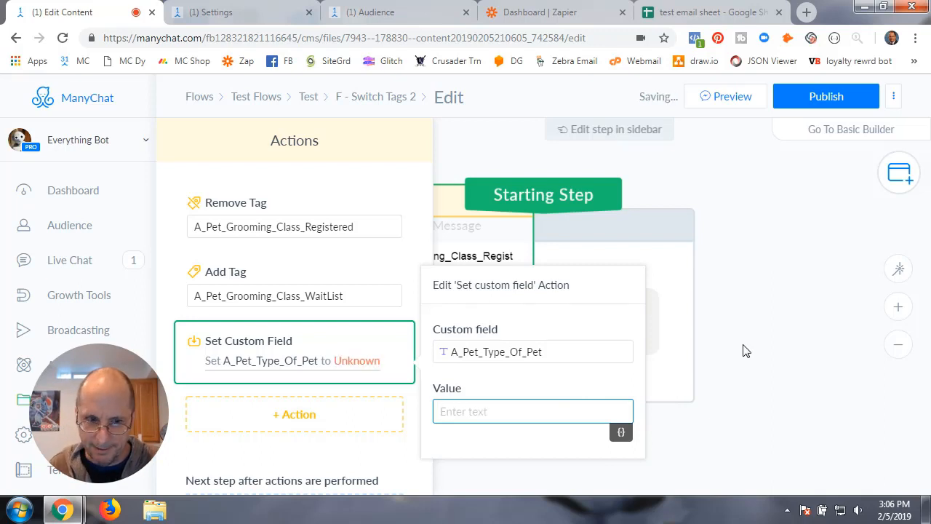
pyautogui.write('Cow')
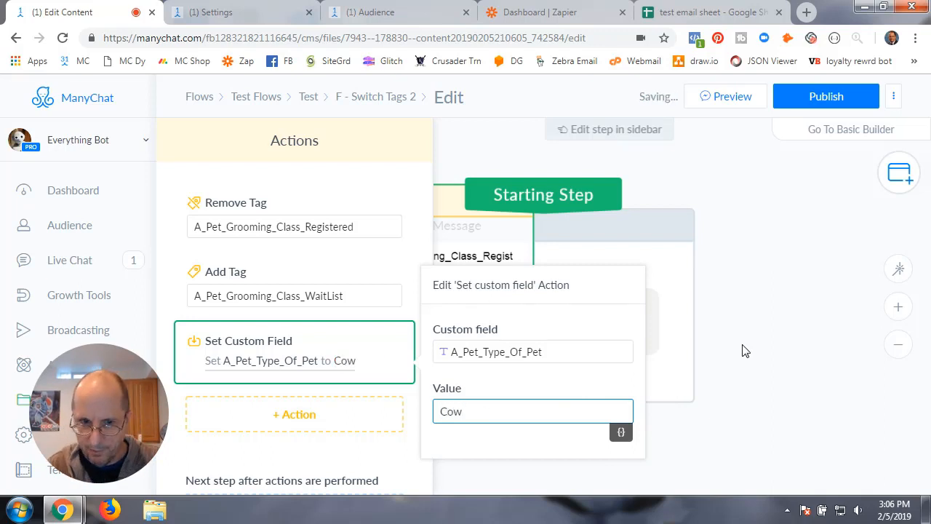
pyautogui.click(728, 327)
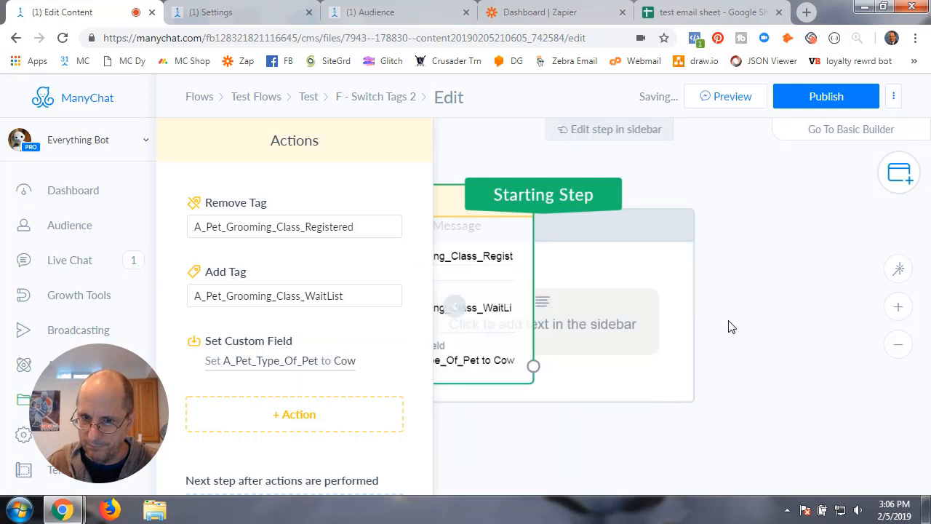
# Step: Review the tags and the A_Pet_Type_Of_Pet custom field on the male subscriber's profile in the Audience list
pyautogui.click(454, 307)
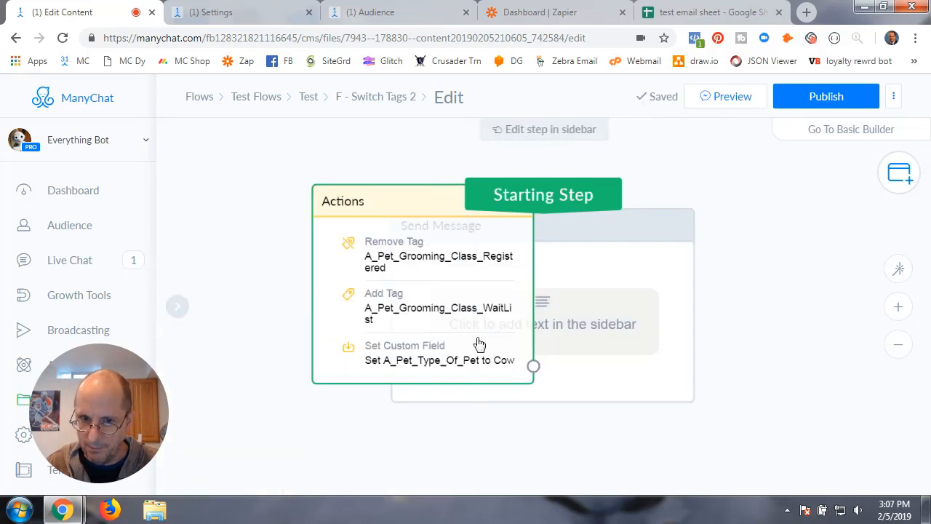
pyautogui.click(386, 13)
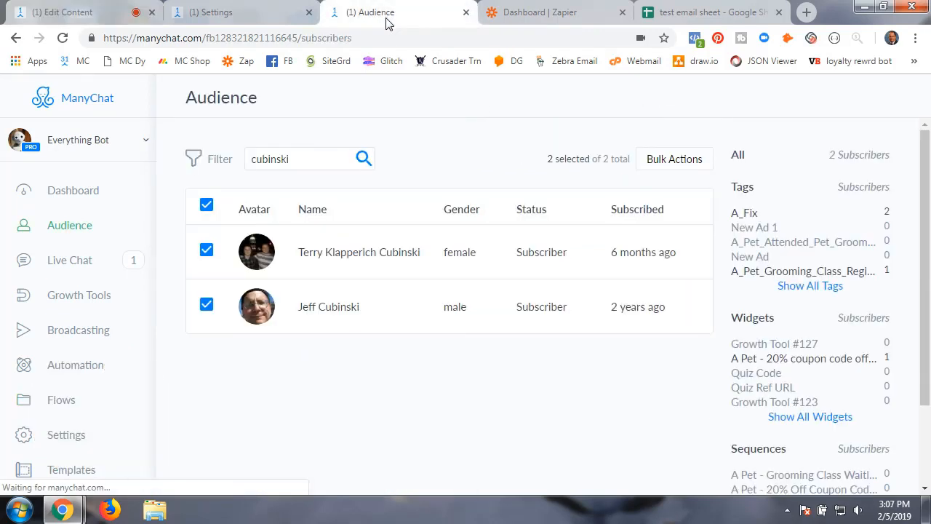
pyautogui.click(403, 322)
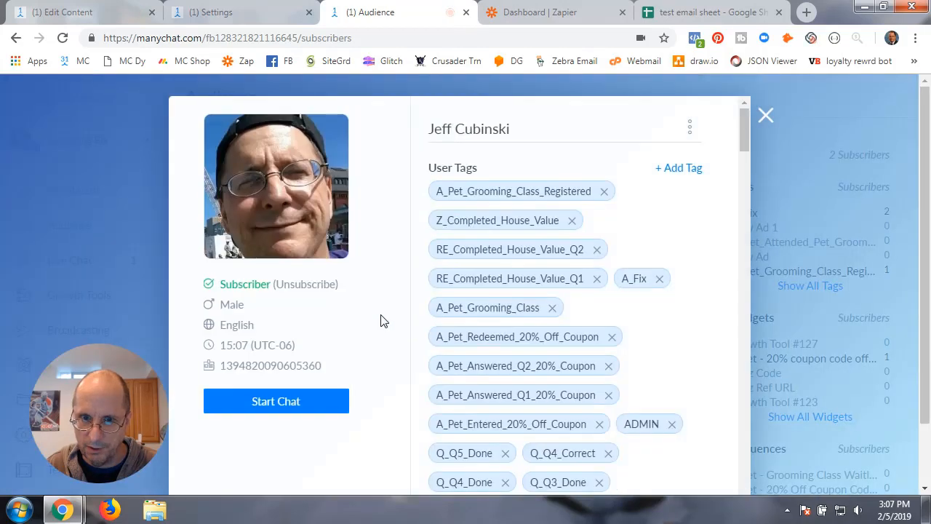
pyautogui.scroll(-5, 499, 345)
pyautogui.scroll(-3, 507, 347)
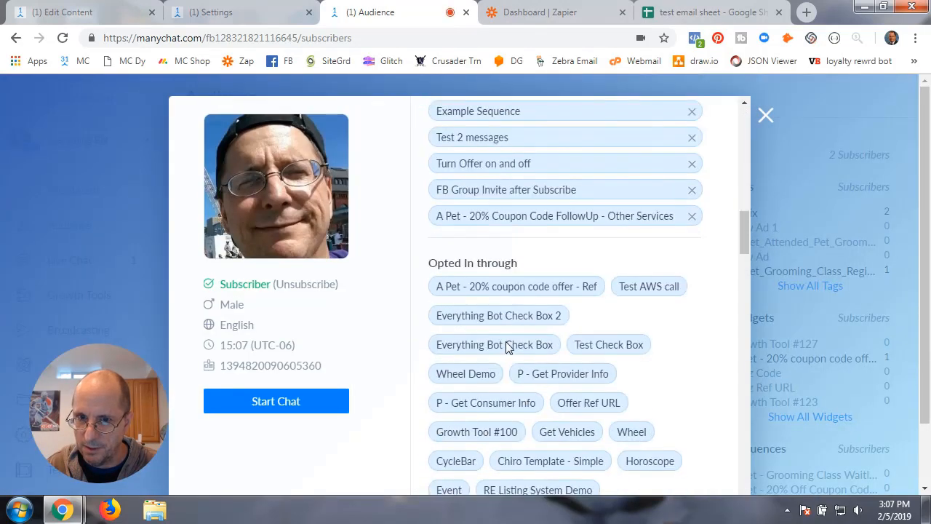
pyautogui.scroll(2, 507, 347)
pyautogui.scroll(-6, 507, 347)
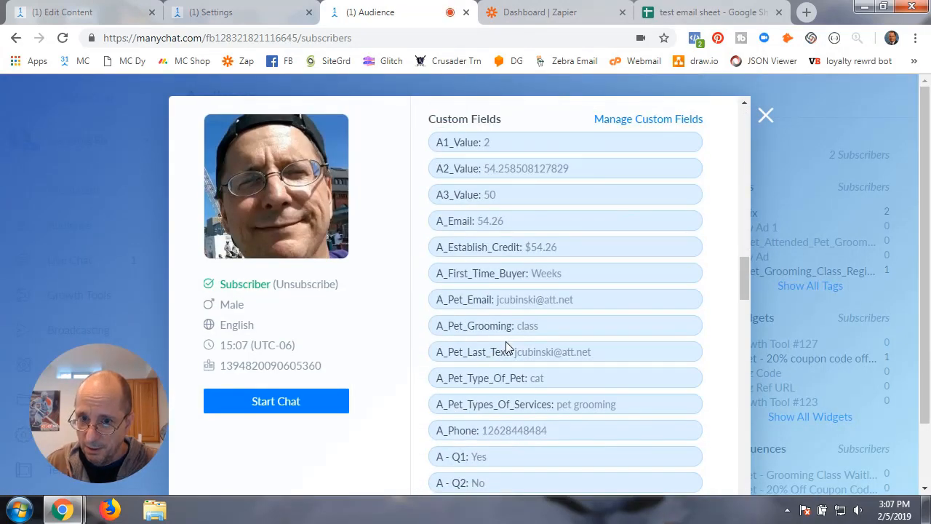
pyautogui.scroll(-5, 505, 342)
pyautogui.scroll(4, 505, 342)
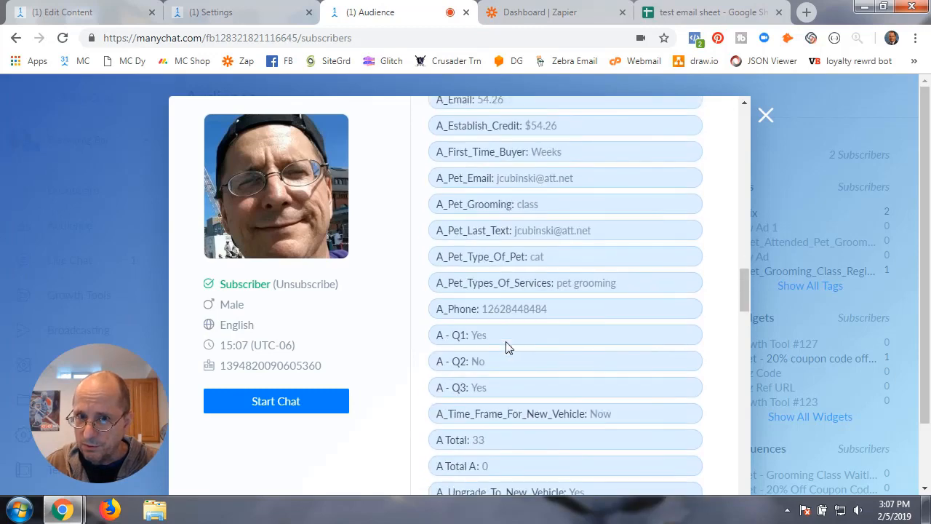
pyautogui.scroll(2, 507, 347)
pyautogui.scroll(-2, 506, 347)
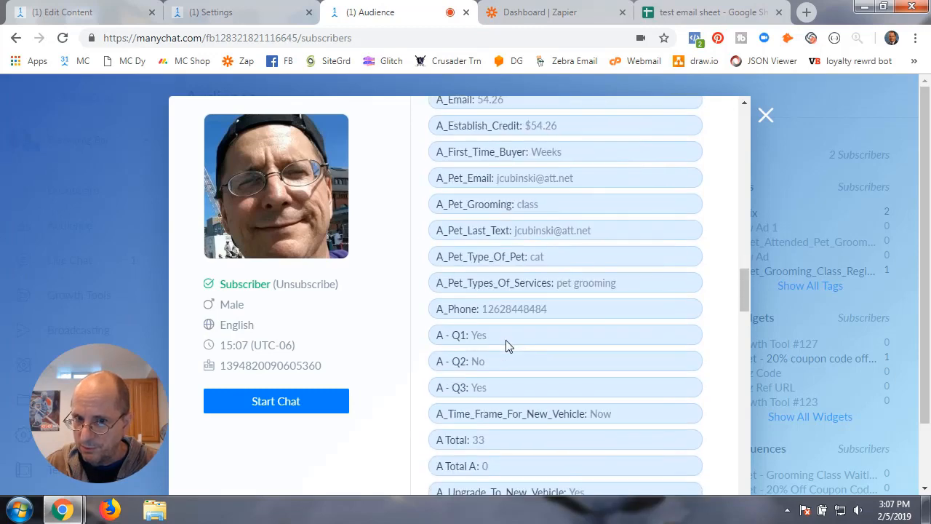
pyautogui.click(766, 115)
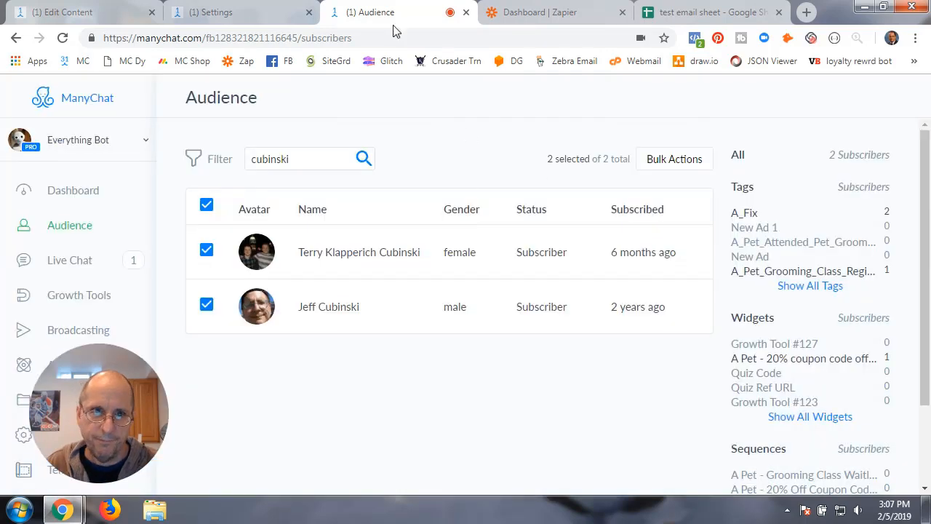
# Step: Make the Actions step the starting step of the flow and delete the empty Send Message step
pyautogui.click(109, 12)
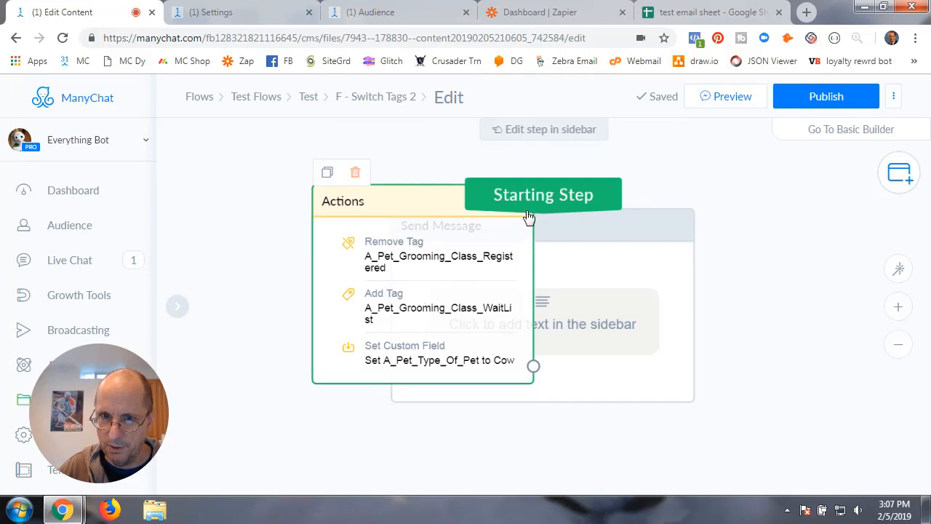
pyautogui.moveTo(527, 195); pyautogui.dragTo(424, 195)
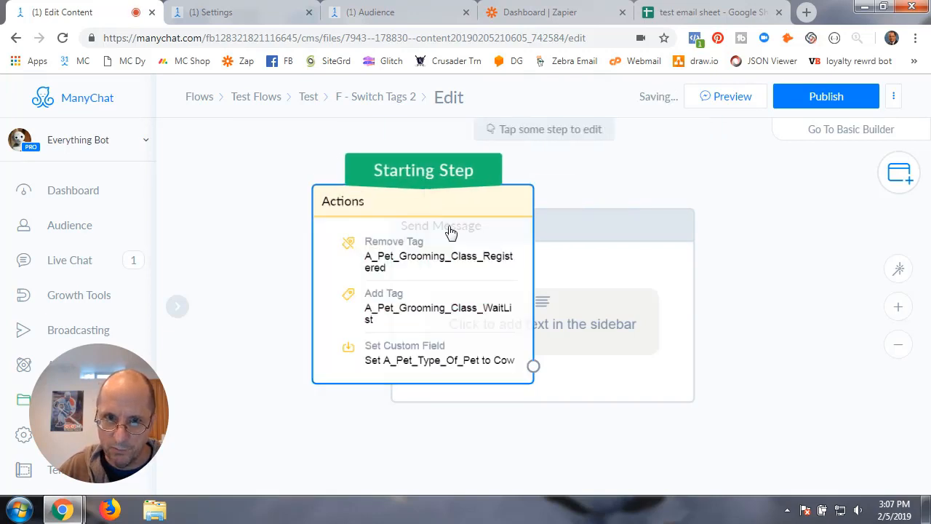
pyautogui.moveTo(587, 233); pyautogui.dragTo(754, 232)
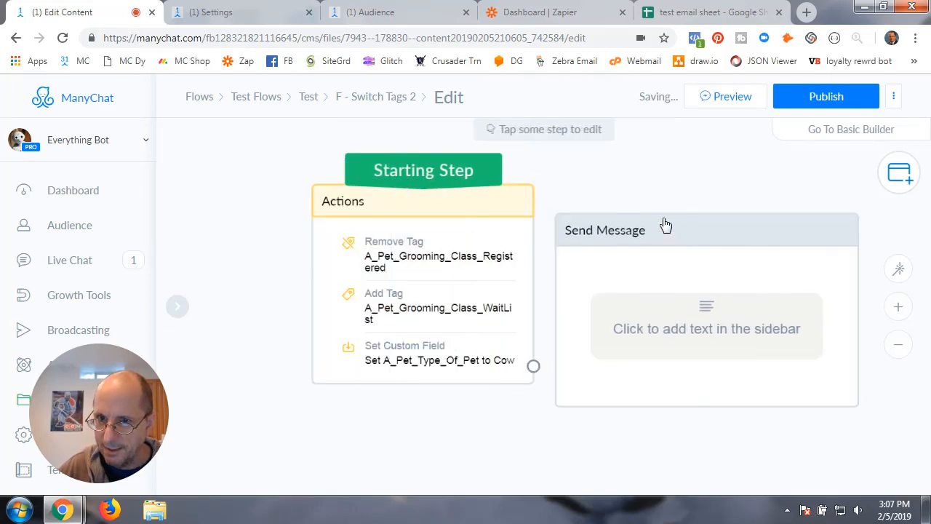
pyautogui.click(598, 201)
pyautogui.moveTo(460, 205); pyautogui.dragTo(557, 219)
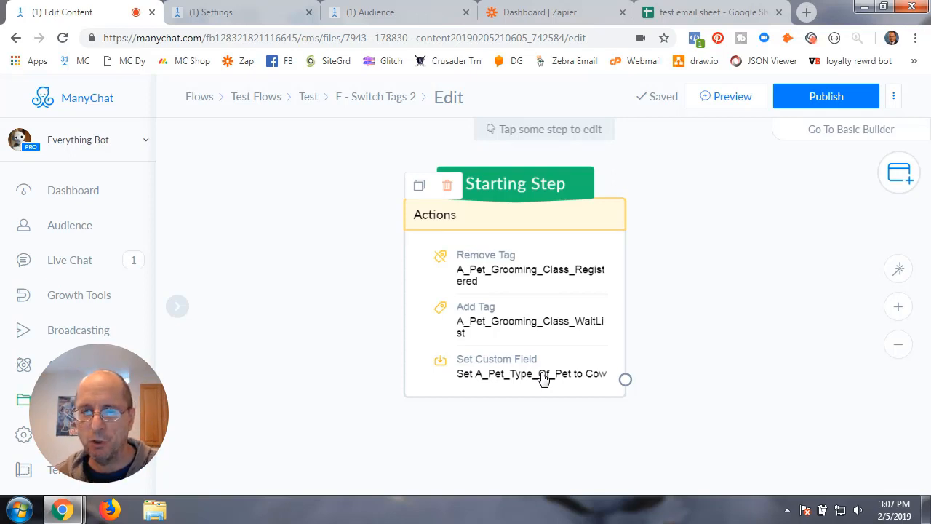
# Step: Publish the flow and create a broadcast from F - Switch Tags 2 in the Test folder of Test Flows
pyautogui.click(831, 102)
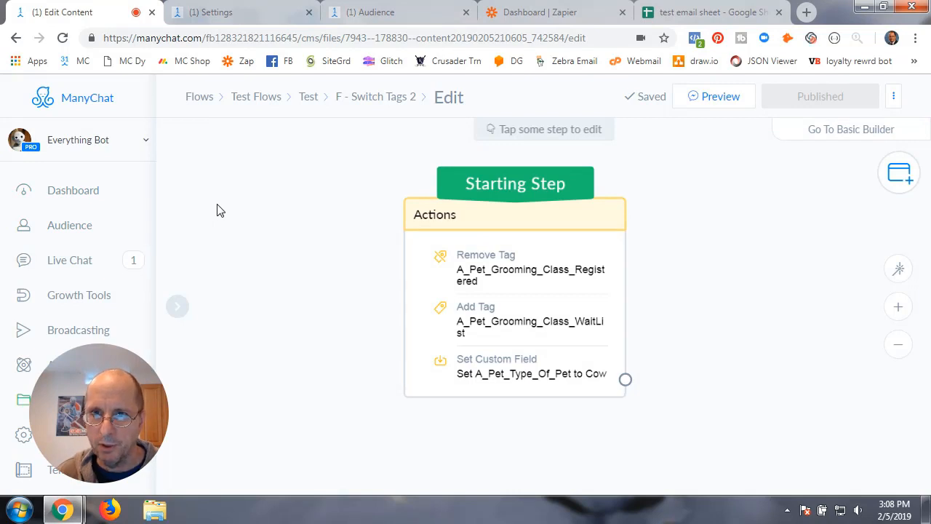
pyautogui.click(245, 13)
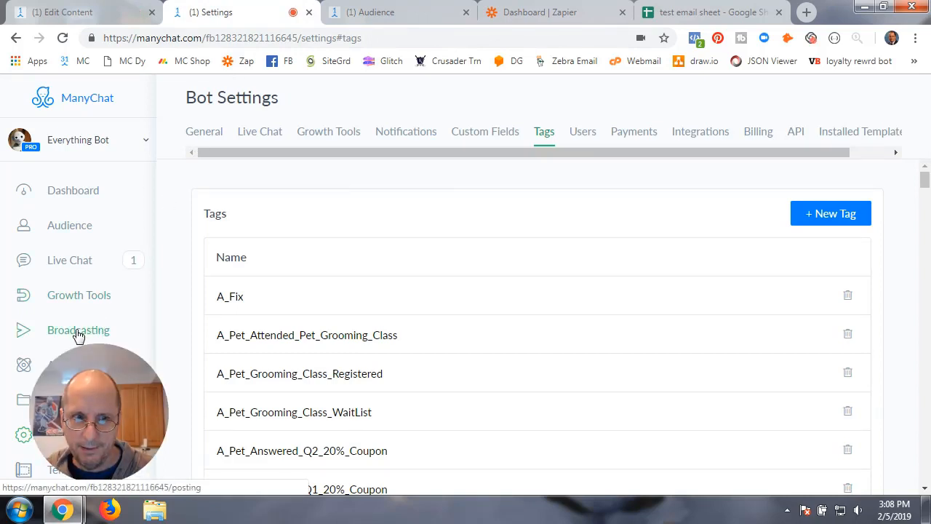
pyautogui.hotkey('ctrl', 'shift', 'Tab')
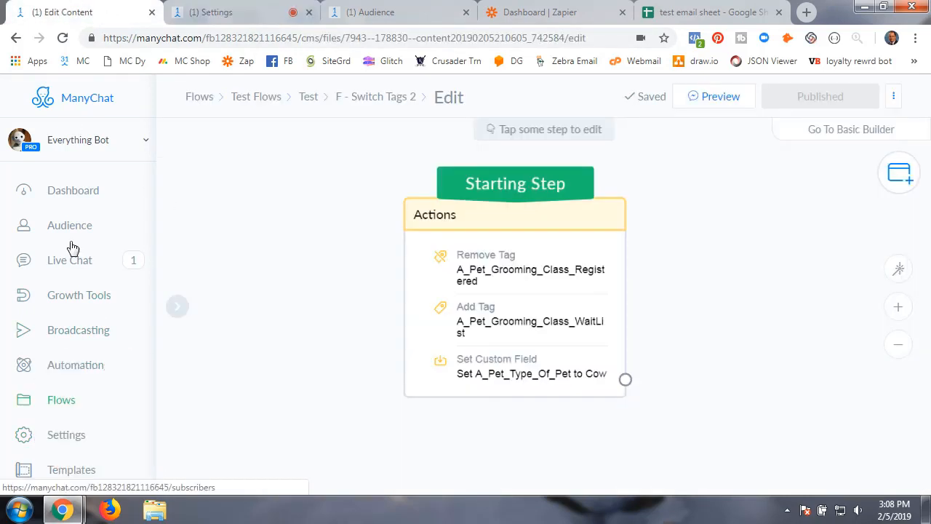
pyautogui.click(73, 331)
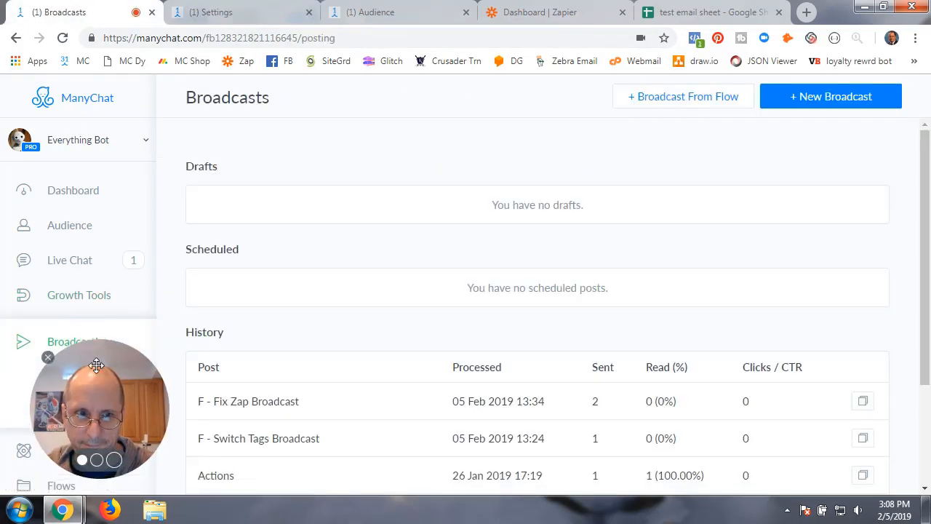
pyautogui.moveTo(89, 385); pyautogui.dragTo(375, 125)
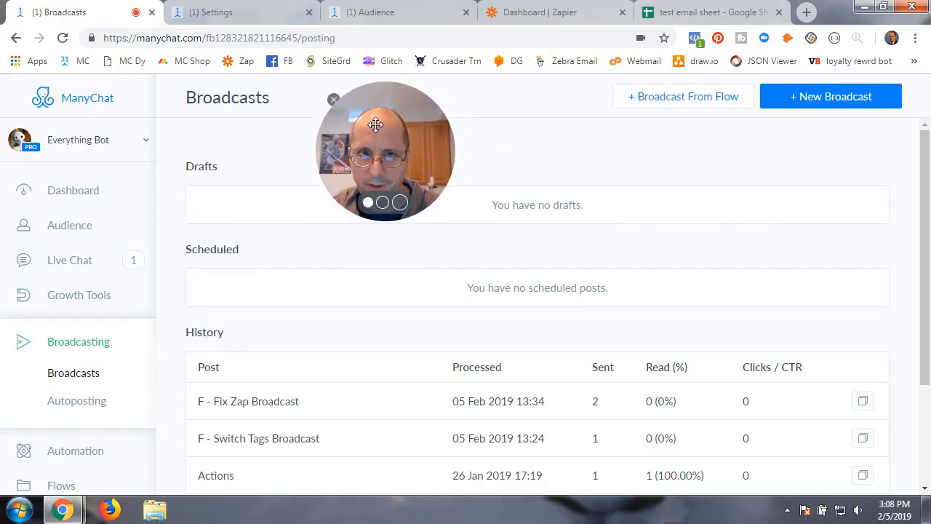
pyautogui.click(693, 103)
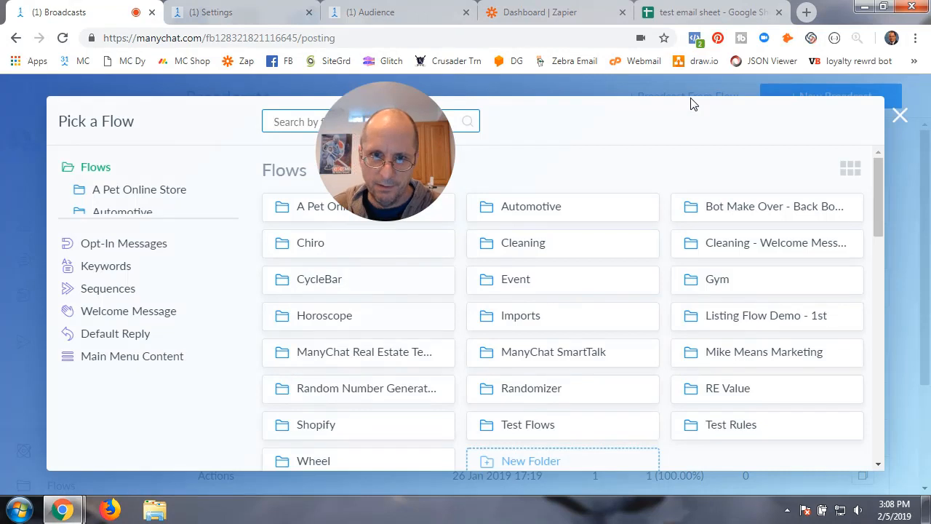
pyautogui.click(530, 424)
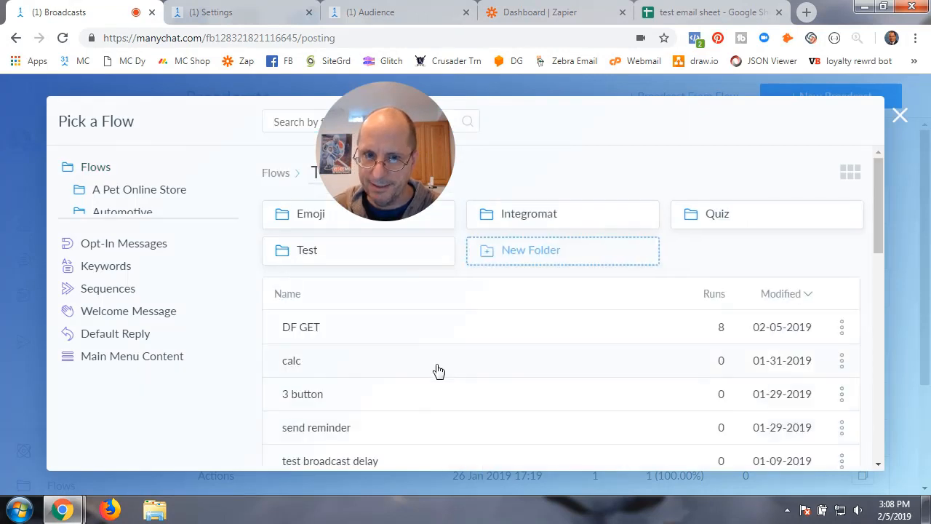
pyautogui.click(343, 266)
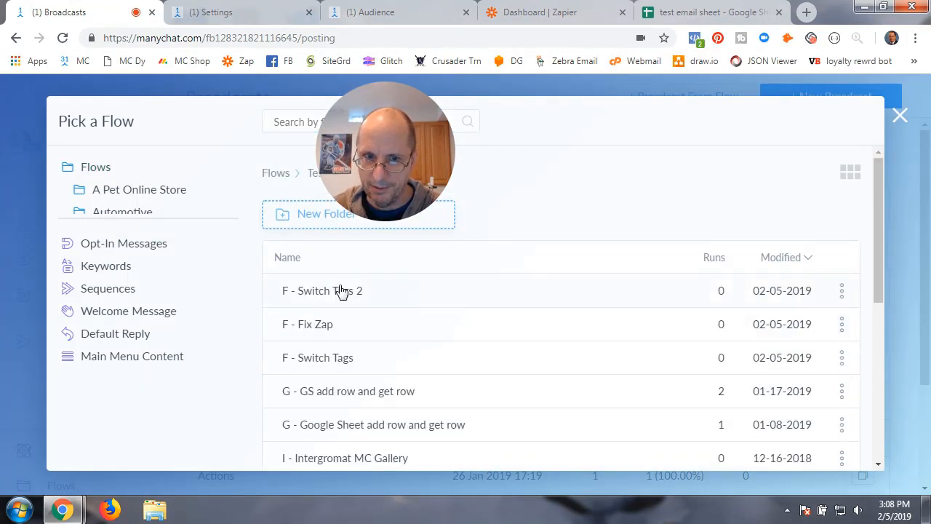
pyautogui.click(406, 295)
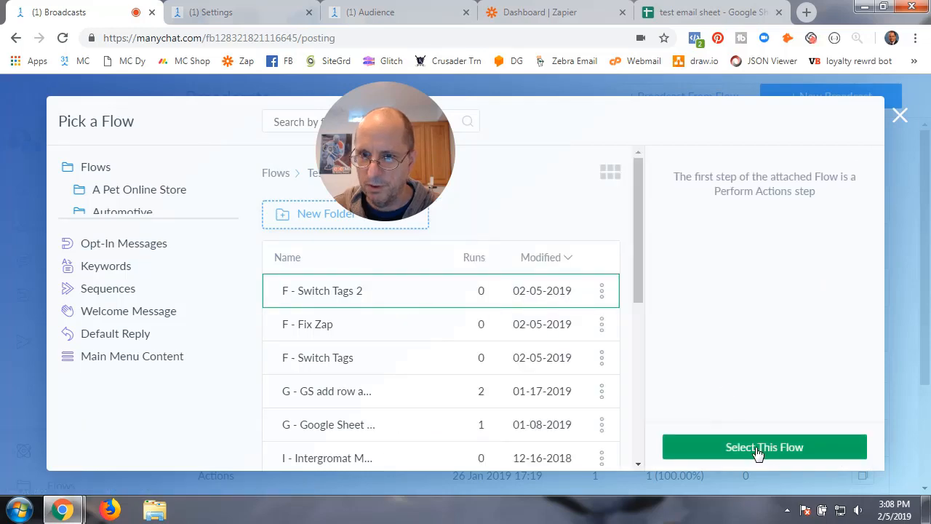
pyautogui.click(758, 450)
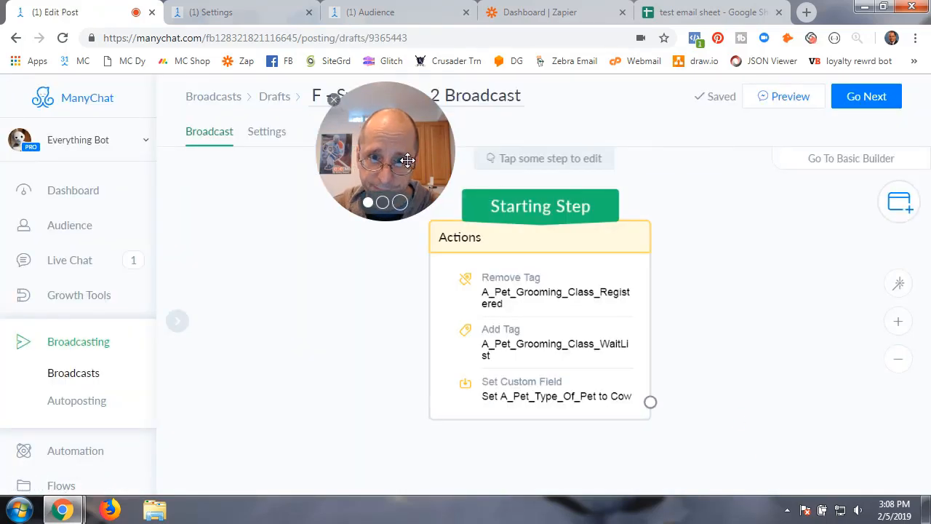
pyautogui.moveTo(406, 159); pyautogui.dragTo(97, 230)
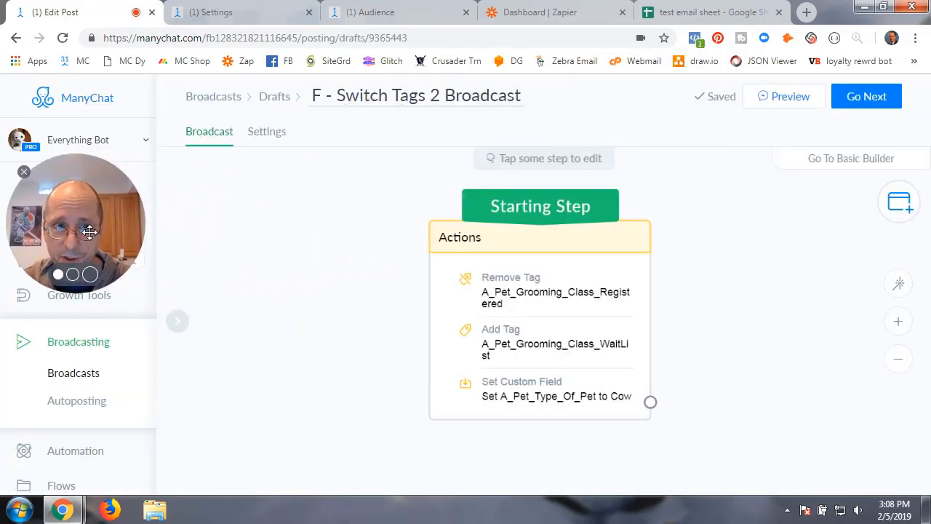
# Step: Target the broadcast at users whose Tag is A_Pet_Grooming_Class_Registered and send it immediately
pyautogui.click(878, 98)
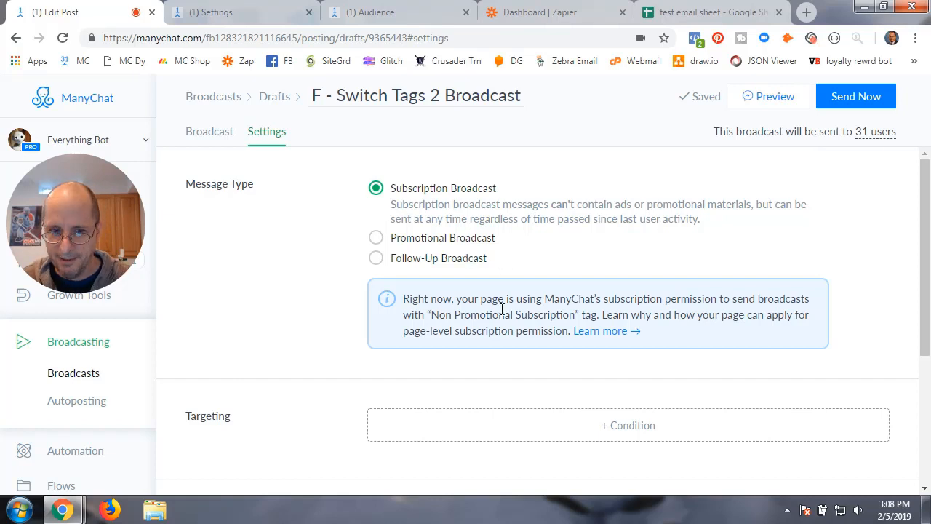
pyautogui.scroll(-2, 482, 391)
pyautogui.scroll(2, 727, 255)
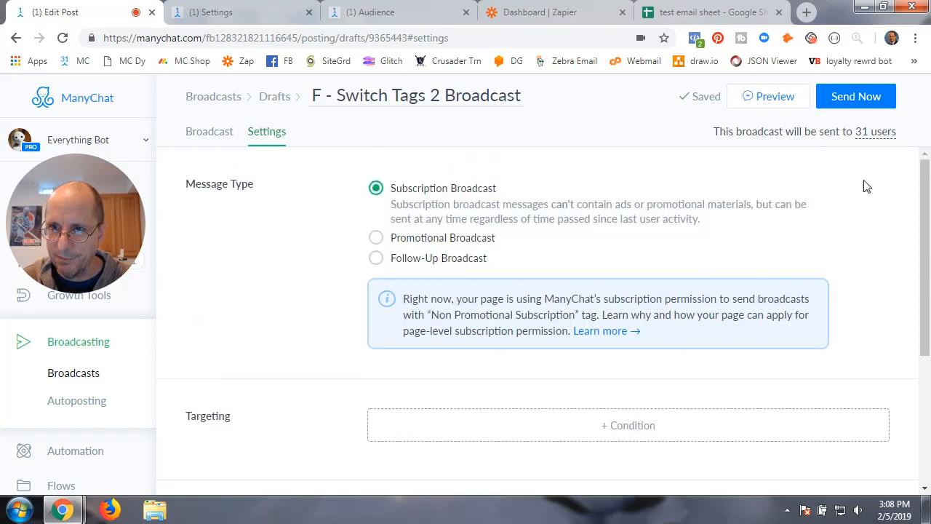
pyautogui.click(627, 433)
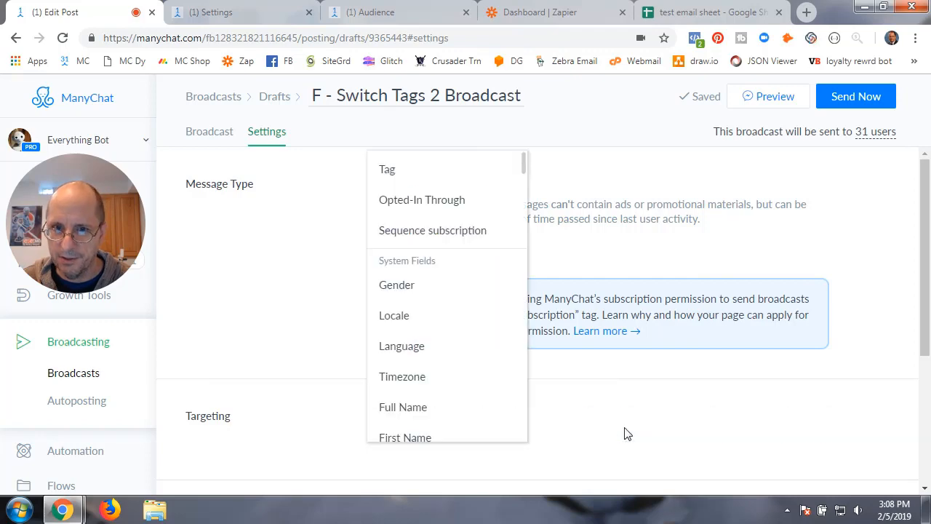
pyautogui.click(424, 176)
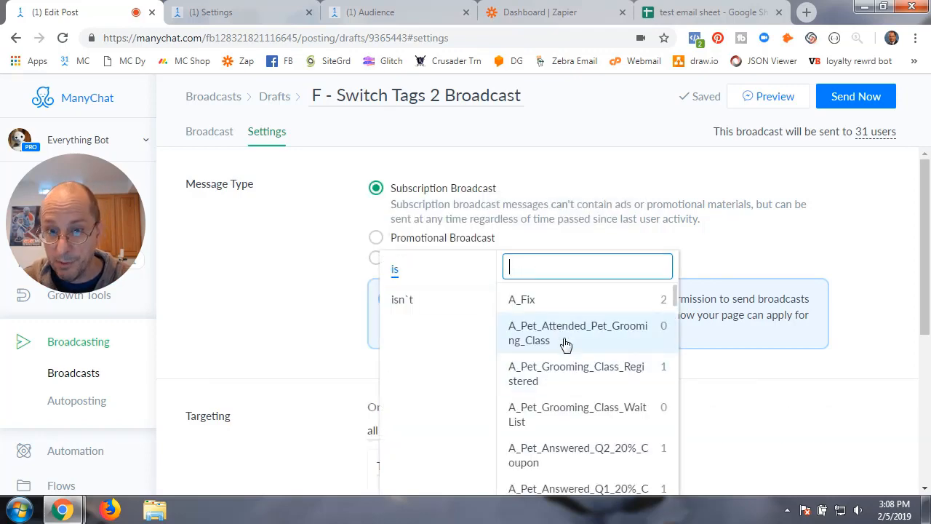
pyautogui.click(569, 380)
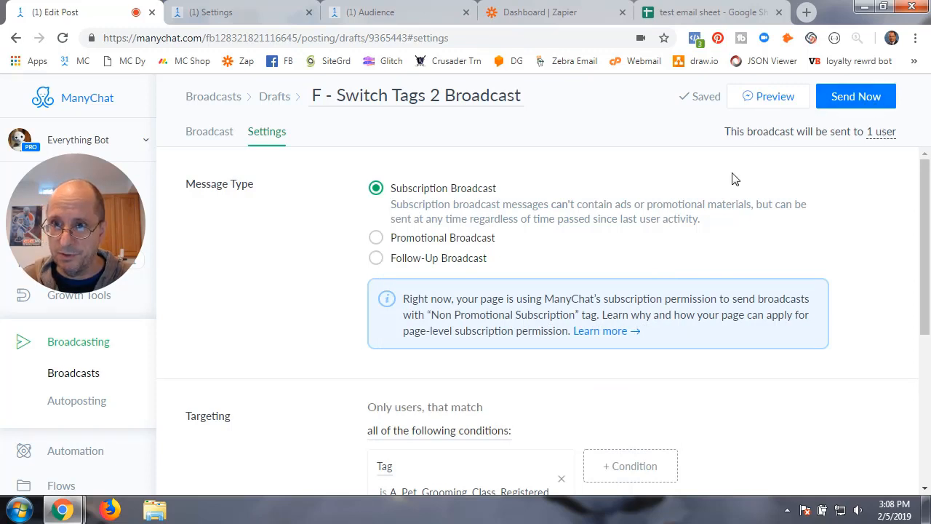
pyautogui.click(531, 345)
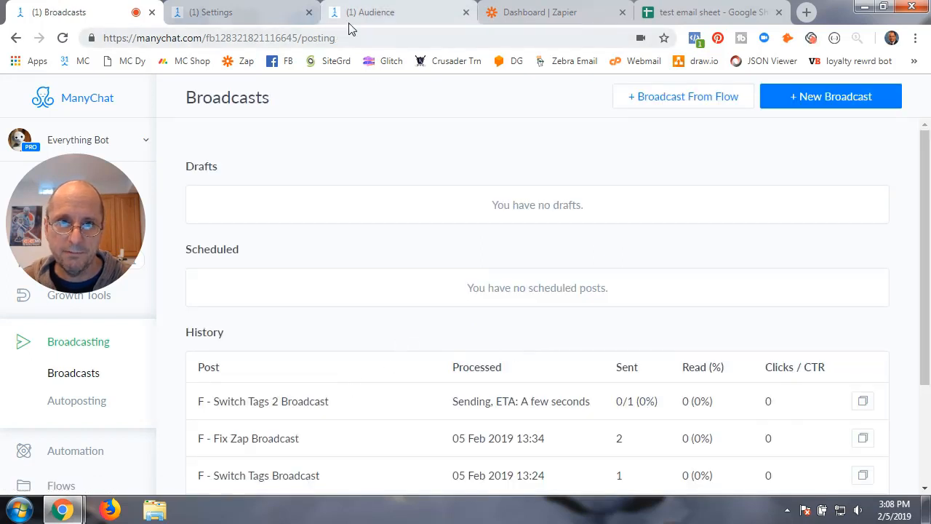
# Step: Check the grooming class tag and A_Pet_Type_Of_Pet value on the male subscriber's profile after the broadcast
pyautogui.click(378, 13)
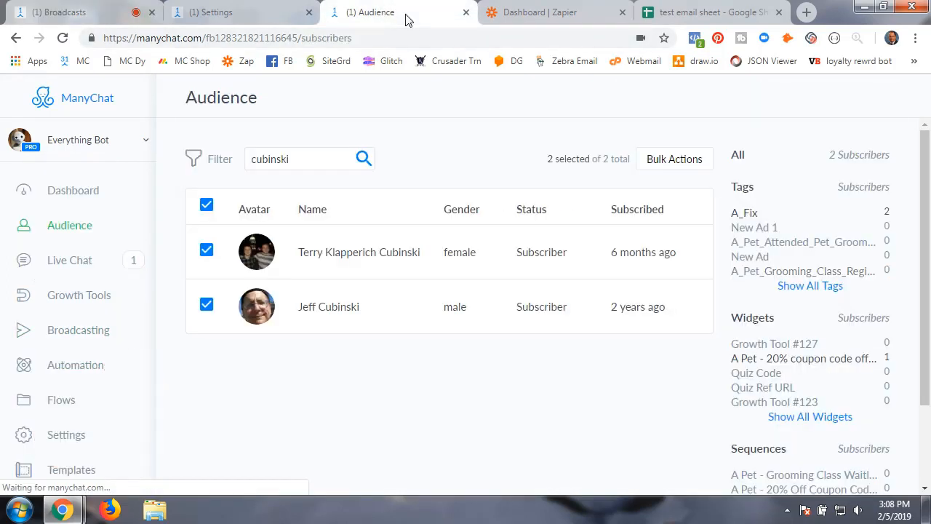
pyautogui.click(350, 308)
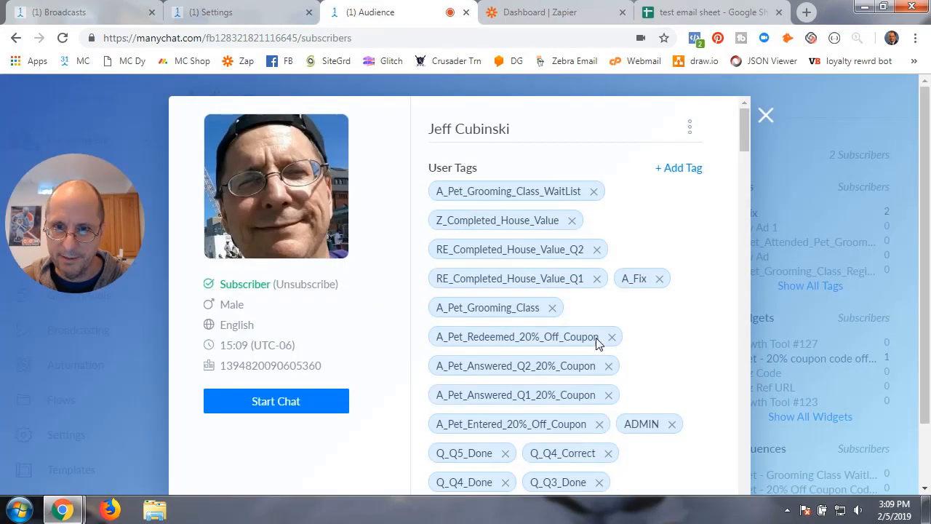
pyautogui.scroll(-15, 596, 339)
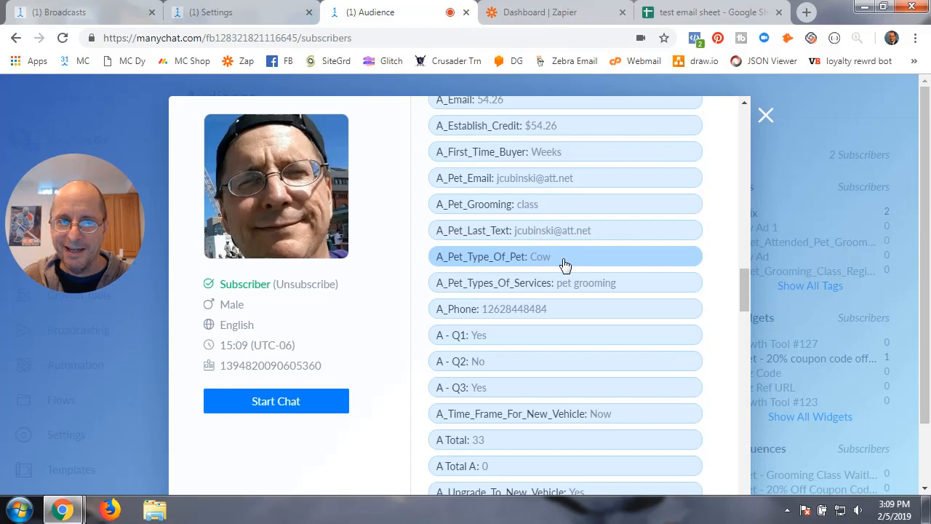
pyautogui.click(765, 114)
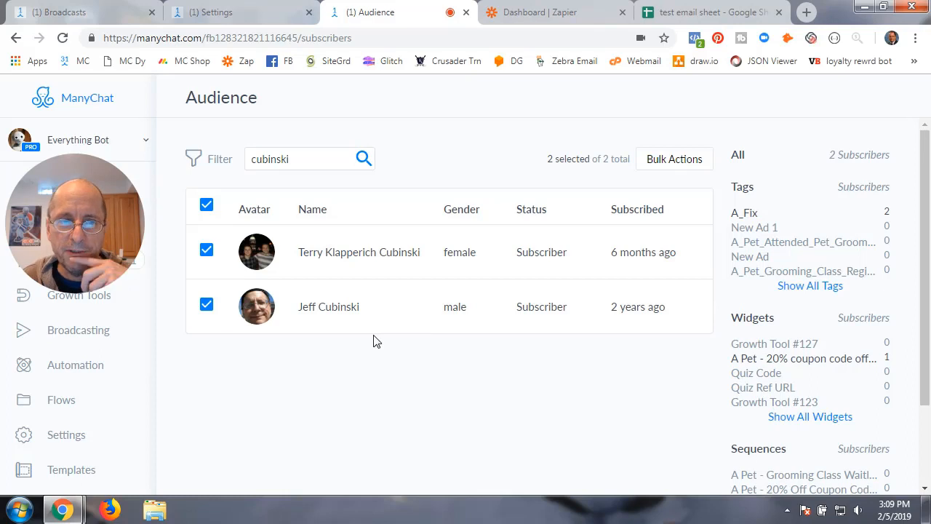
# Step: Switch to the Zapier dashboard and open the Fix Zap zap in the Test folder for editing
pyautogui.click(549, 14)
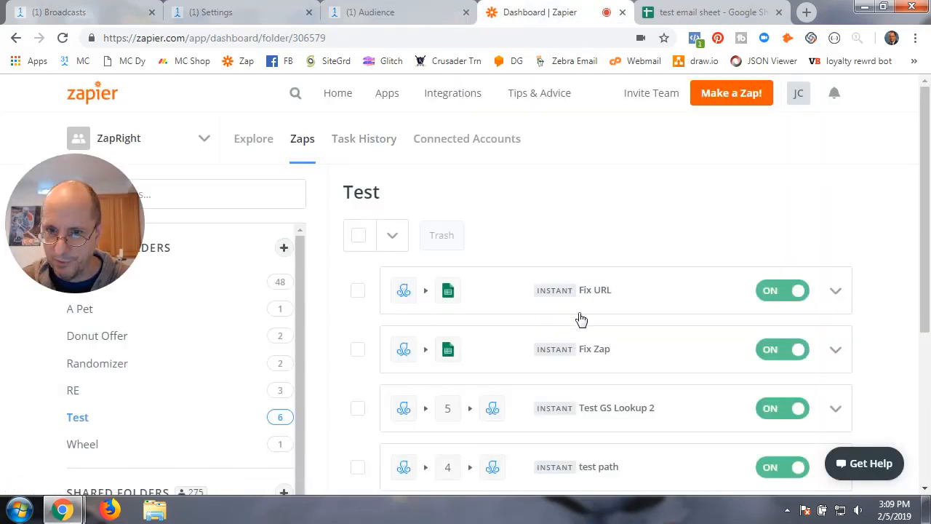
pyautogui.click(509, 358)
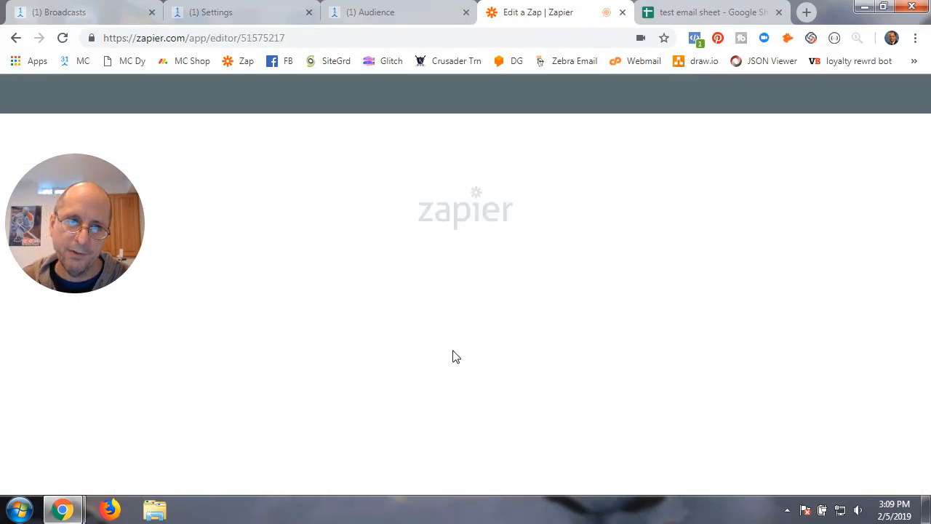
# Step: Switch to the test email sheet in Google Sheets and examine the column headers on Sheet1
pyautogui.moveTo(90, 230); pyautogui.dragTo(823, 181)
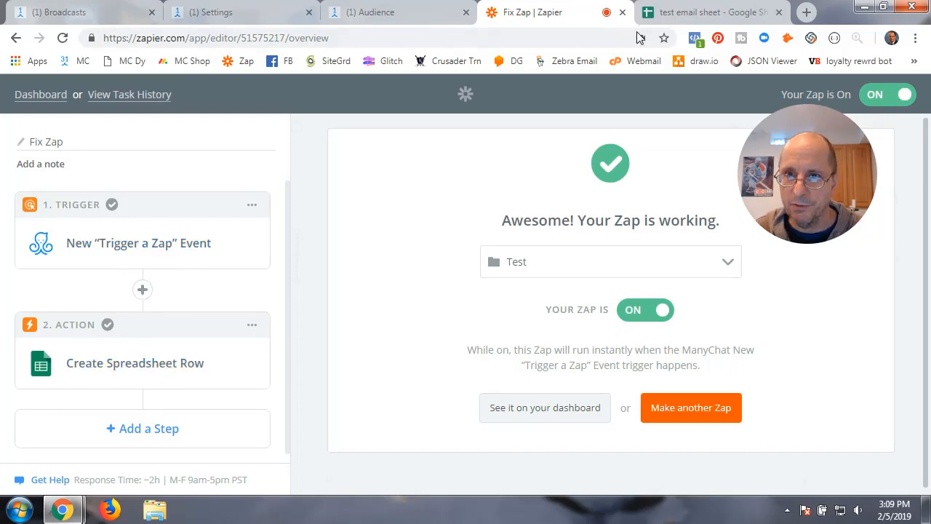
pyautogui.click(722, 13)
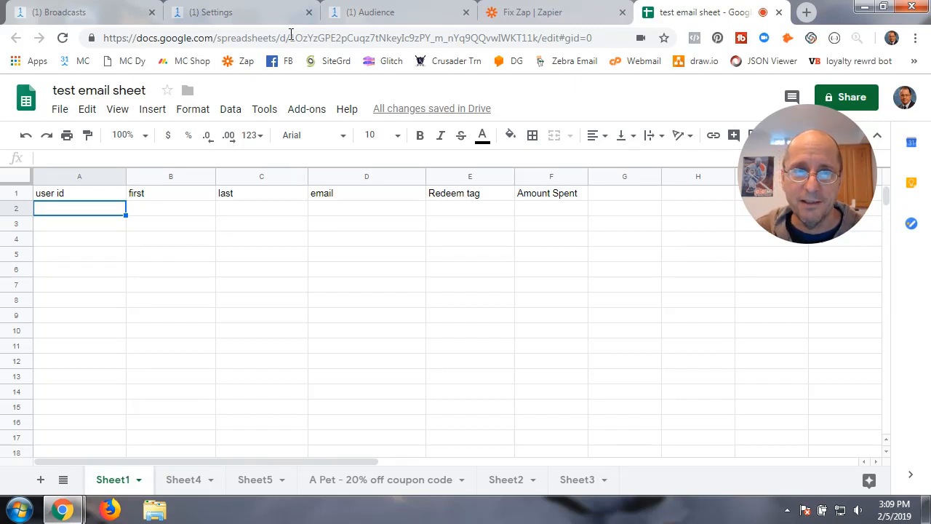
# Step: Switch to the ManyChat audience list and remove the A_Fix tag from the male subscriber's profile
pyautogui.click(407, 21)
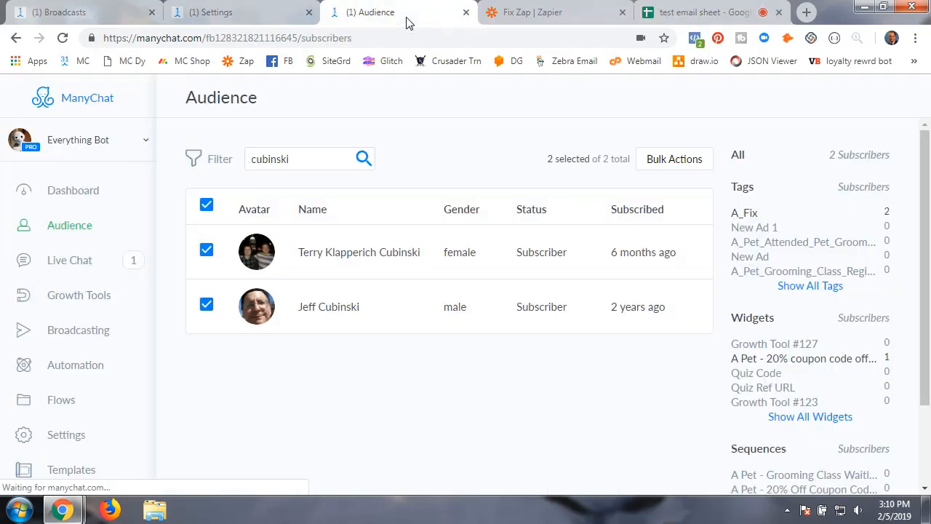
pyautogui.click(342, 312)
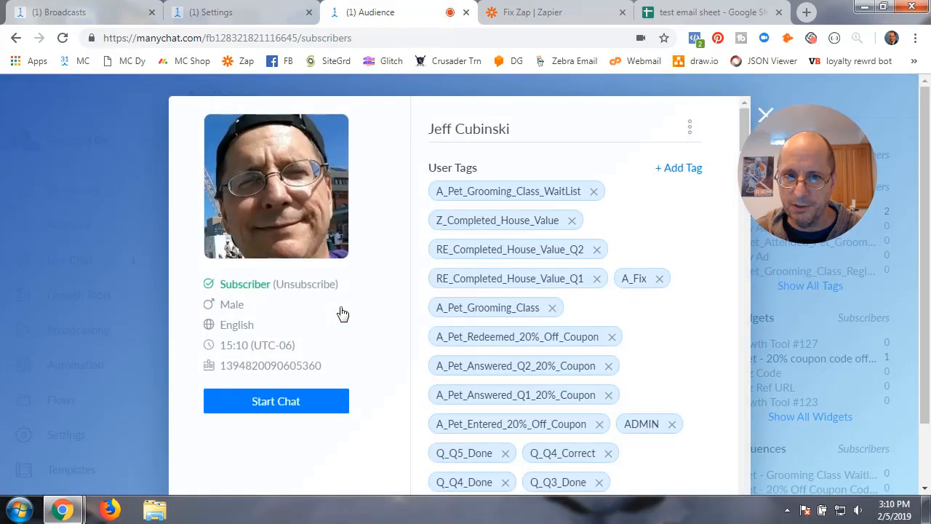
pyautogui.scroll(-3, 475, 251)
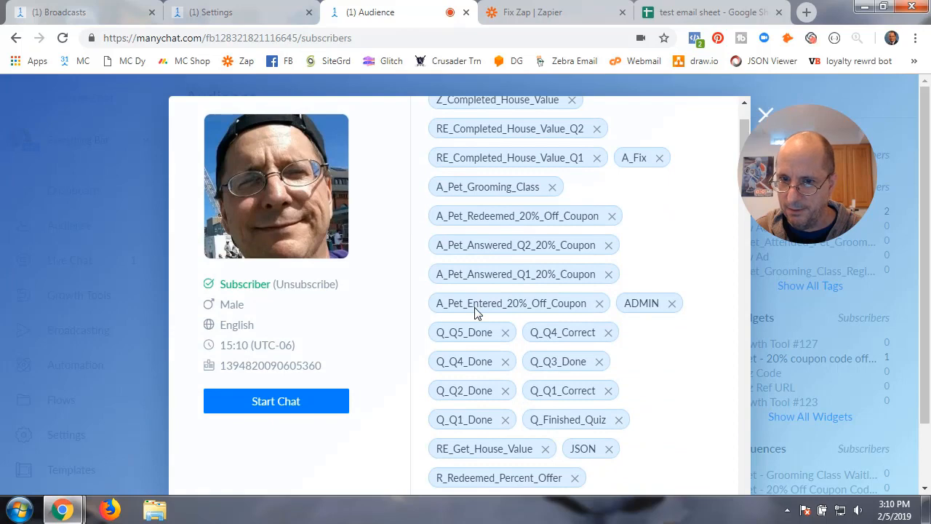
pyautogui.scroll(3, 568, 299)
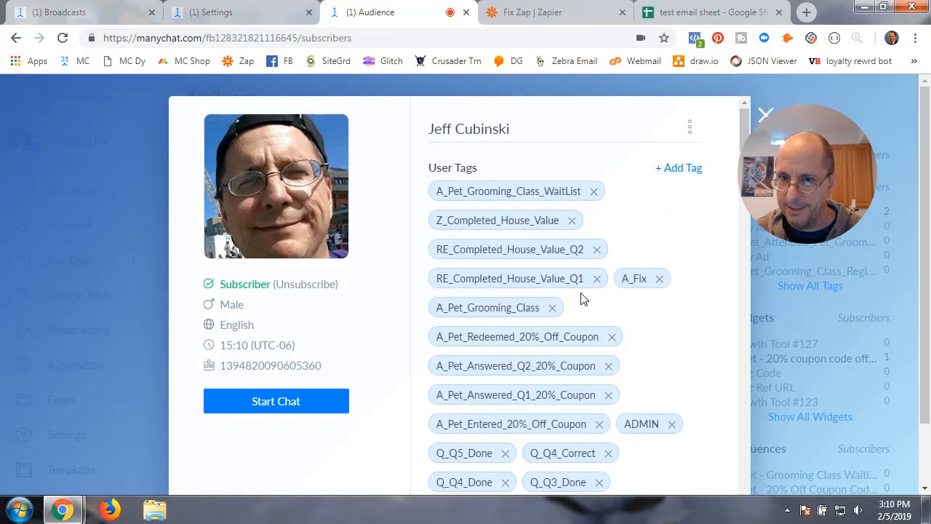
pyautogui.click(660, 280)
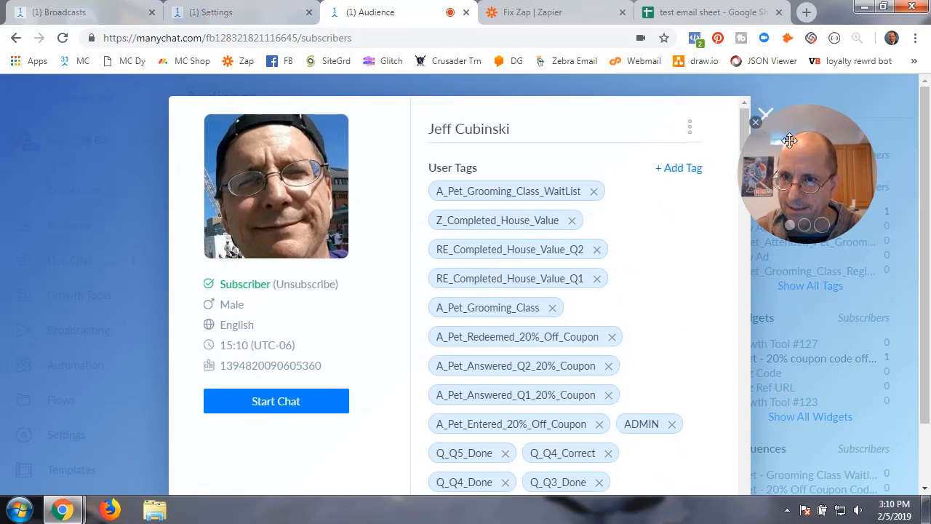
pyautogui.click(764, 112)
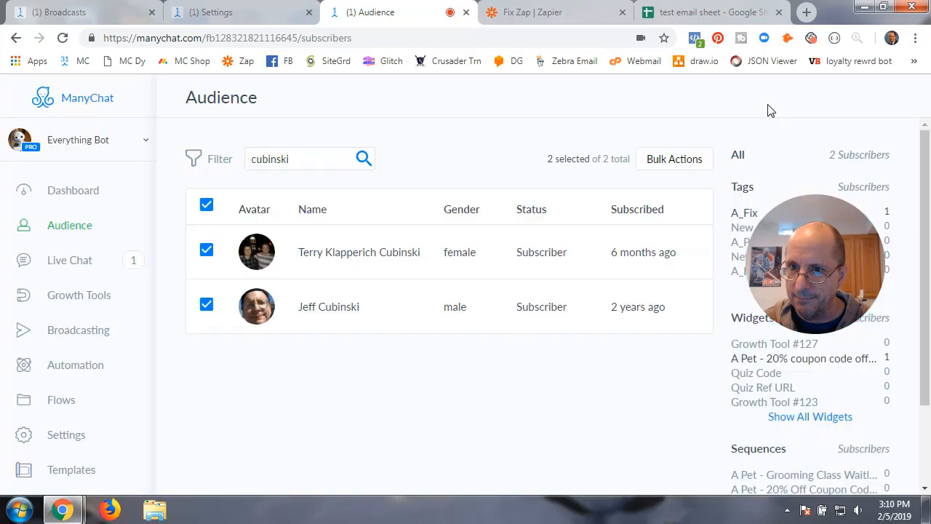
# Step: Remove the A_Fix tag from the female subscriber's profile and return to the audience list
pyautogui.click(359, 253)
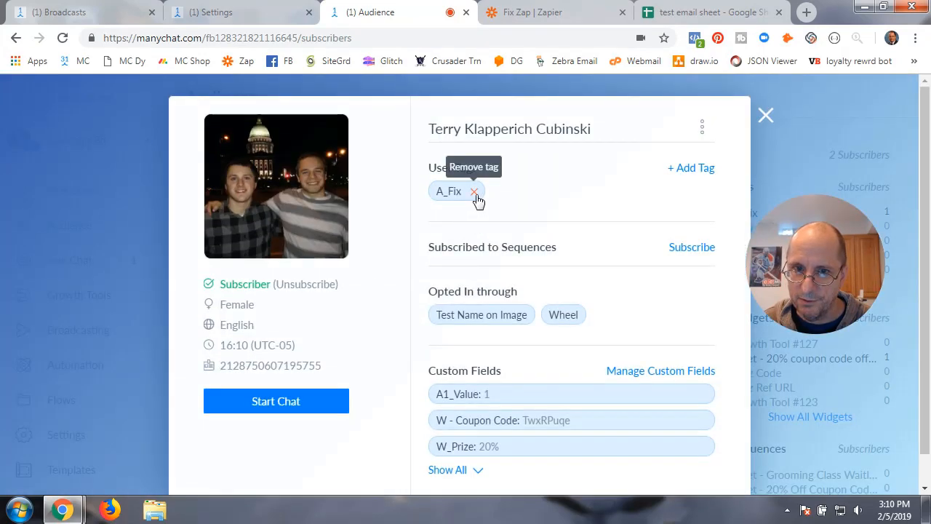
pyautogui.click(474, 194)
pyautogui.click(775, 115)
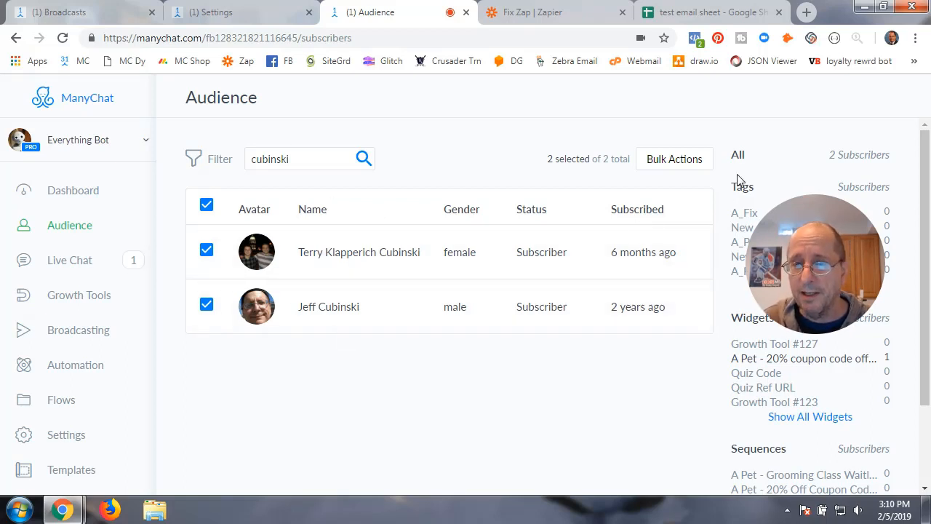
# Step: Add the A_Fix tag to both selected subscribers with a bulk action
pyautogui.click(669, 161)
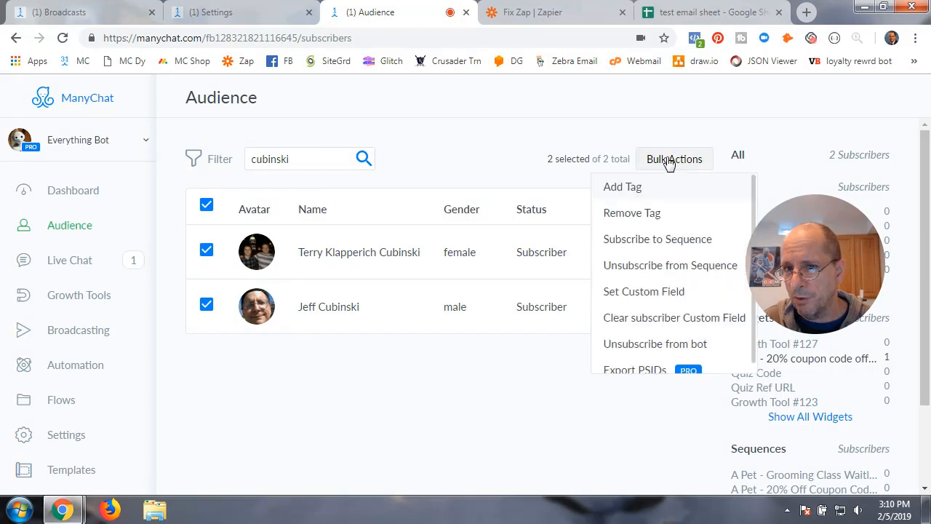
pyautogui.click(634, 190)
pyautogui.click(553, 236)
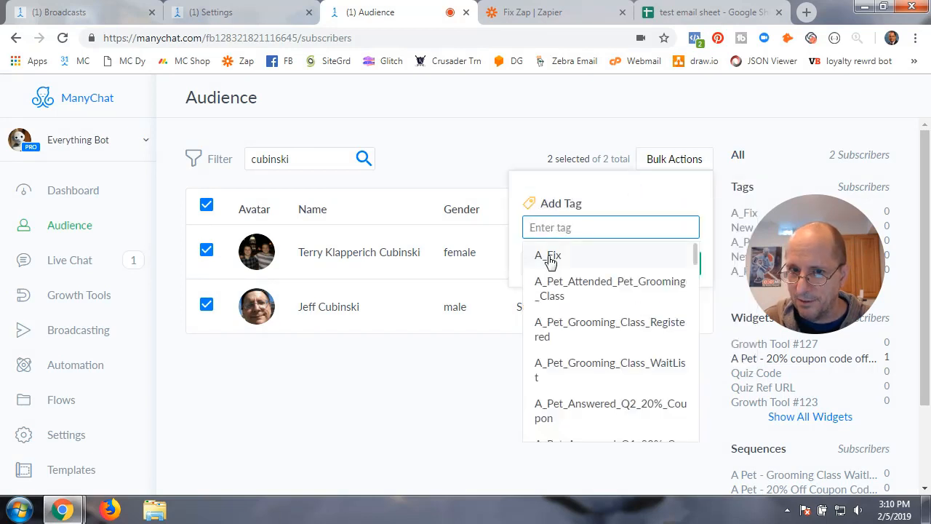
pyautogui.click(553, 256)
pyautogui.click(678, 266)
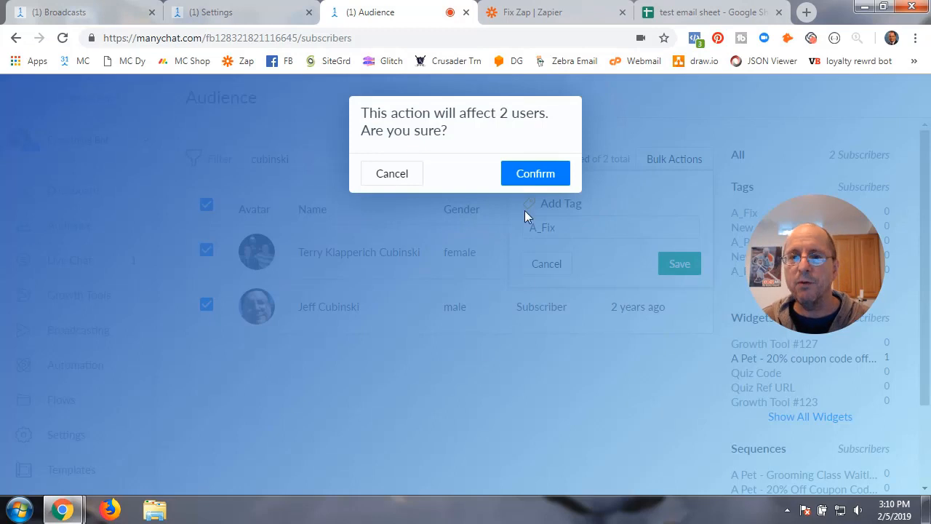
pyautogui.click(532, 181)
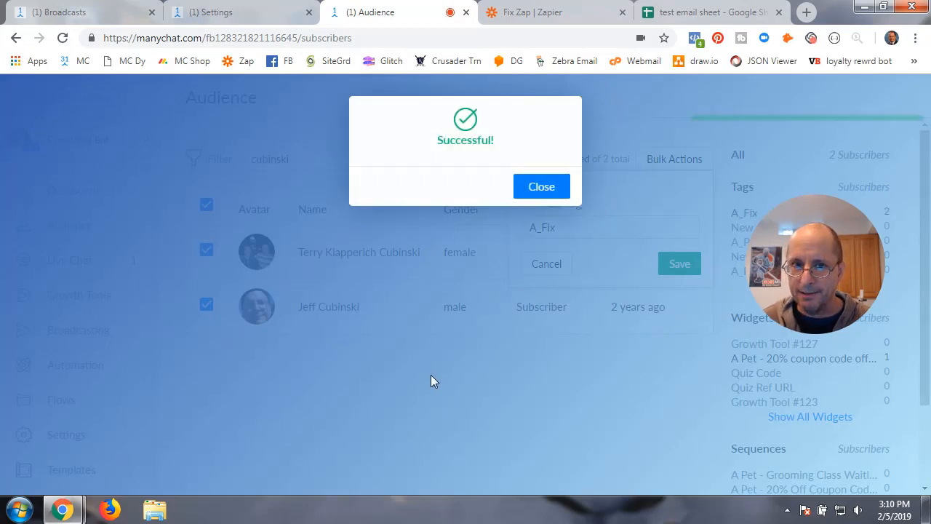
pyautogui.click(542, 187)
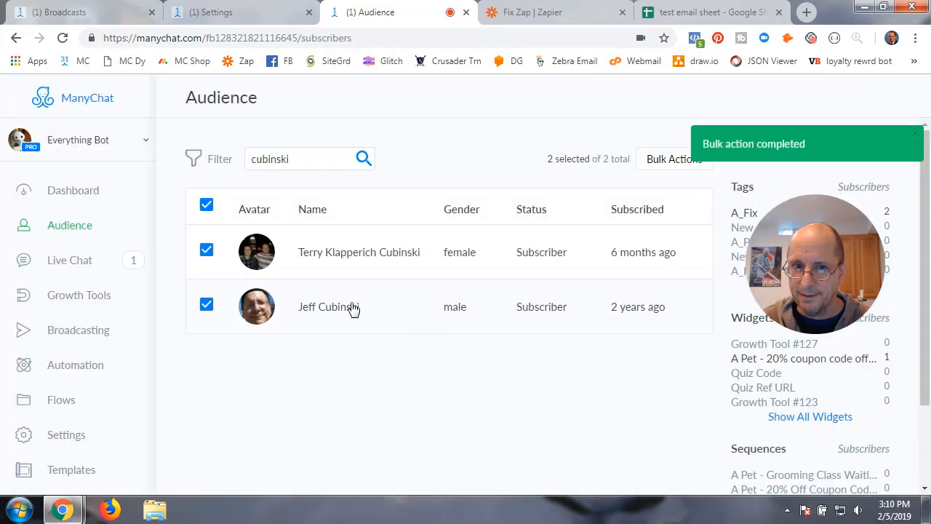
# Step: Check both subscribers' profiles for the A_Fix tag
pyautogui.click(352, 307)
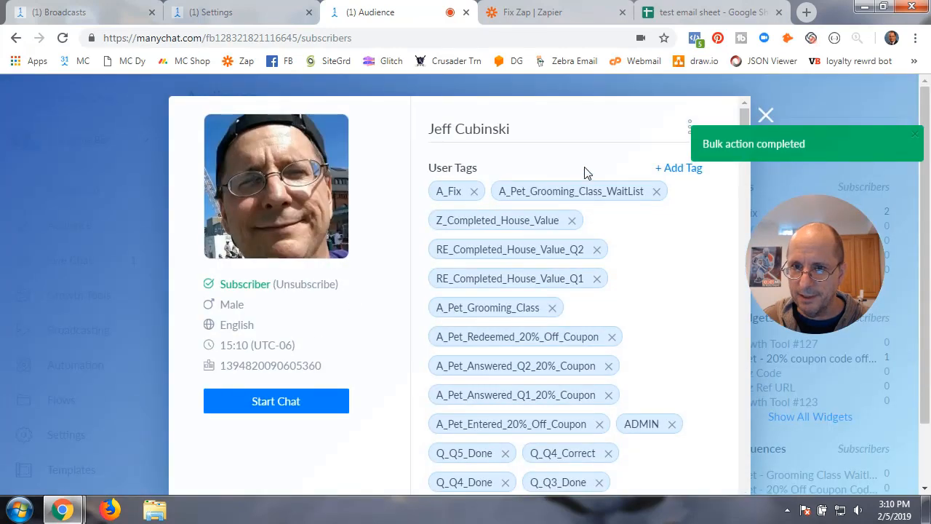
pyautogui.click(768, 115)
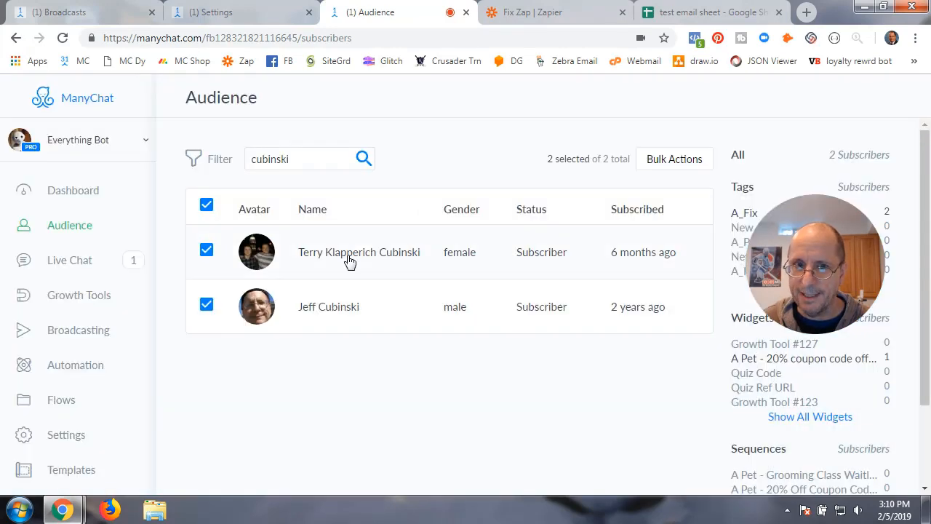
pyautogui.click(348, 256)
pyautogui.click(763, 115)
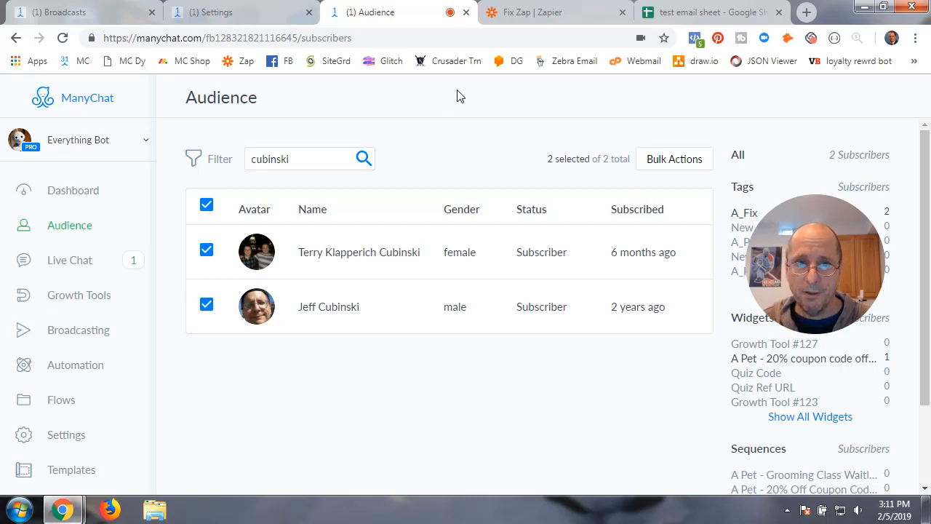
# Step: Open the F - Fix Zap flow from the Test folder of Test Flows for editing
pyautogui.click(137, 13)
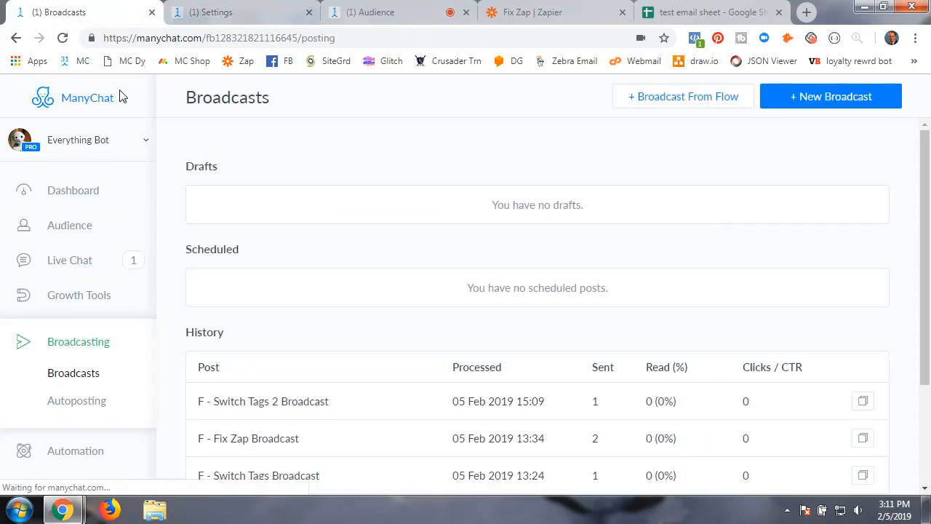
pyautogui.scroll(-2, 65, 414)
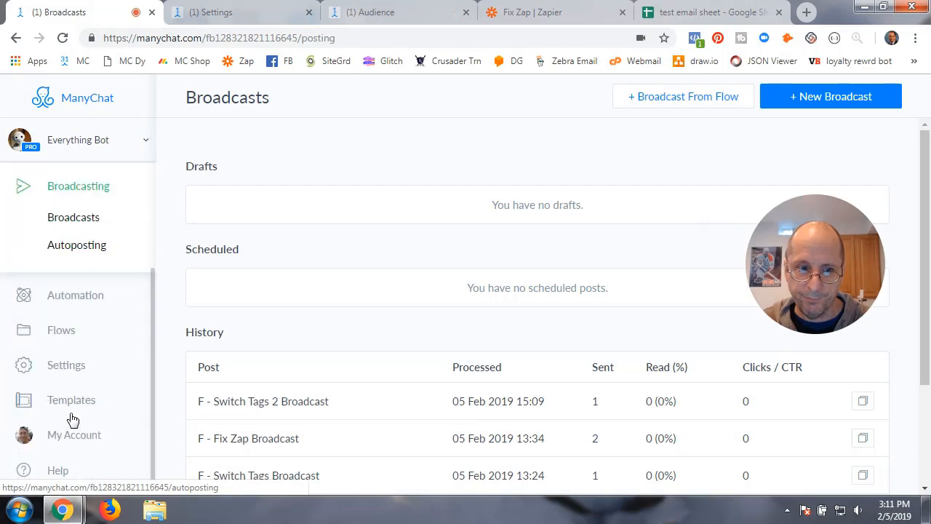
pyautogui.click(62, 340)
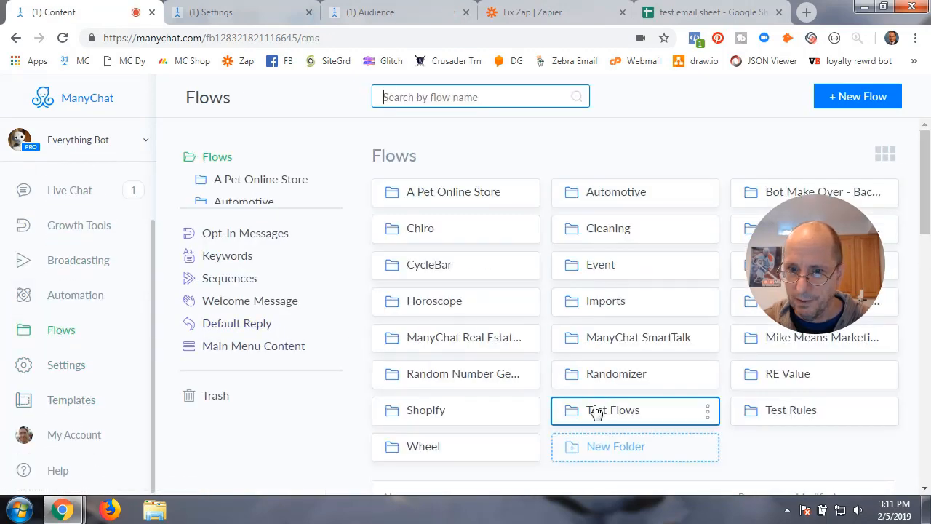
pyautogui.click(595, 413)
pyautogui.click(455, 244)
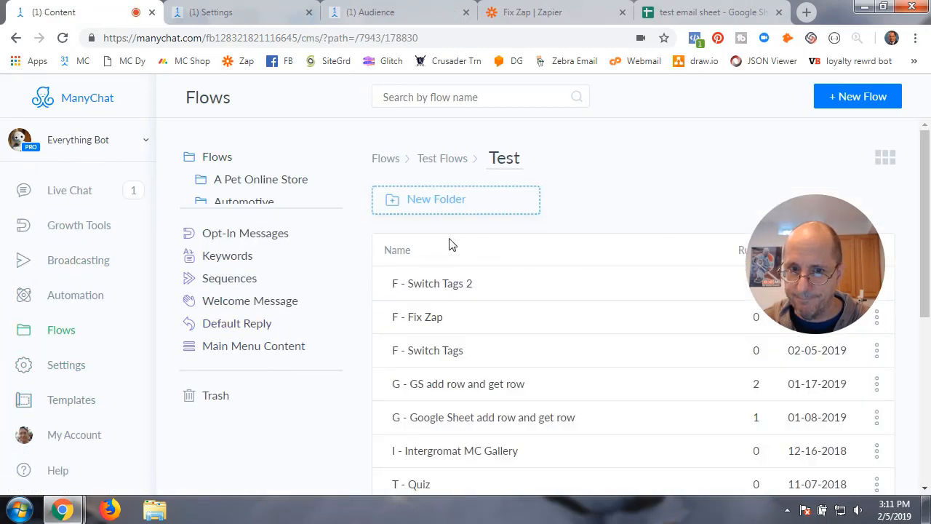
pyautogui.click(432, 320)
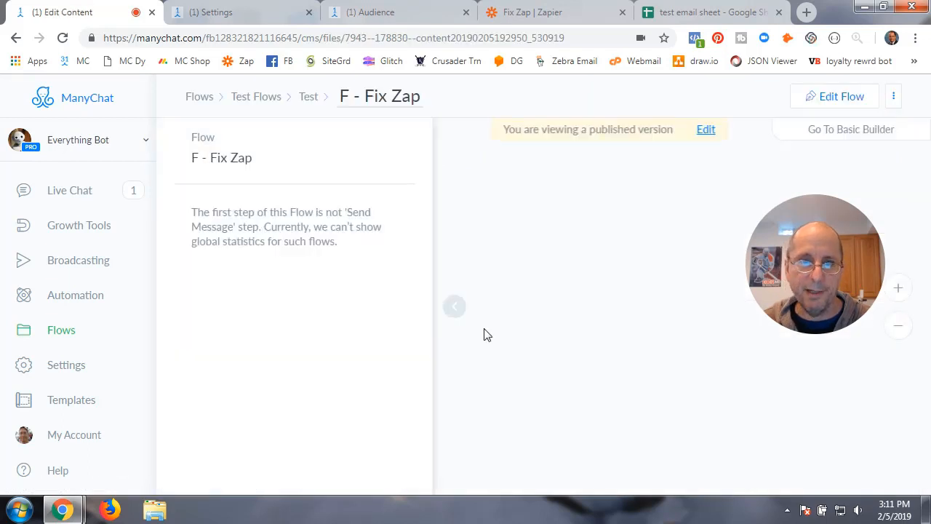
pyautogui.click(452, 307)
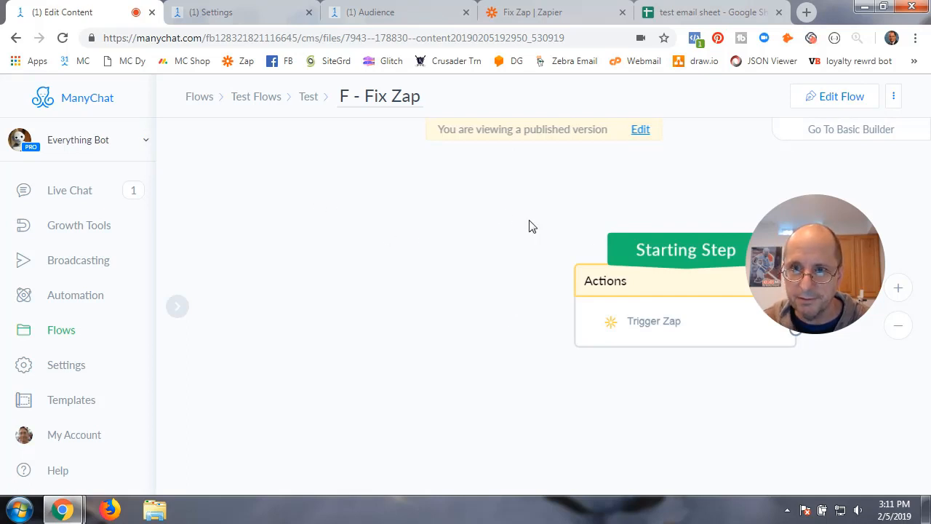
pyautogui.click(838, 97)
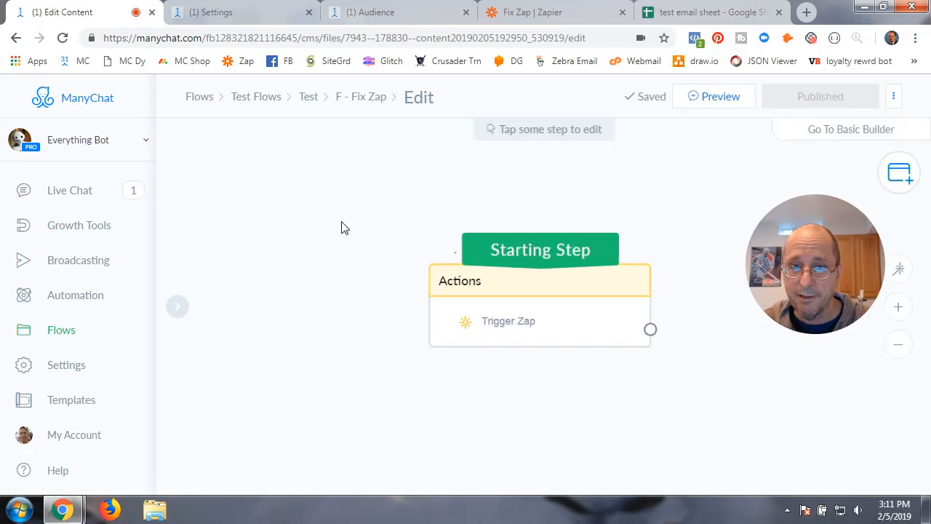
pyautogui.rightClick(335, 214)
pyautogui.click(384, 241)
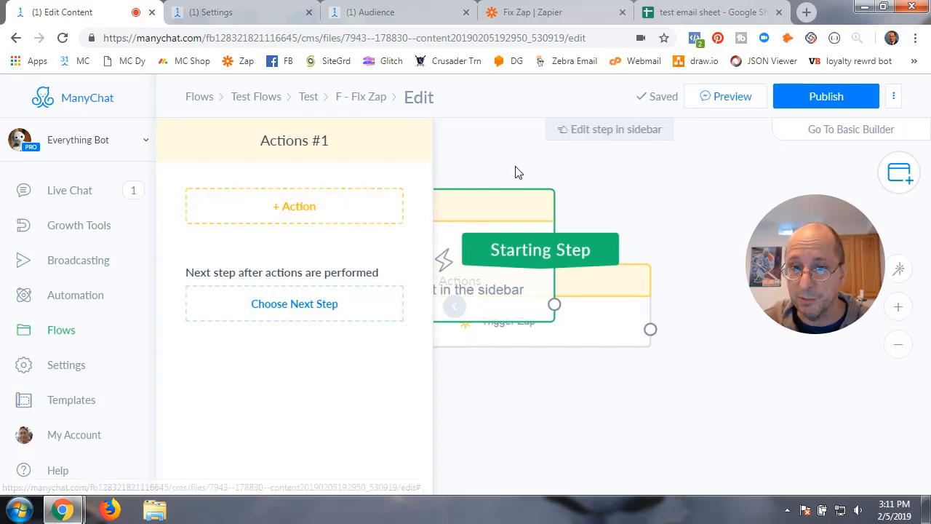
pyautogui.click(618, 176)
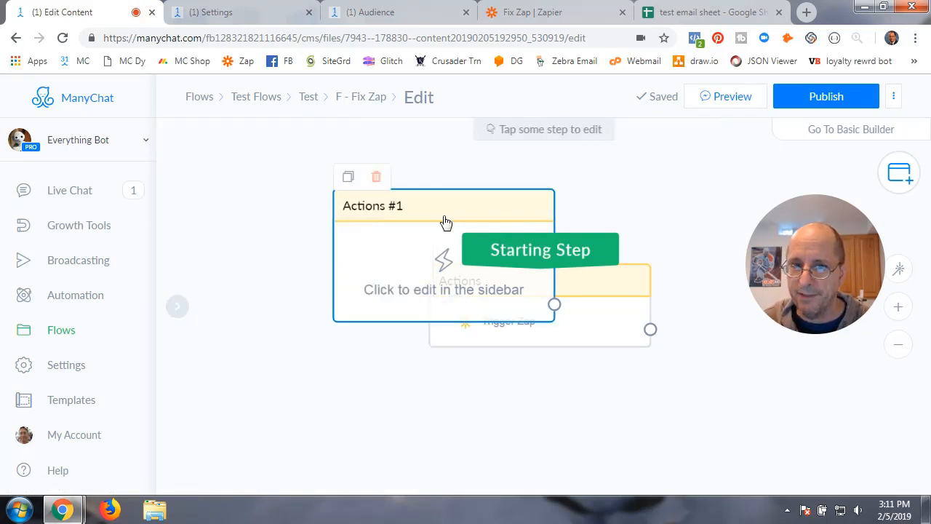
pyautogui.moveTo(389, 219); pyautogui.dragTo(294, 197)
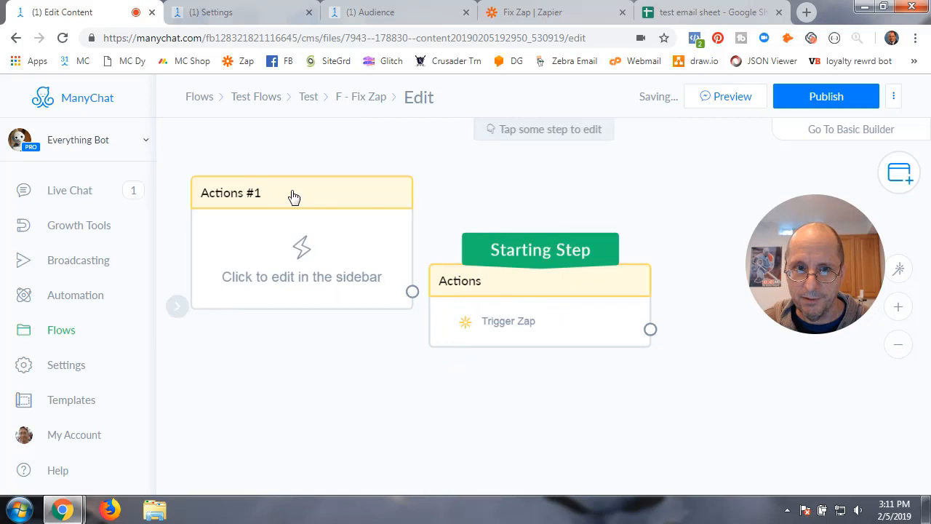
pyautogui.click(248, 195)
pyautogui.click(234, 164)
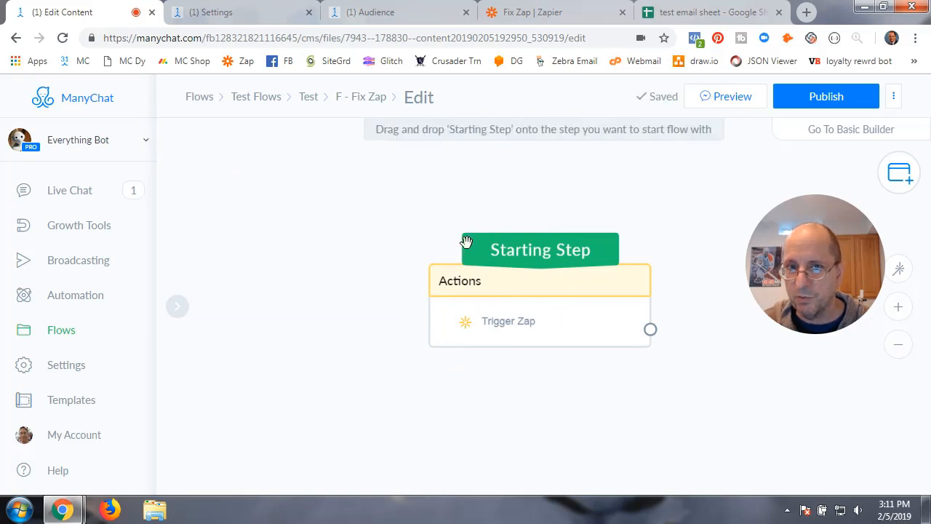
# Step: Add a second Trigger Zap action to the starting Actions step and enter Fix Zap2 as its event name
pyautogui.click(500, 285)
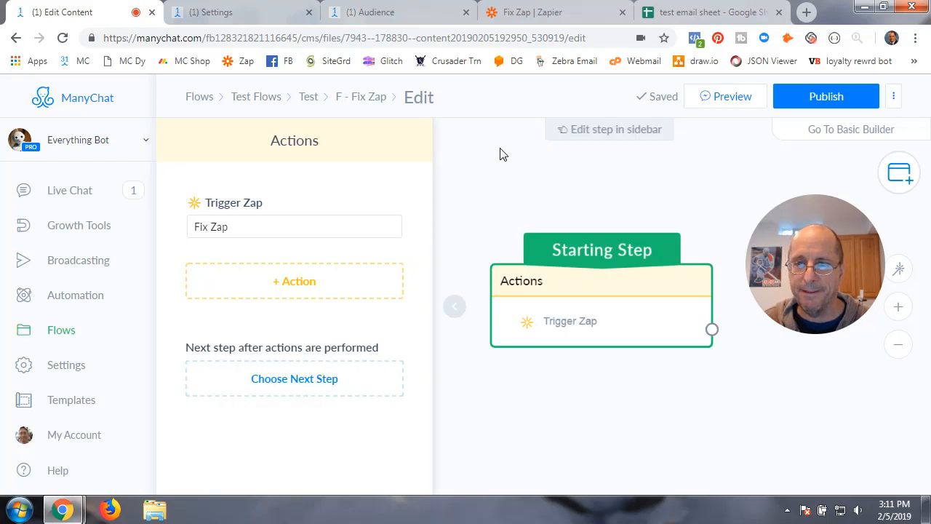
pyautogui.click(299, 282)
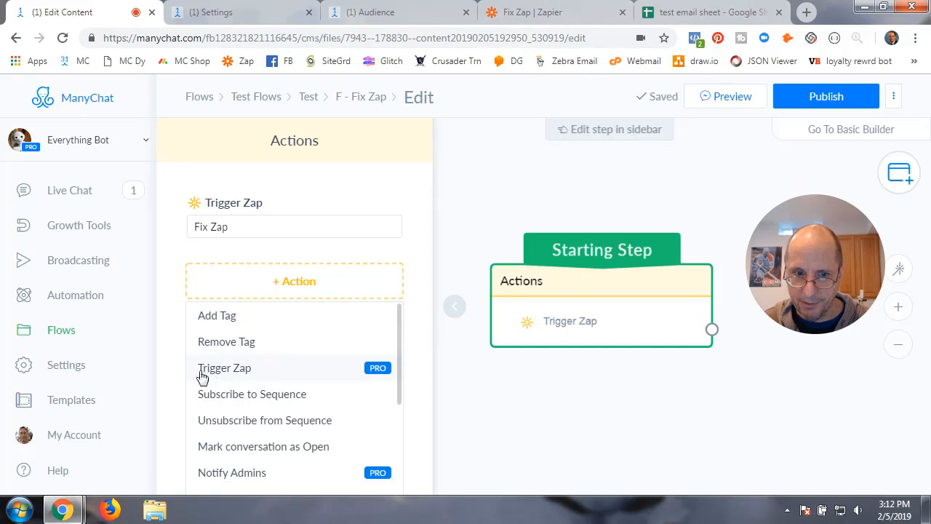
pyautogui.click(242, 369)
pyautogui.click(249, 296)
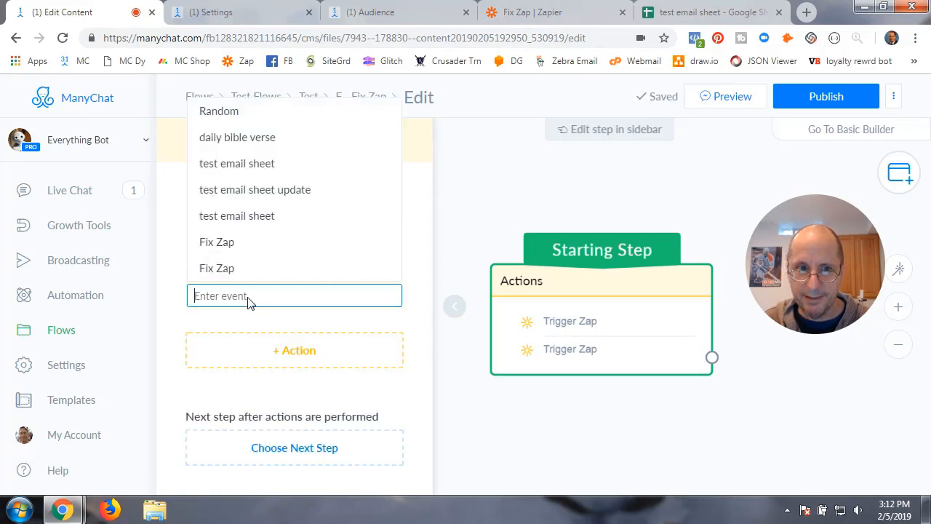
pyautogui.write('Fix ')
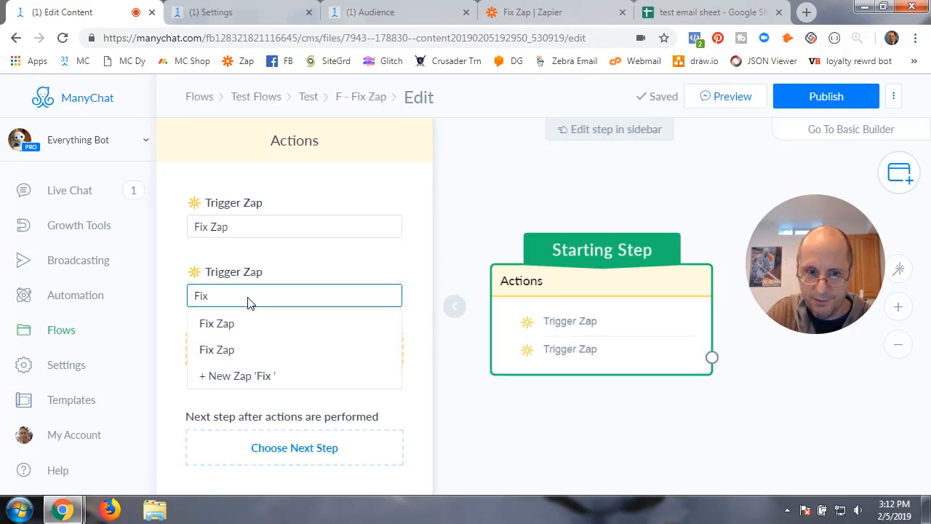
pyautogui.write('Zap')
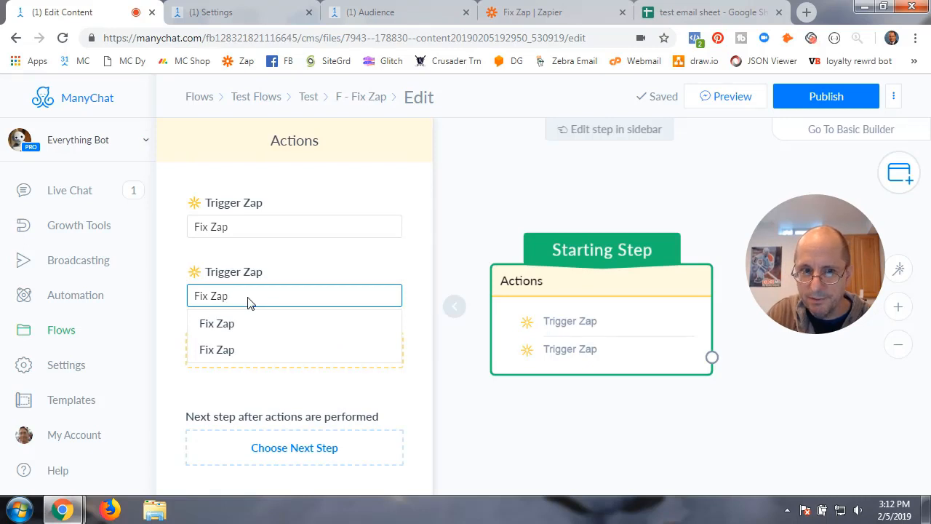
pyautogui.write('2')
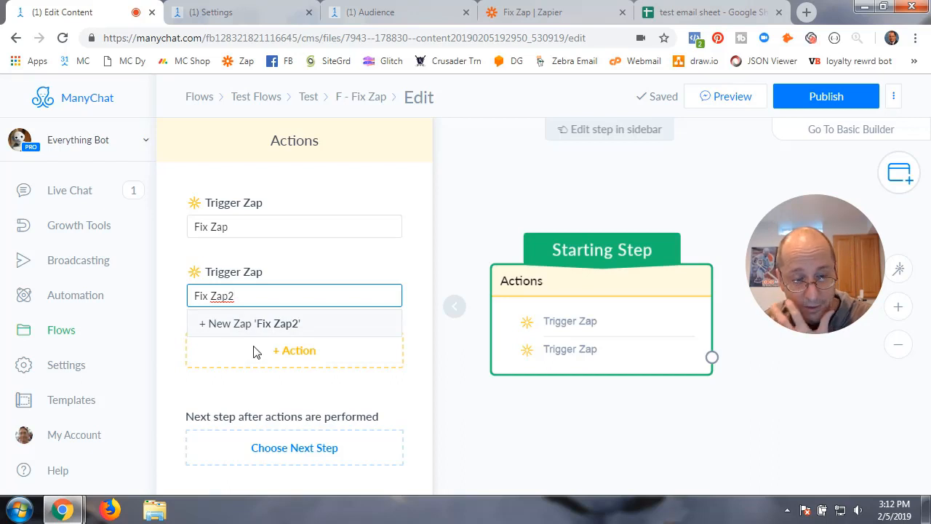
# Step: Clear the second Trigger Zap action's event name and delete that action from the Actions step
pyautogui.press('BackSpace')
pyautogui.press('BackSpace')
pyautogui.press('BackSpace')
pyautogui.press('BackSpace')
pyautogui.press('BackSpace')
pyautogui.press('BackSpace')
pyautogui.press('BackSpace')
pyautogui.press('BackSpace')
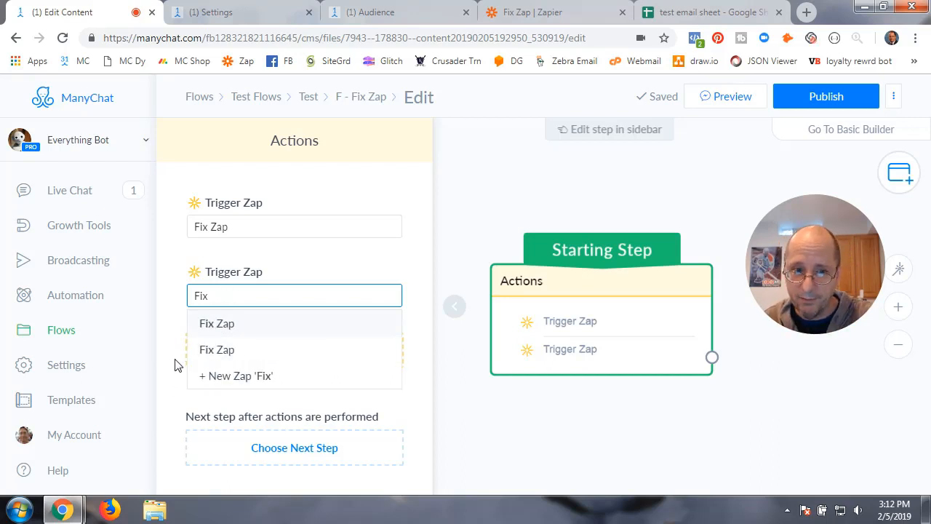
pyautogui.click(174, 350)
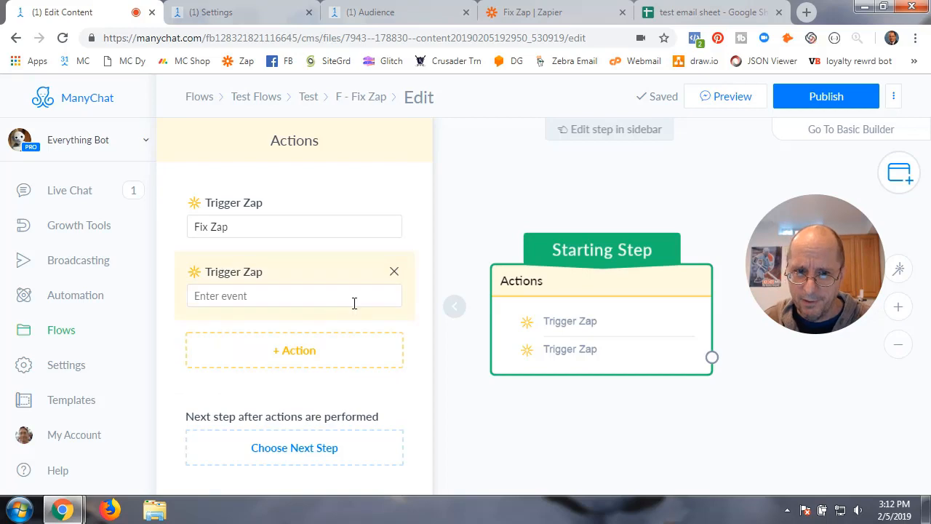
pyautogui.click(395, 277)
pyautogui.click(563, 157)
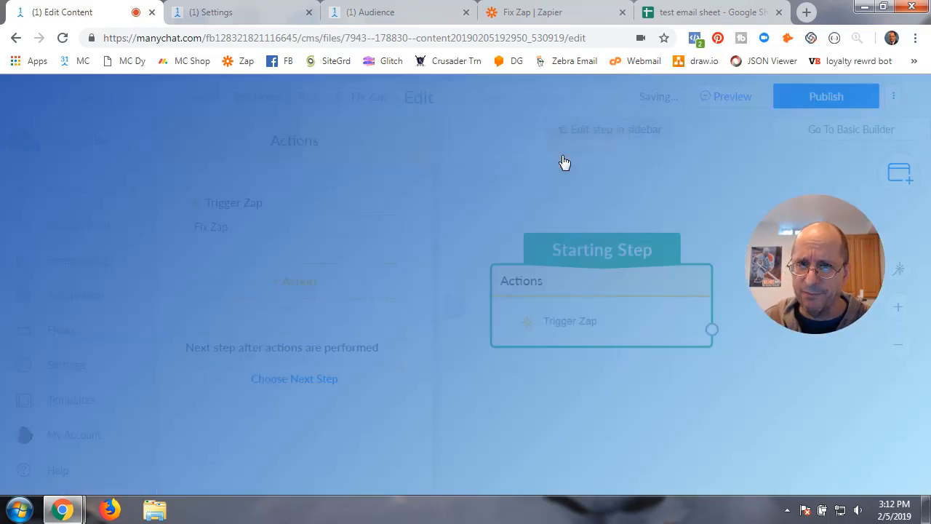
# Step: Switch to Zapier and review the Fix Zap's trigger, keeping ManyChat and New “Trigger a Zap” Event, through to the account selection
pyautogui.click(566, 13)
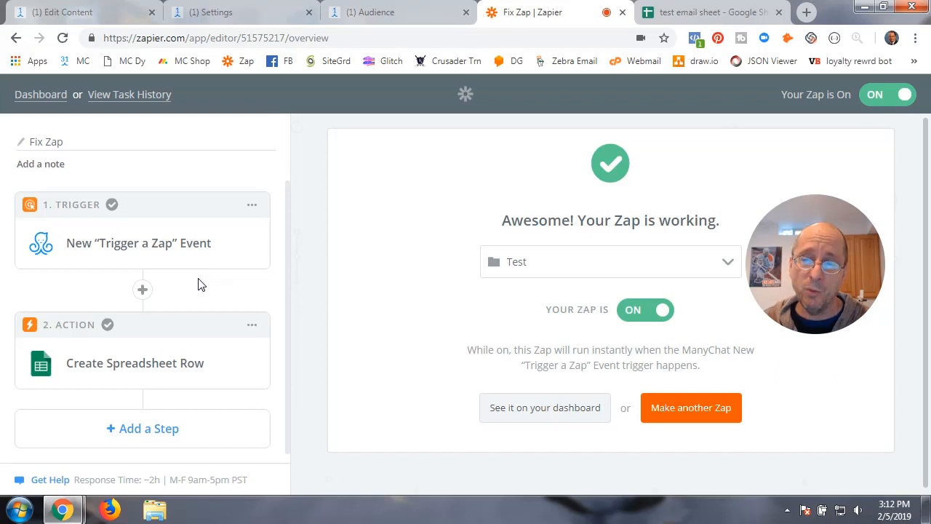
pyautogui.click(143, 249)
pyautogui.click(85, 290)
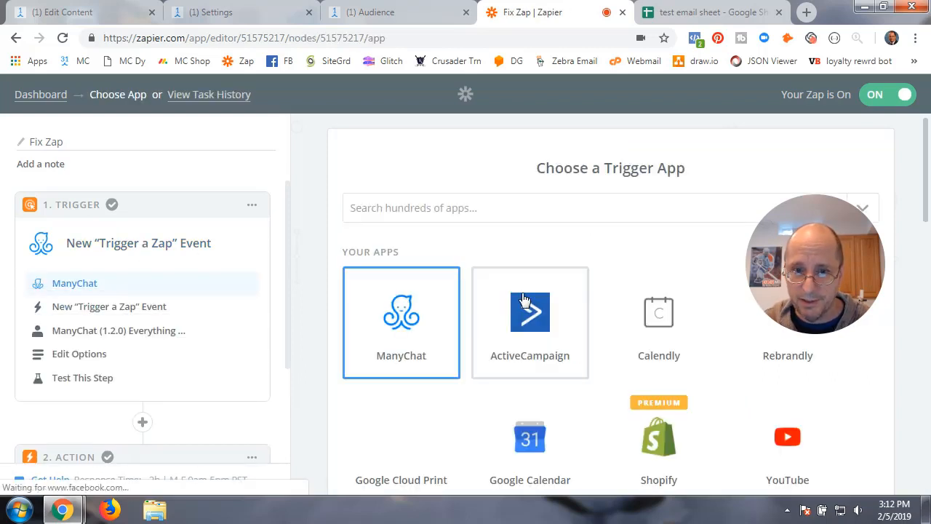
pyautogui.click(423, 343)
pyautogui.scroll(-1, 568, 391)
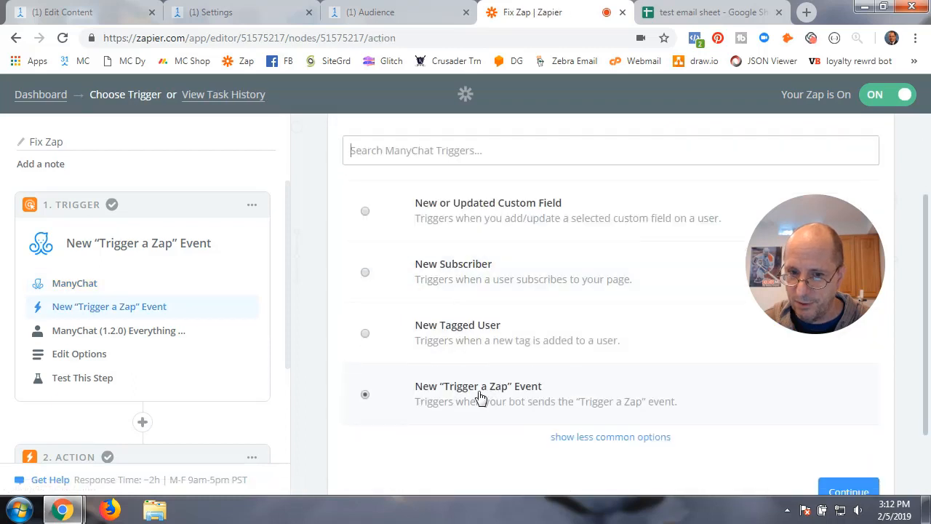
pyautogui.scroll(-1, 516, 399)
pyautogui.click(844, 406)
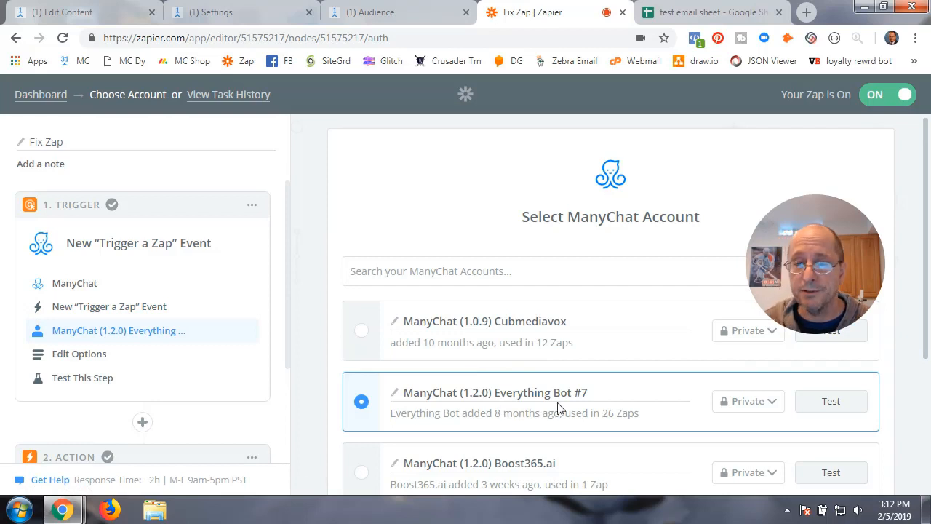
# Step: Switch to ManyChat to check the flow's Trigger Zap action and the A_Fix subscribers in the audience list, ending on the flow
pyautogui.click(104, 18)
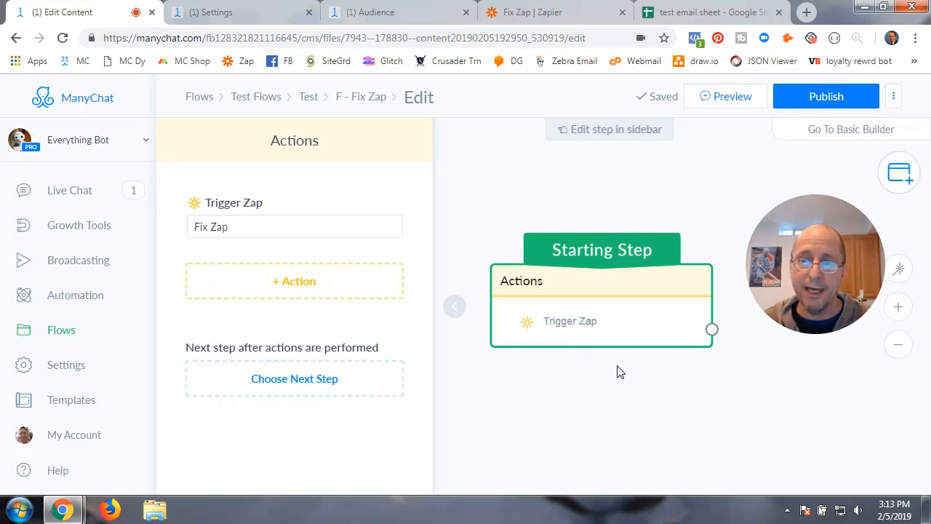
pyautogui.click(396, 13)
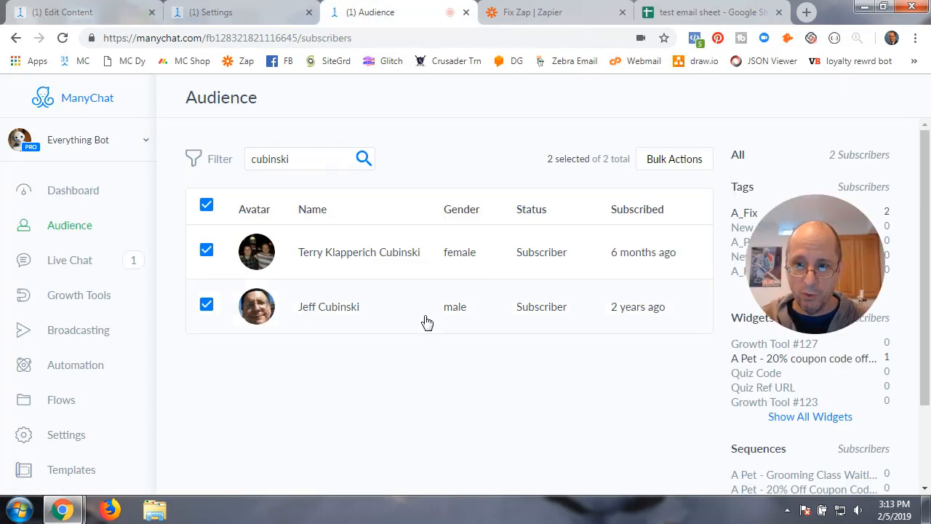
pyautogui.click(102, 16)
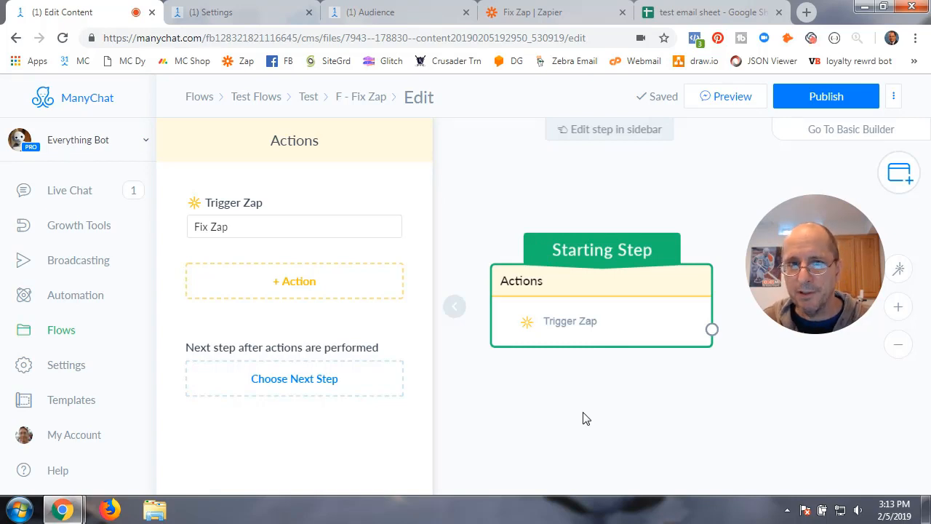
# Step: Return to Zapier, test the ManyChat Everything Bot #7 account connection and continue to the trigger options
pyautogui.click(558, 13)
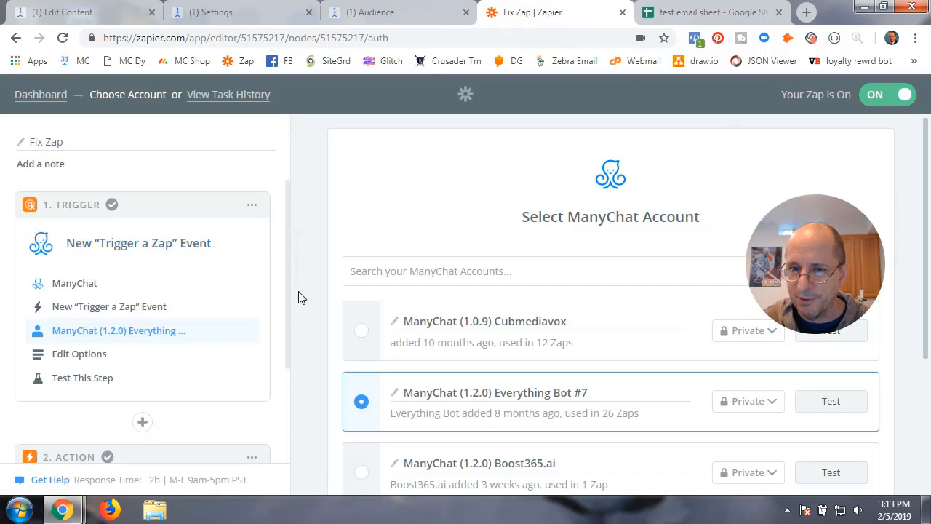
pyautogui.click(809, 412)
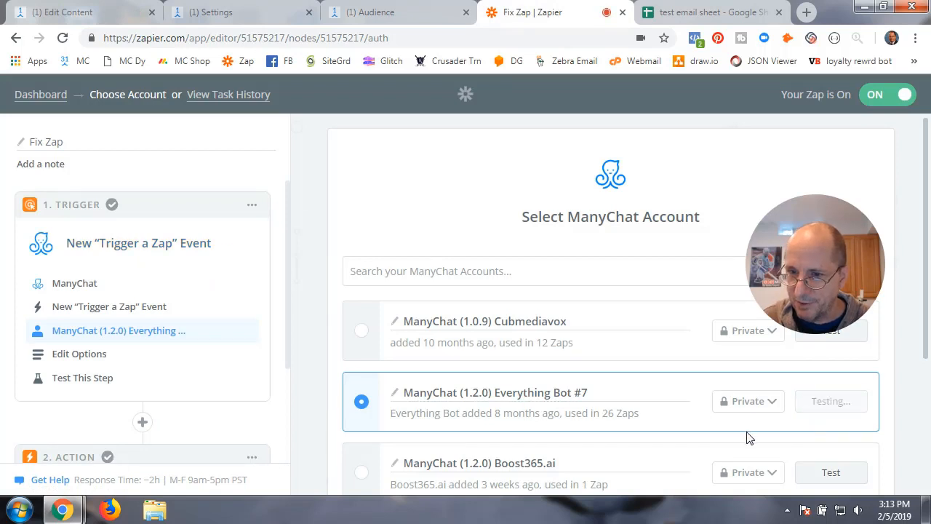
pyautogui.click(850, 489)
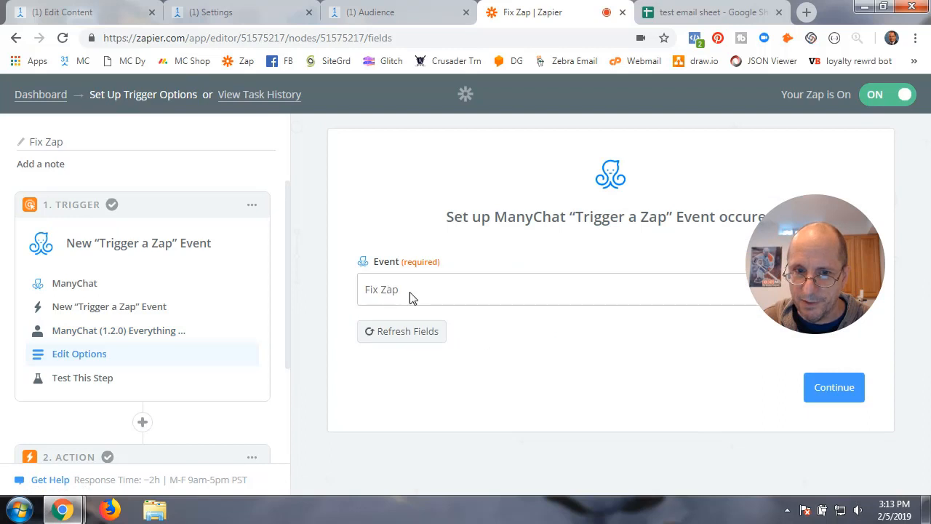
# Step: Compare the Zap's trigger event with the ManyChat flow's event, and complete the trigger setup with the selected sample
pyautogui.hotkey('ctrl', '1')
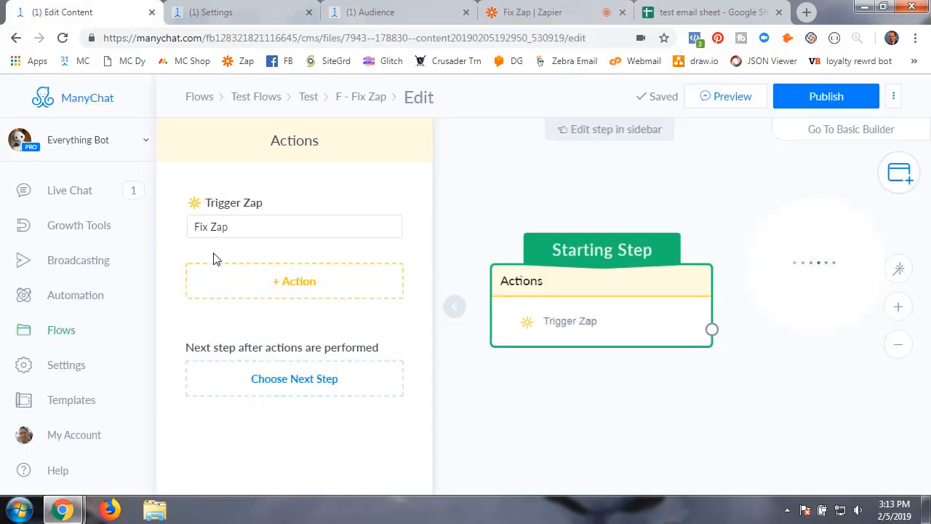
pyautogui.hotkey('ctrl', '4')
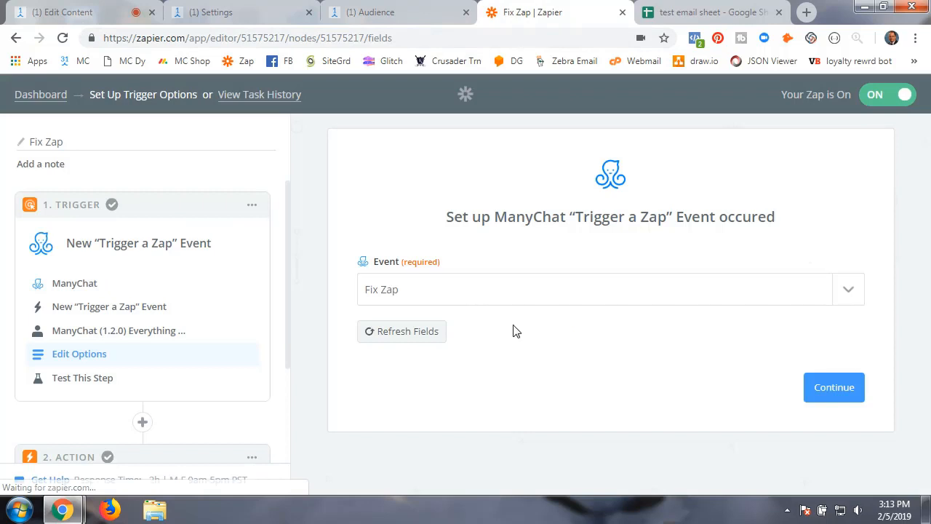
pyautogui.click(836, 389)
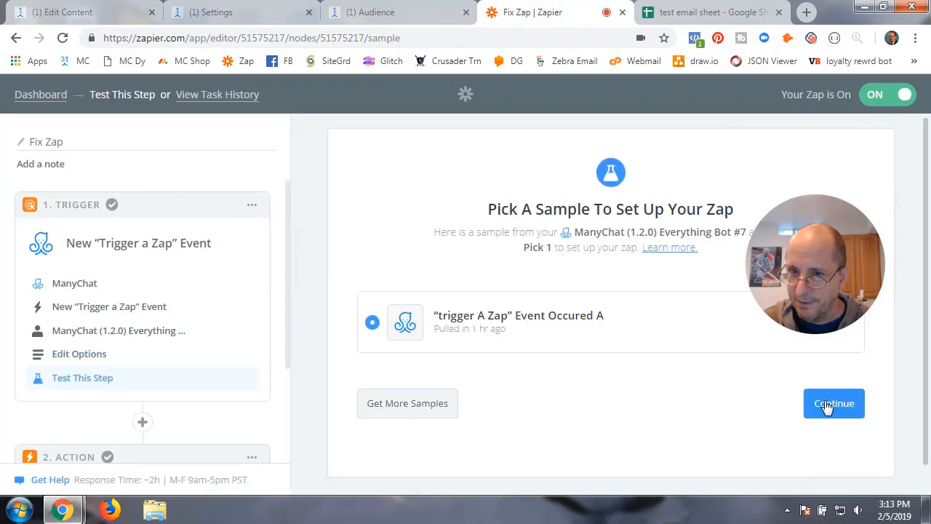
pyautogui.click(833, 404)
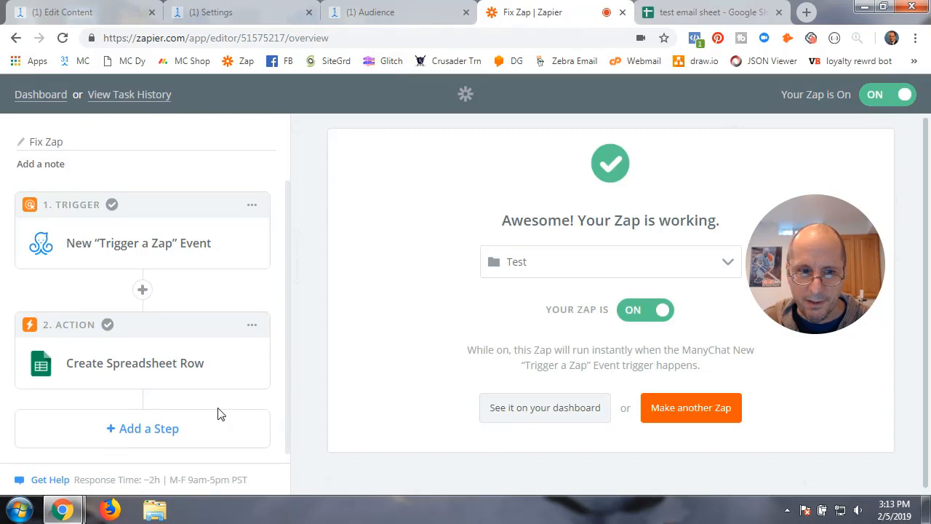
# Step: Review the Zap's action, keeping Google Sheets and Create Spreadsheet Row, and continue to the account selection
pyautogui.click(138, 364)
pyautogui.click(116, 405)
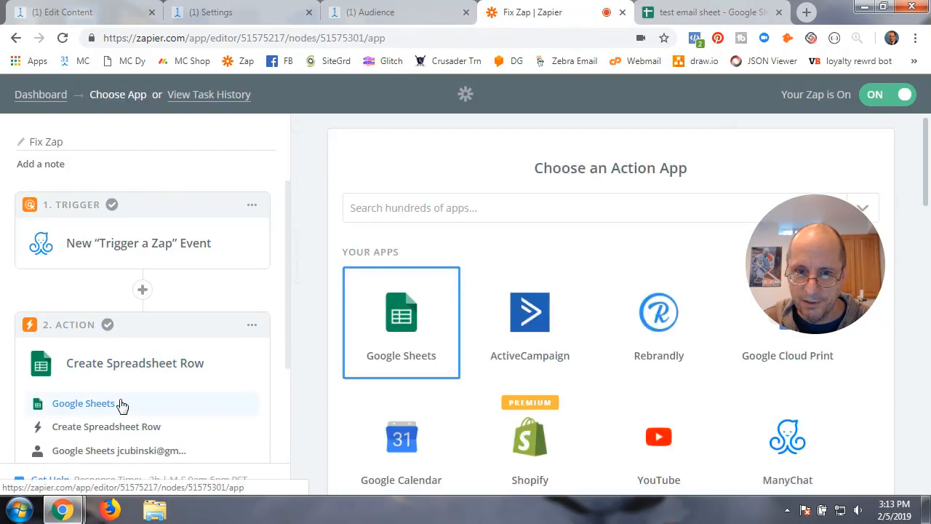
pyautogui.click(395, 313)
pyautogui.scroll(-2, 530, 385)
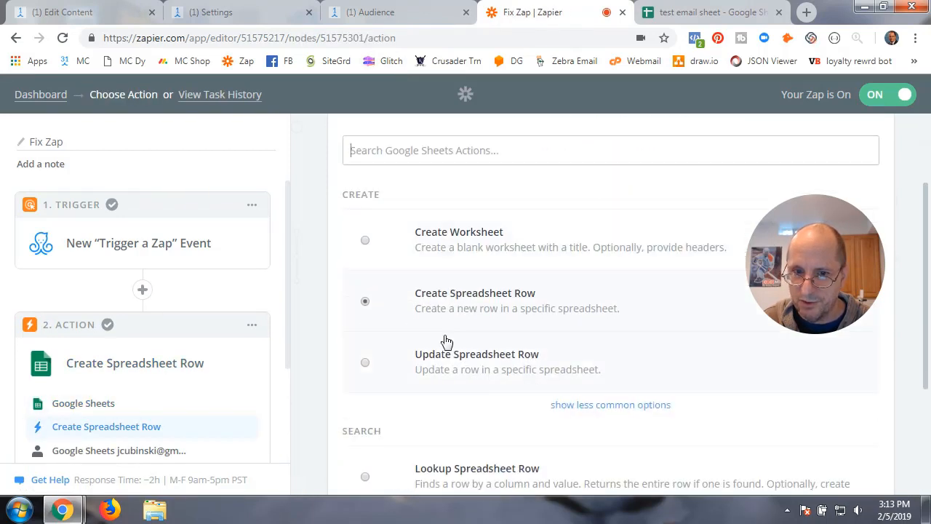
pyautogui.scroll(-2, 645, 441)
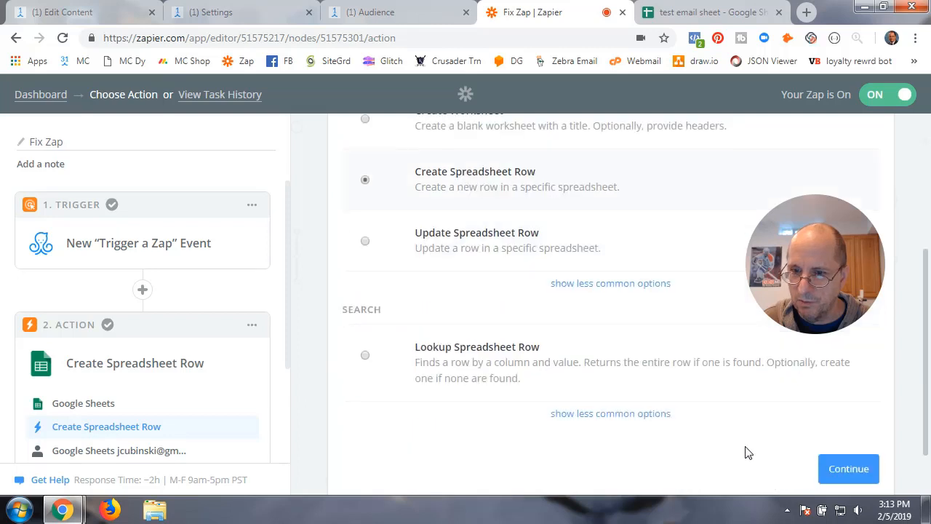
pyautogui.click(837, 469)
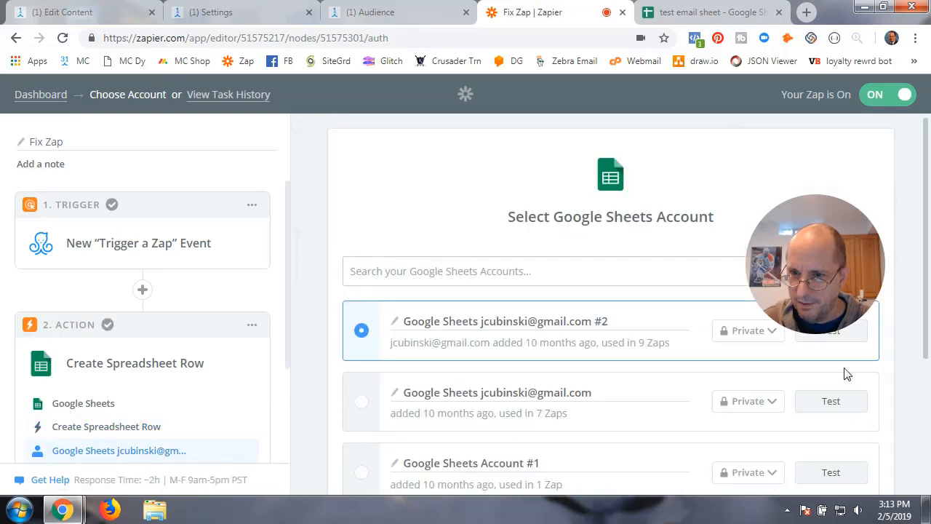
# Step: Test the selected Google Sheets account connection and continue to the spreadsheet row template
pyautogui.click(855, 339)
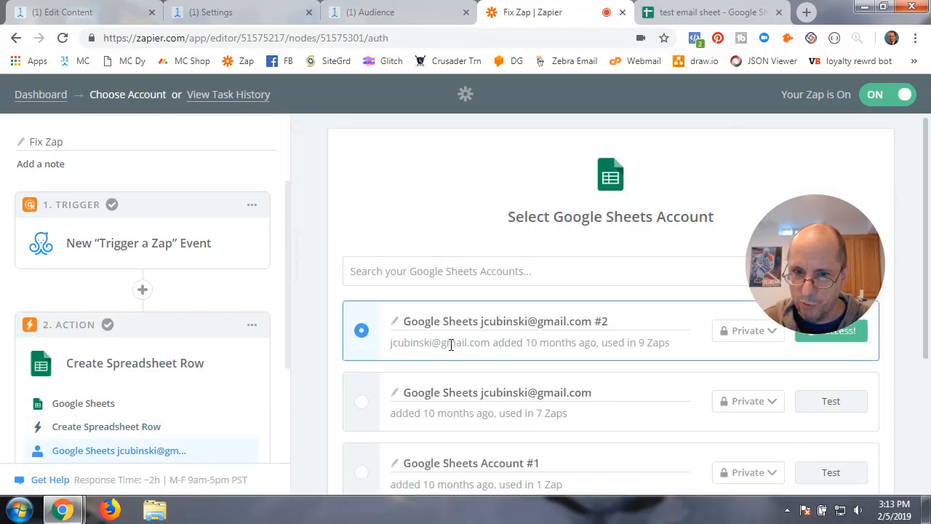
pyautogui.scroll(-2, 812, 439)
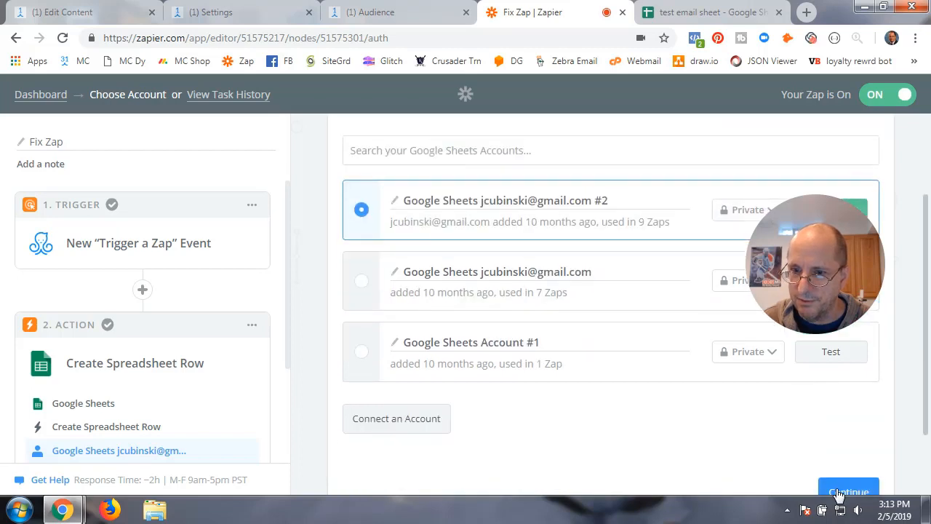
pyautogui.click(839, 493)
# Step: Compare the row template's mapped fields with the columns in the test email sheet, and continue to the Google Sheets test step
pyautogui.scroll(-2, 634, 397)
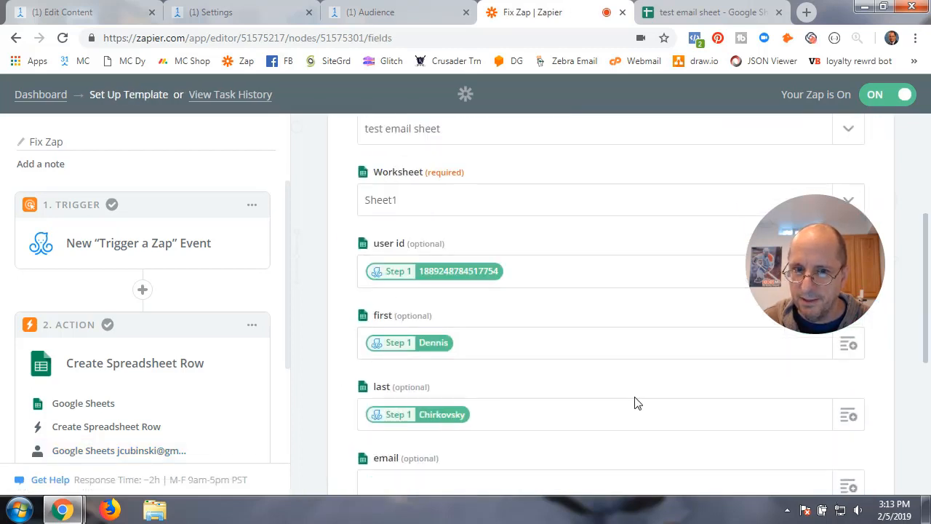
pyautogui.scroll(2, 572, 378)
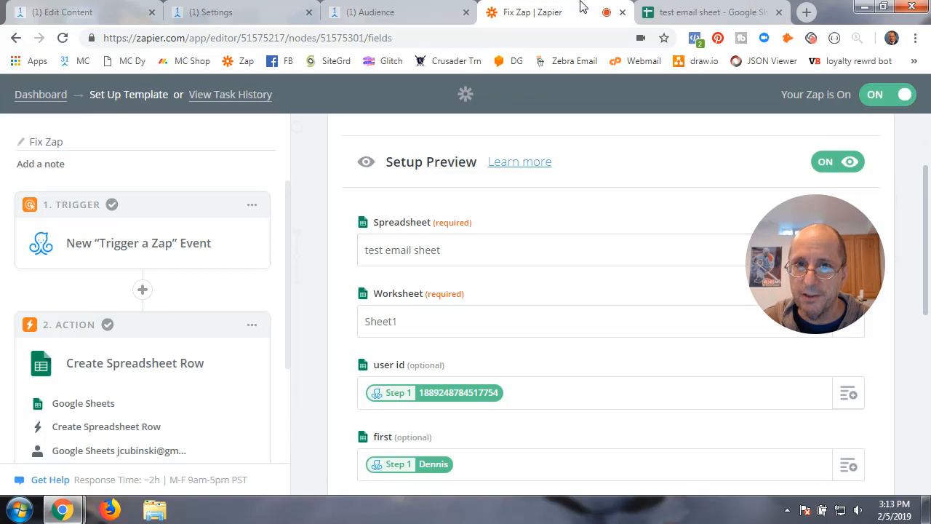
pyautogui.click(700, 10)
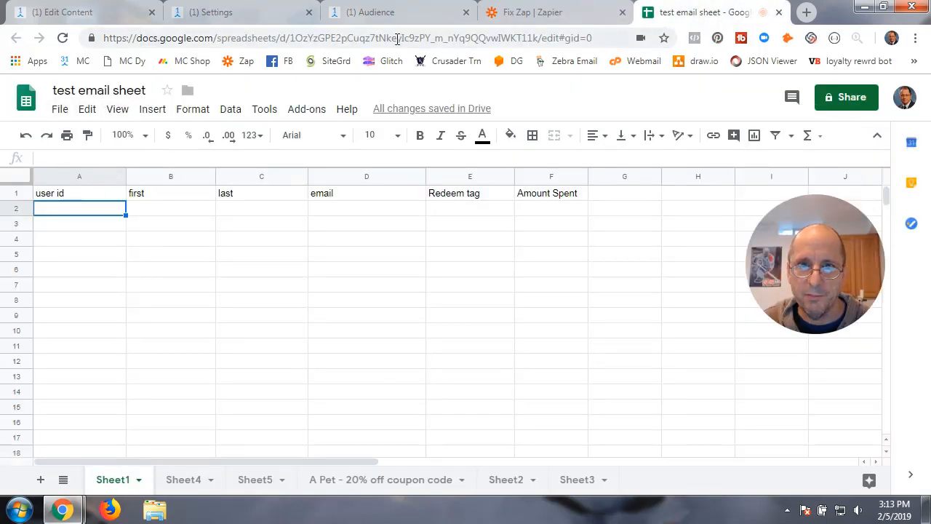
pyautogui.click(538, 11)
pyautogui.scroll(-2, 473, 378)
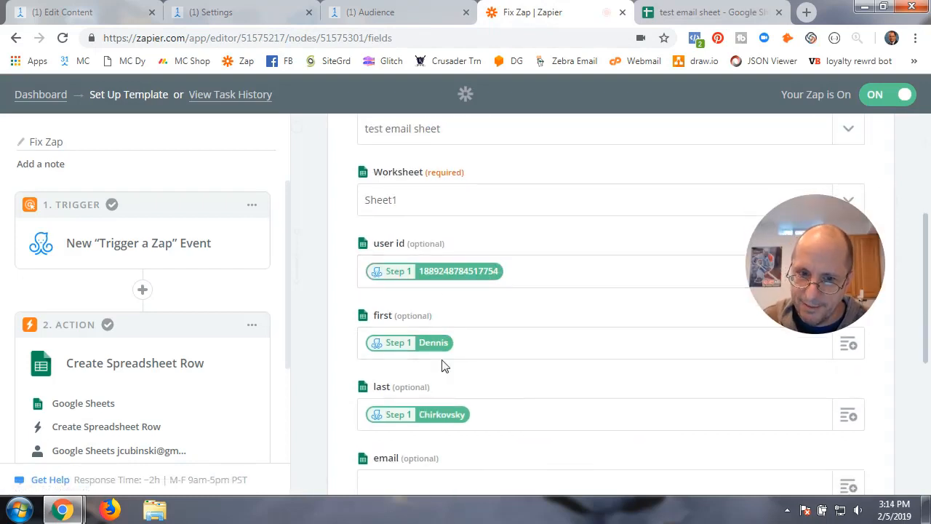
pyautogui.scroll(-4, 531, 405)
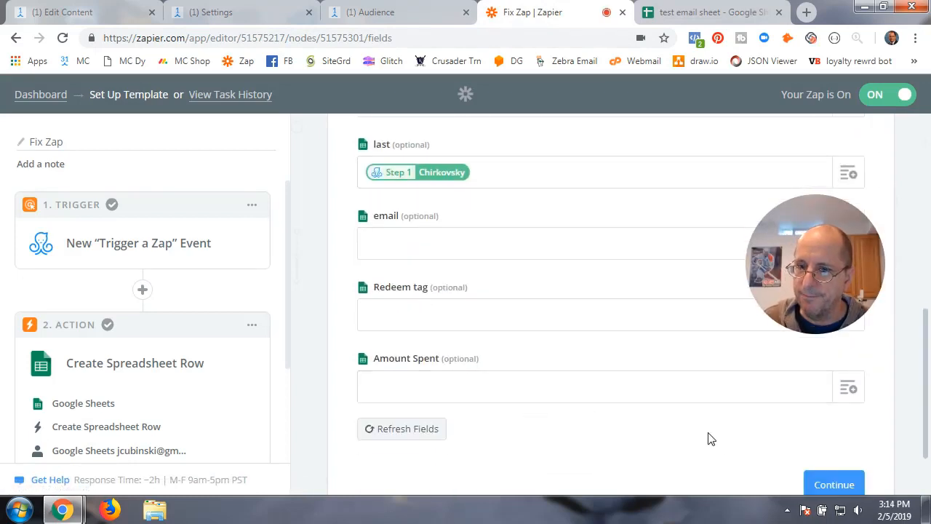
pyautogui.click(826, 486)
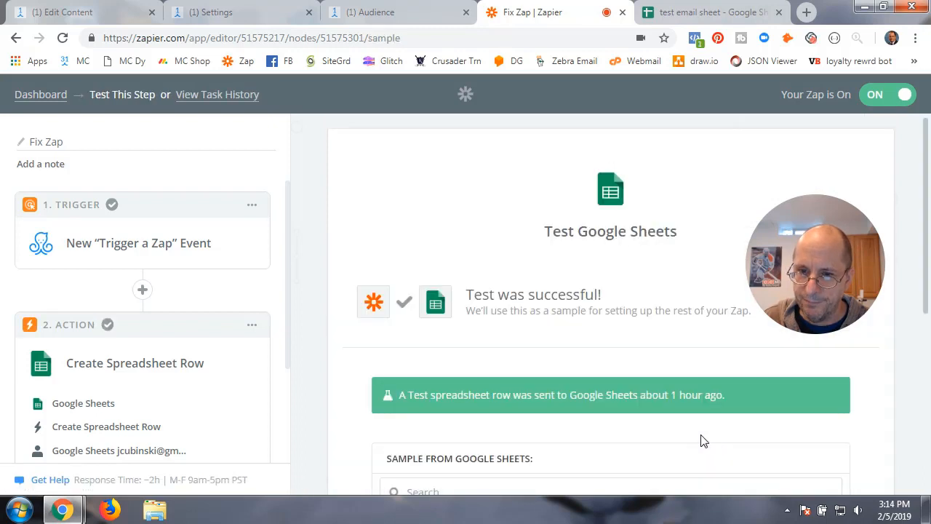
# Step: Finish the Fix Zap setup after its Google Sheets test and check the test email sheet
pyautogui.scroll(-5, 646, 443)
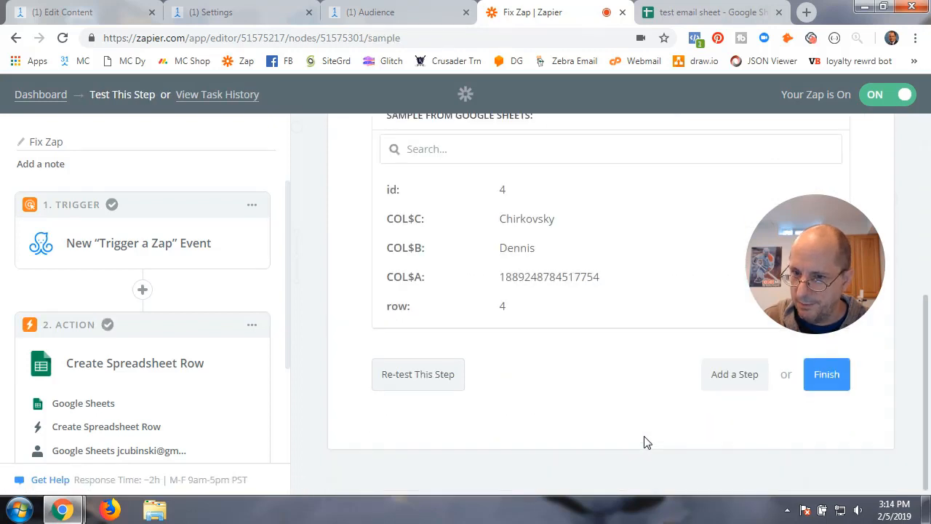
pyautogui.click(827, 374)
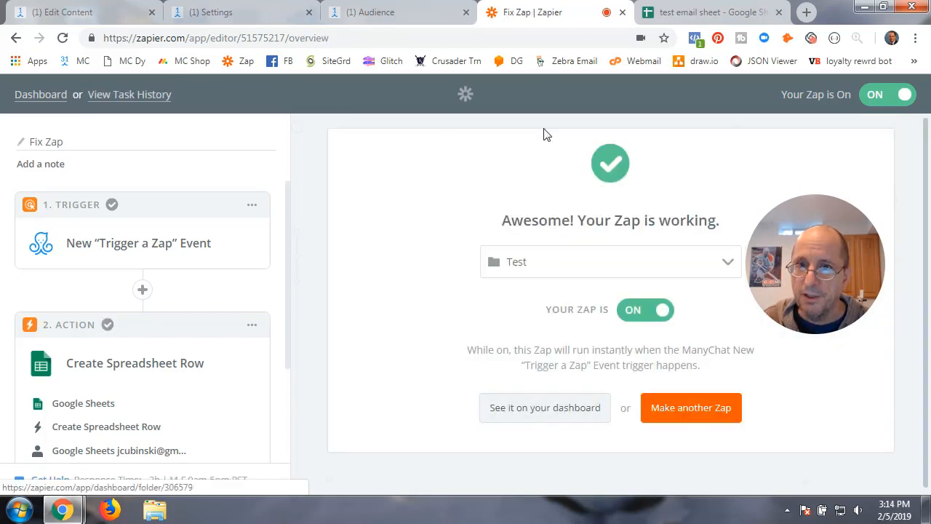
pyautogui.click(704, 14)
pyautogui.click(551, 16)
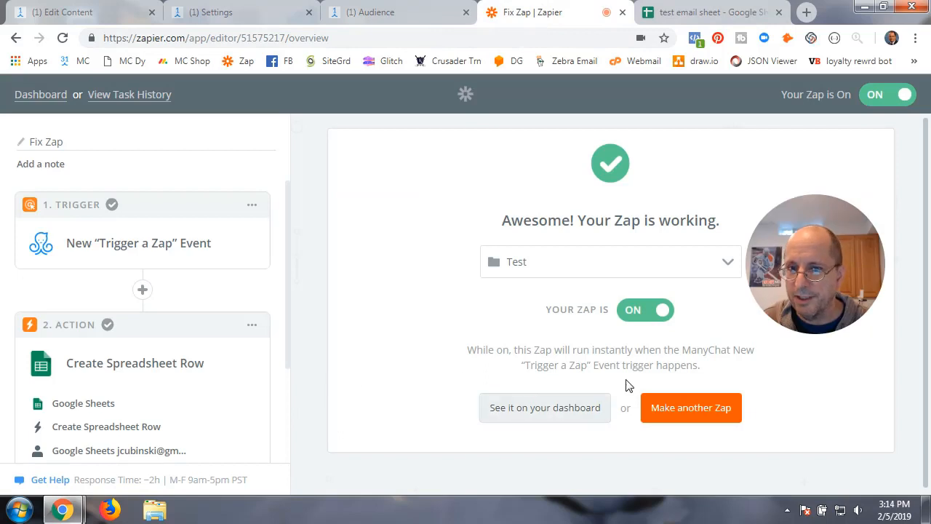
# Step: Publish the F - Fix Zap flow in ManyChat and collapse its action settings
pyautogui.click(114, 19)
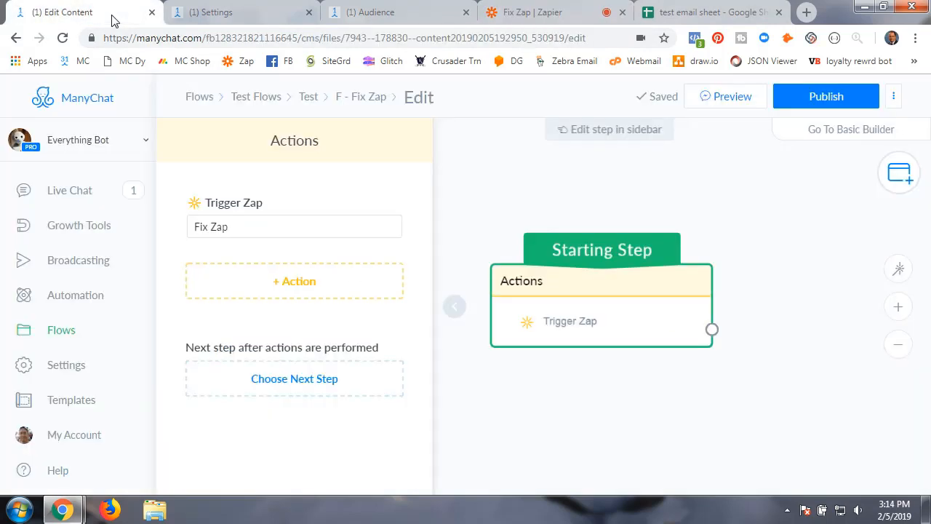
pyautogui.click(839, 99)
pyautogui.click(458, 310)
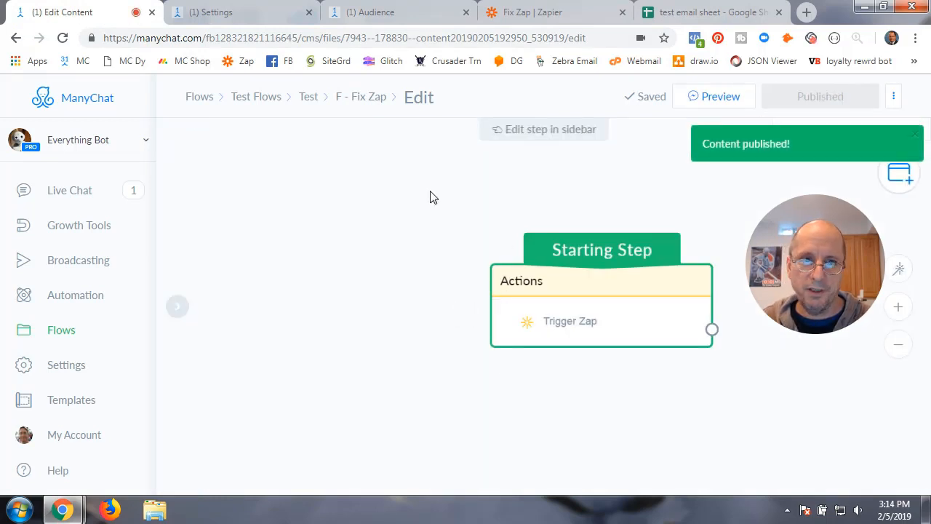
# Step: Create a broadcast from the F - Fix Zap flow in the Test folder under Test Flows
pyautogui.click(78, 262)
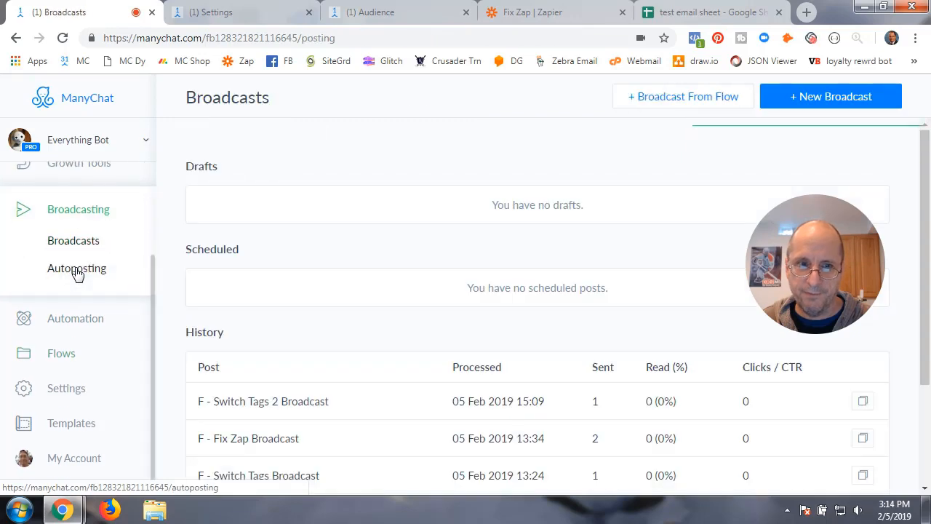
pyautogui.click(700, 106)
pyautogui.click(521, 422)
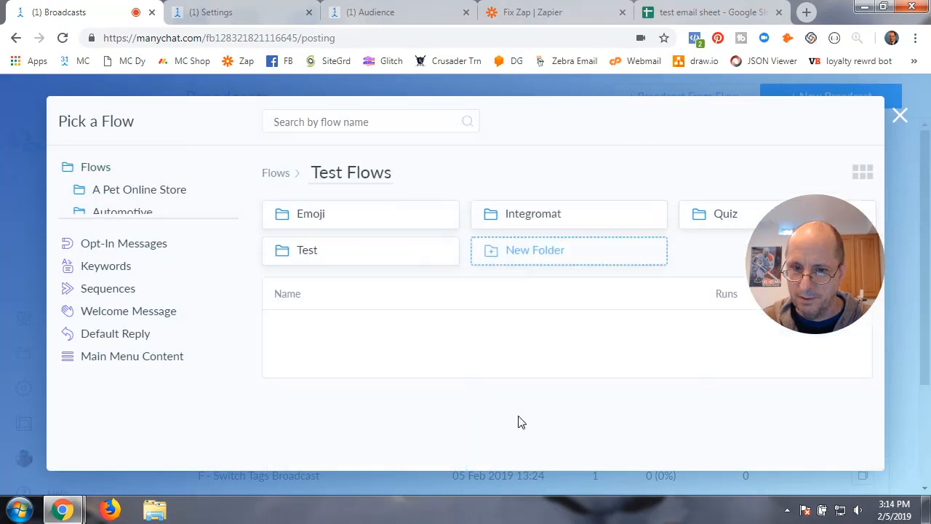
pyautogui.click(352, 258)
pyautogui.click(341, 298)
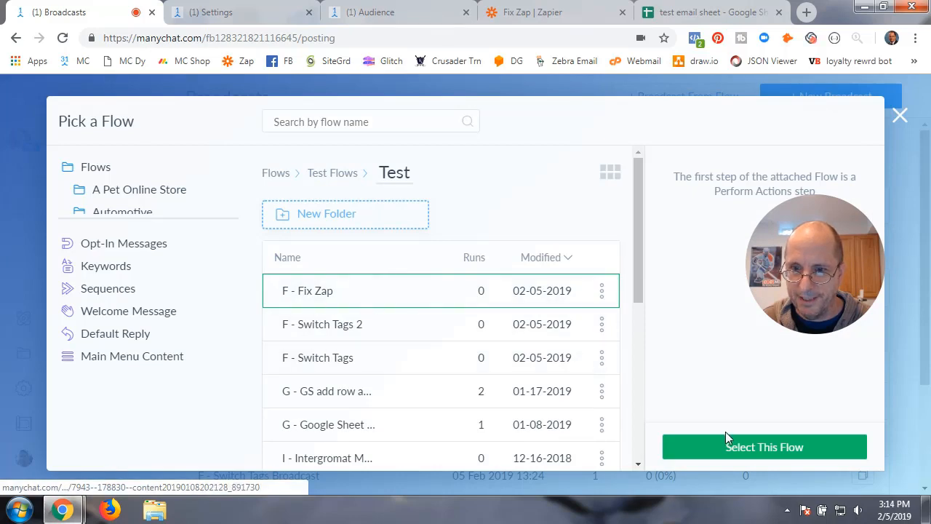
pyautogui.click(749, 451)
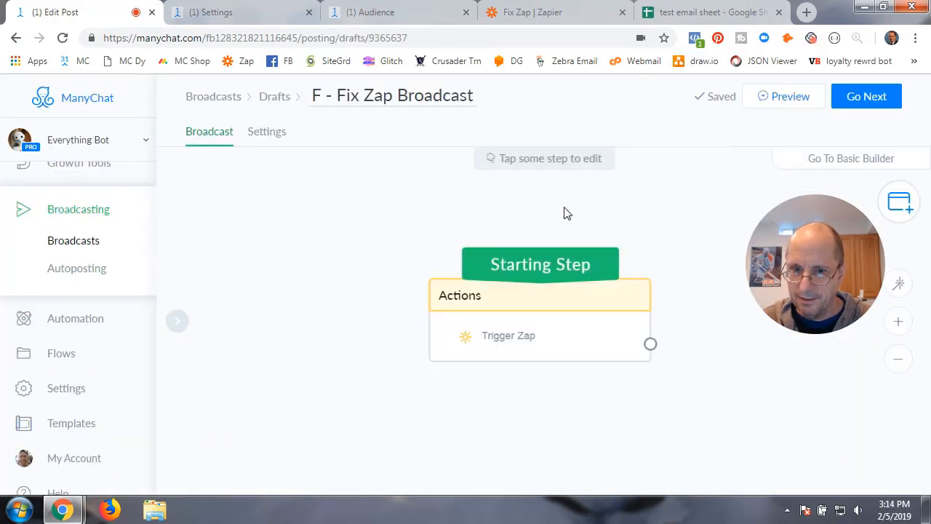
# Step: Review the broadcast's settings and limit its targeting to subscribers whose Tag is A_Fix
pyautogui.click(862, 102)
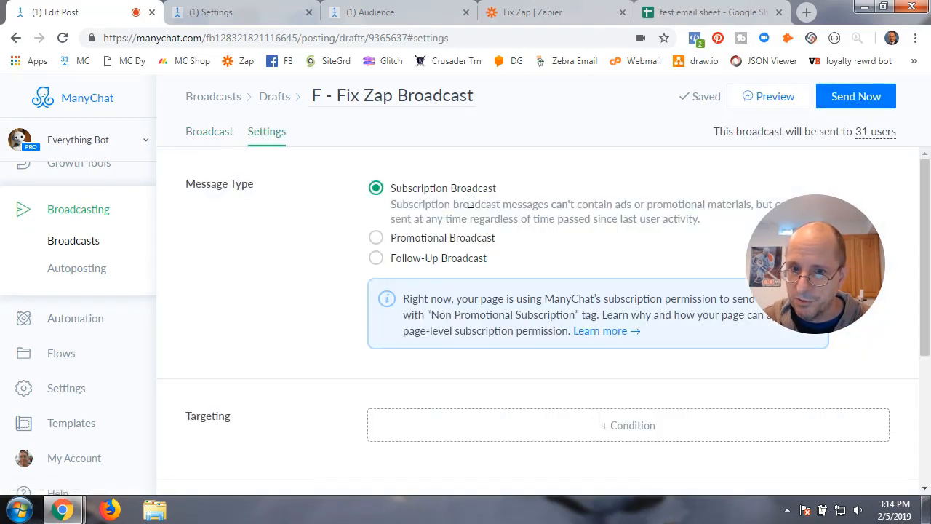
pyautogui.scroll(-3, 318, 284)
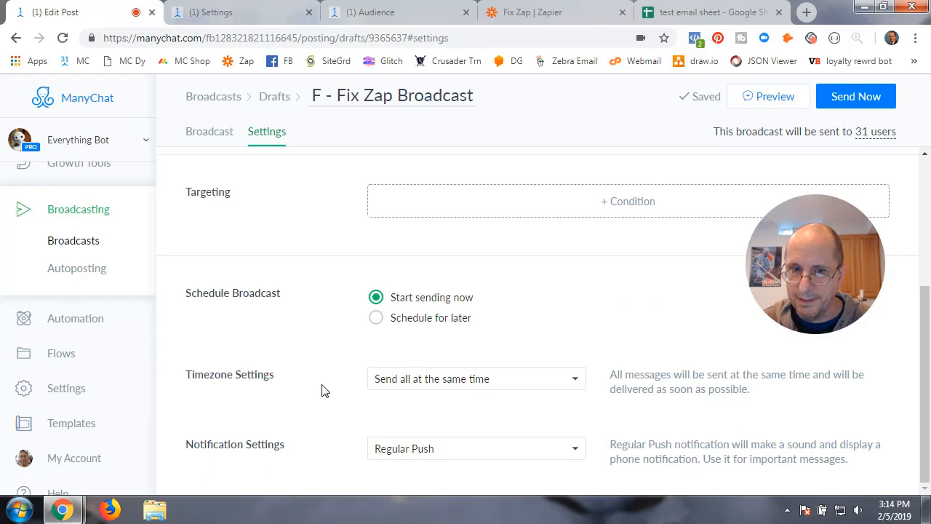
pyautogui.scroll(3, 324, 389)
pyautogui.scroll(-2, 565, 400)
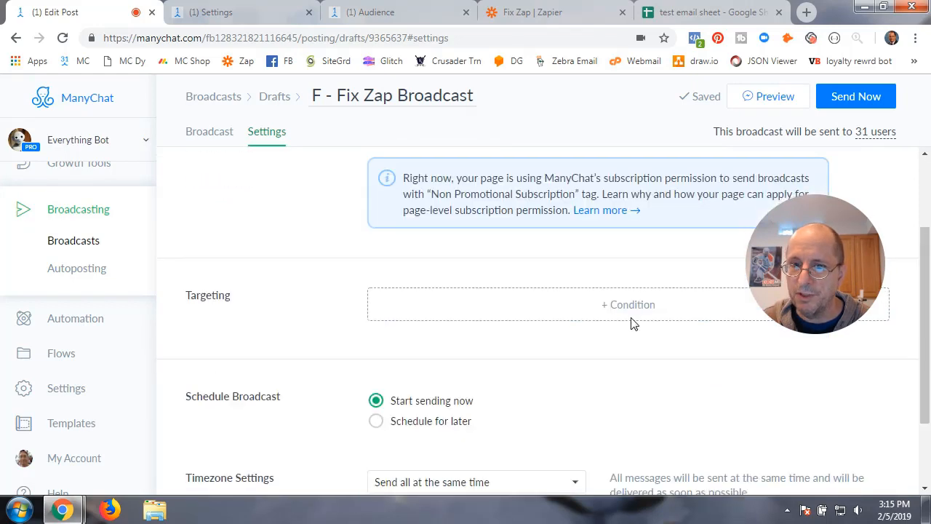
pyautogui.click(614, 307)
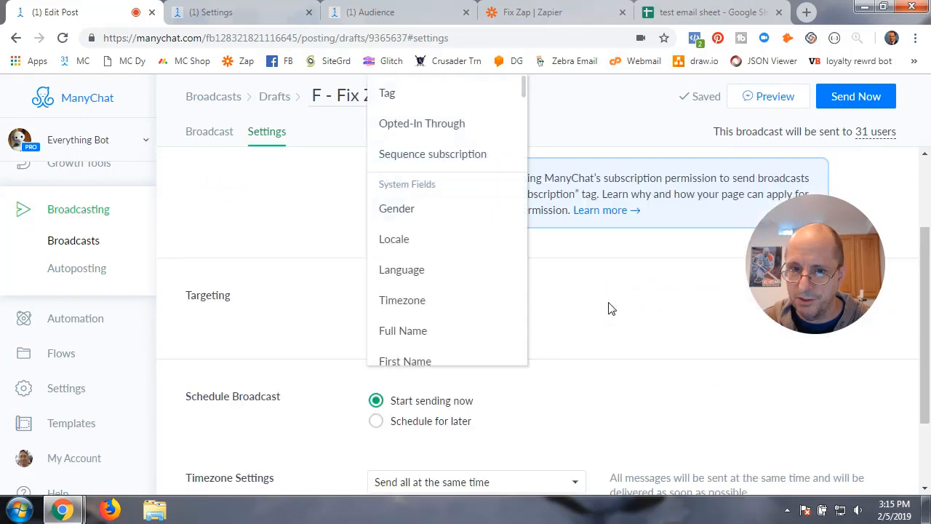
pyautogui.click(418, 95)
pyautogui.write('A_Fix')
pyautogui.click(531, 188)
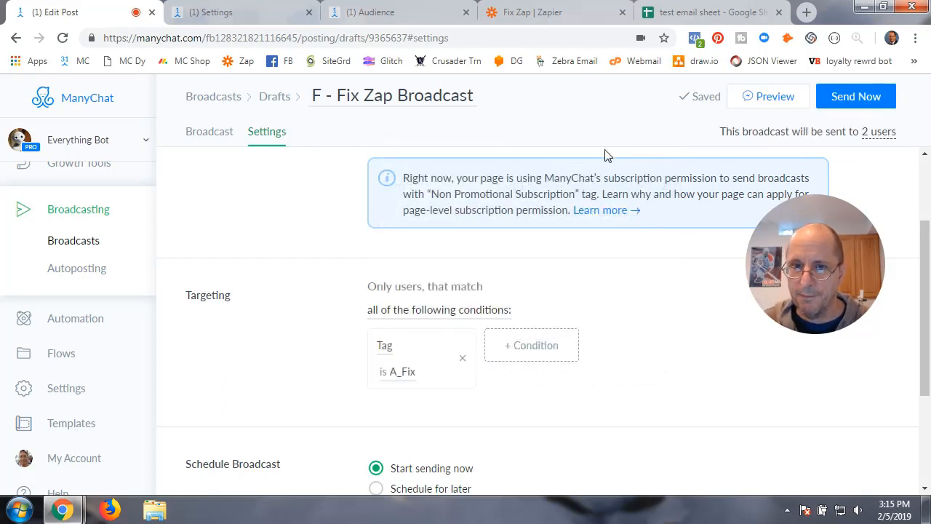
# Step: Send the F - Fix Zap Broadcast, return to the broadcasts list and check the test email sheet for new rows
pyautogui.click(858, 102)
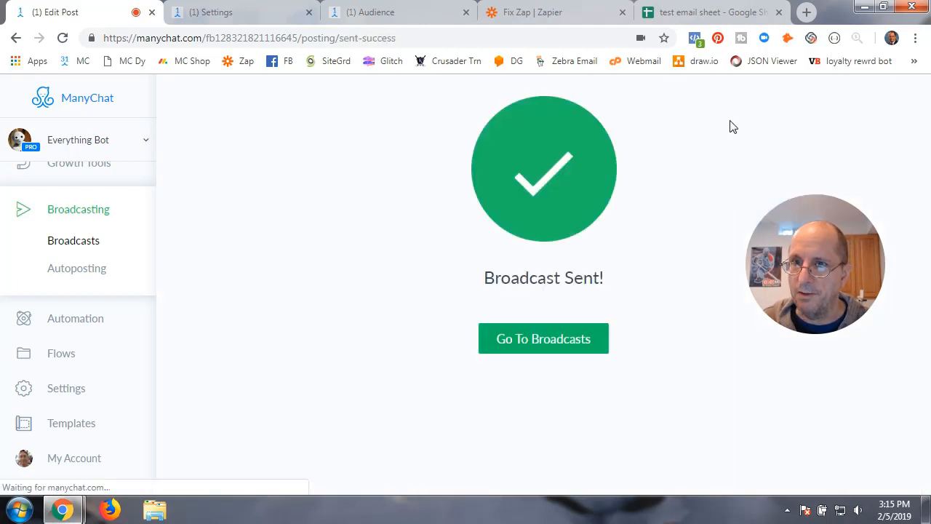
pyautogui.click(536, 337)
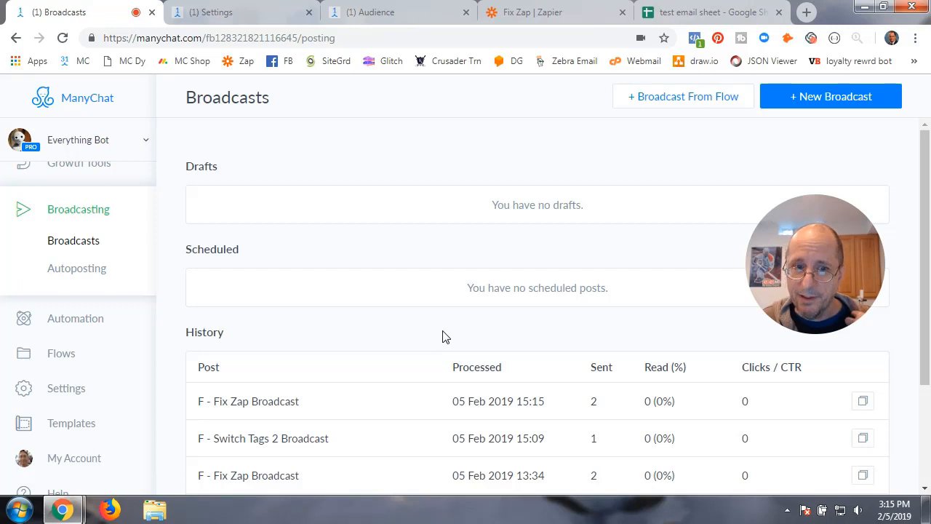
pyautogui.click(702, 20)
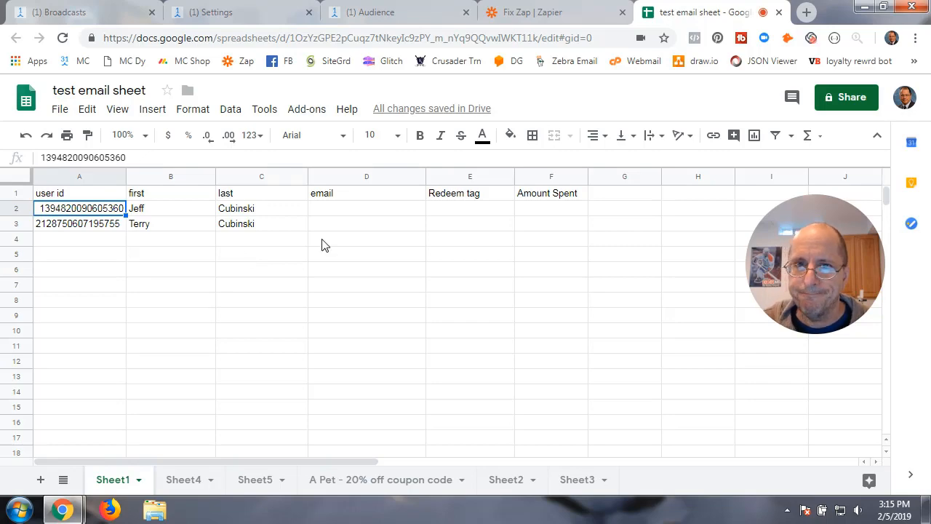
pyautogui.click(553, 22)
# Step: Open the F - Fix Zap flow from the Test folder for editing and add a separate Perform Actions step
pyautogui.click(100, 15)
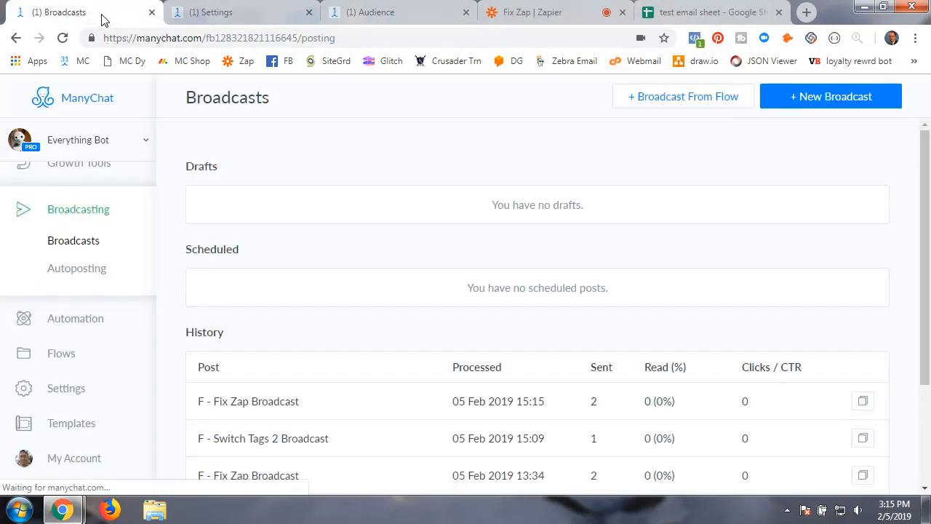
pyautogui.click(59, 354)
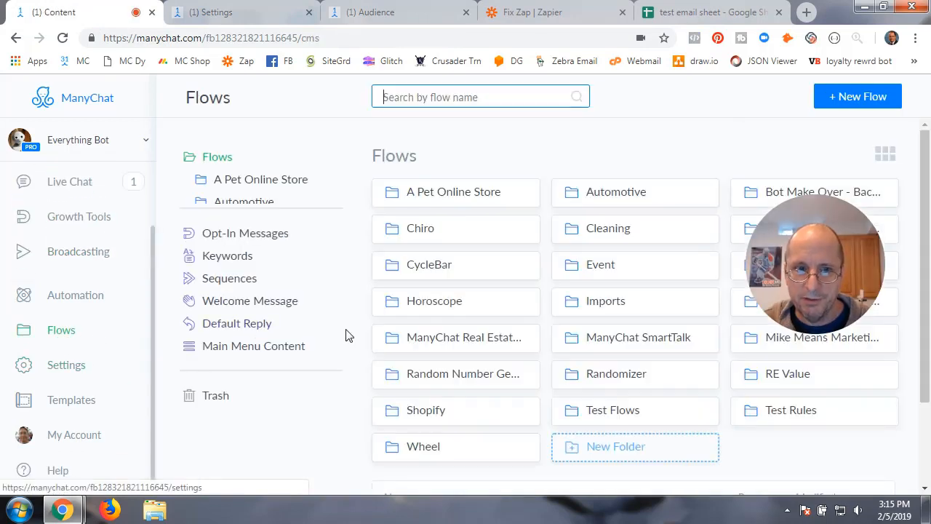
pyautogui.click(617, 411)
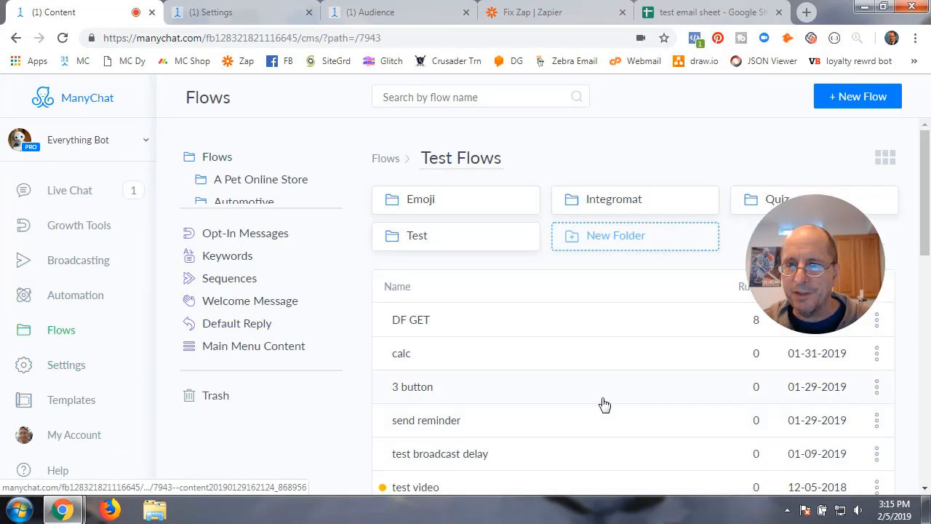
pyautogui.click(473, 245)
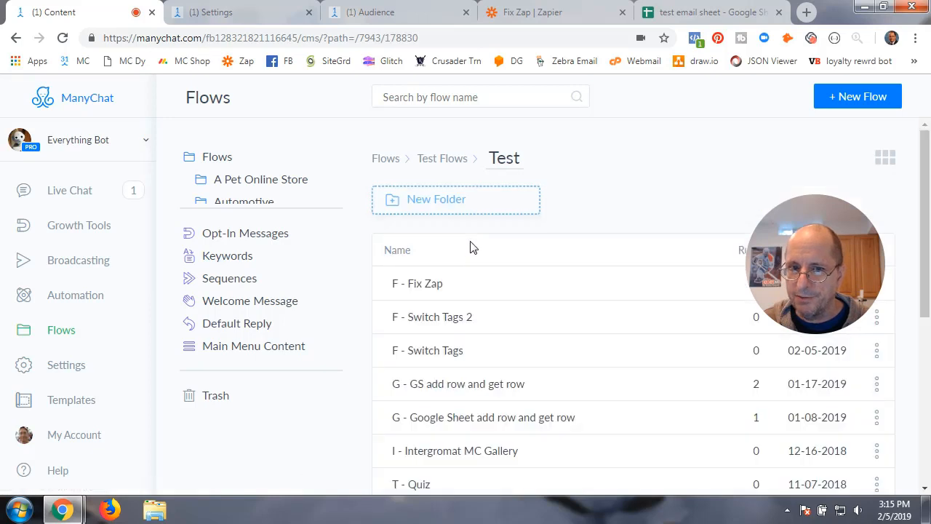
pyautogui.click(440, 292)
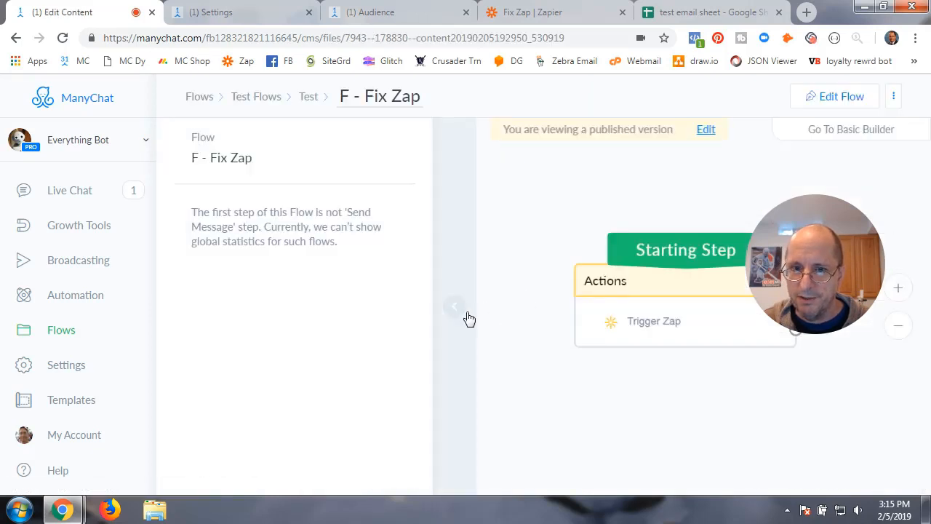
pyautogui.click(848, 98)
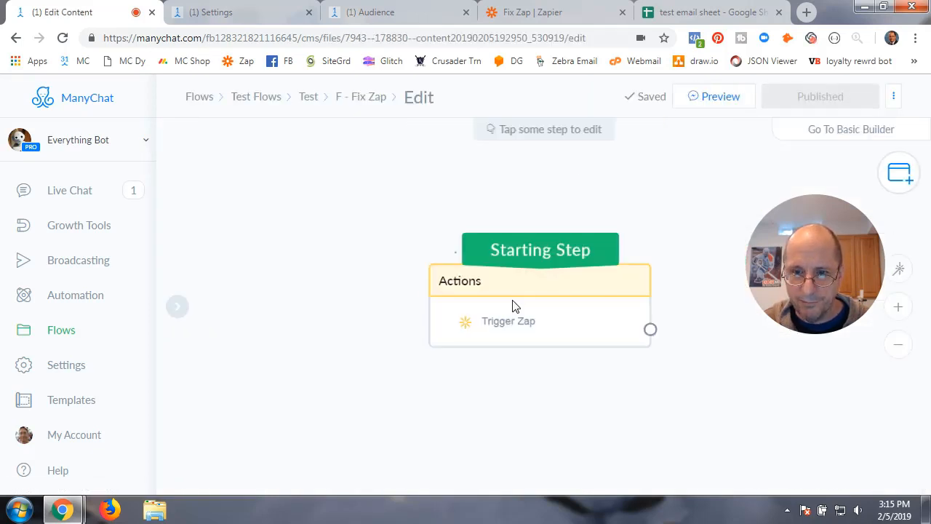
pyautogui.rightClick(347, 189)
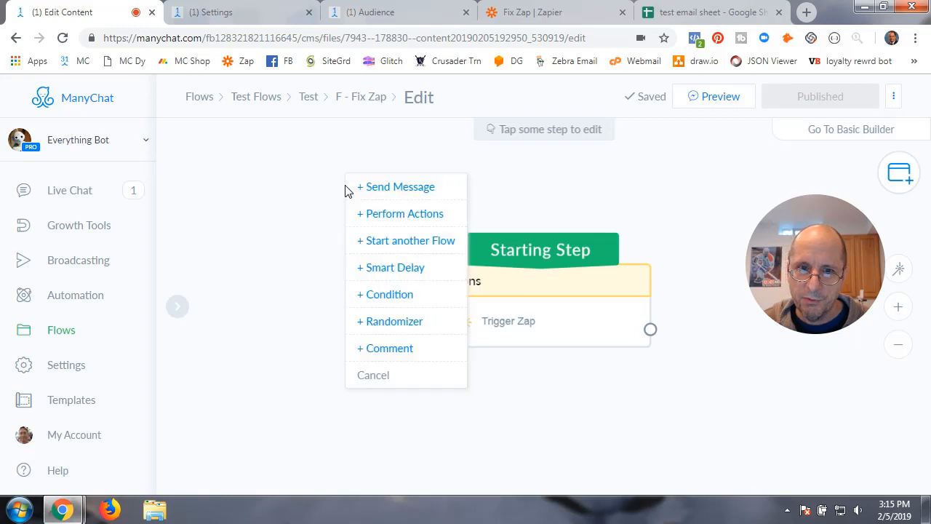
pyautogui.click(362, 217)
# Step: Try a Trigger Integromat action in the new Actions #1 step and delete it
pyautogui.click(256, 211)
pyautogui.scroll(-3, 275, 324)
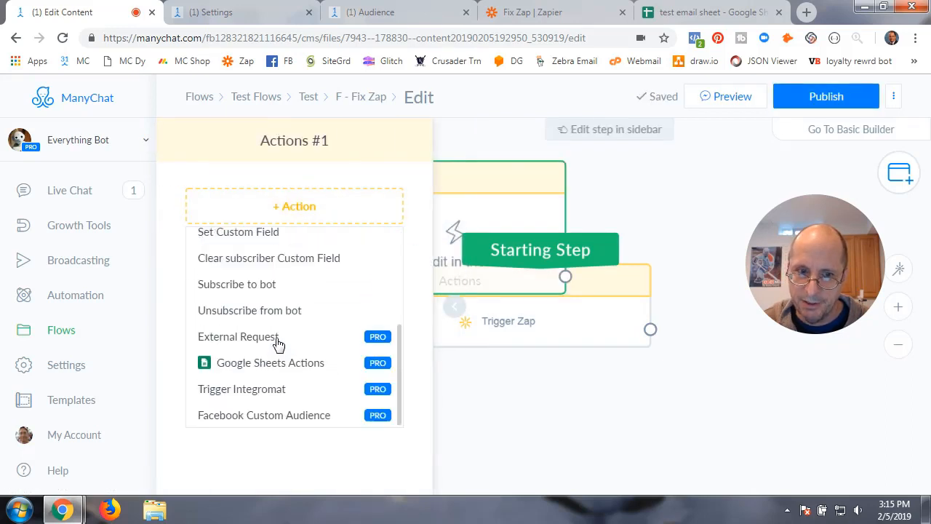
pyautogui.click(235, 391)
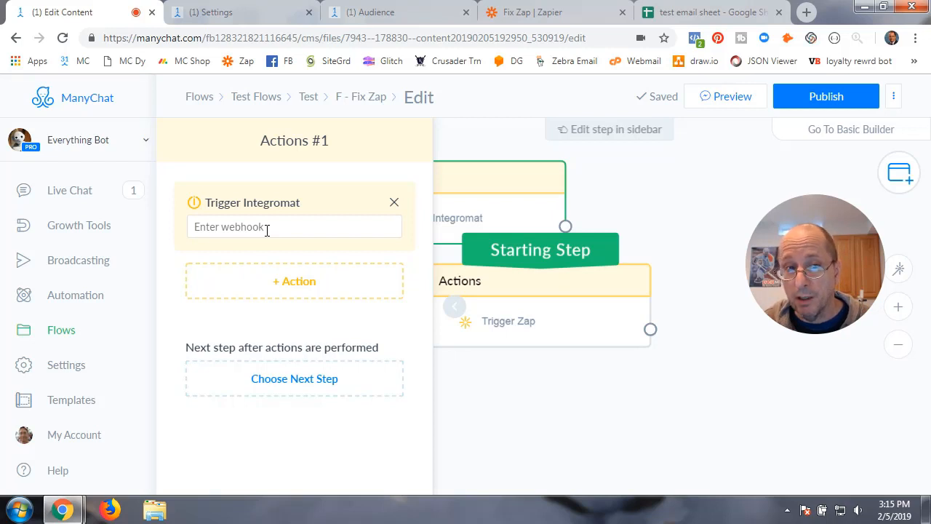
pyautogui.click(394, 203)
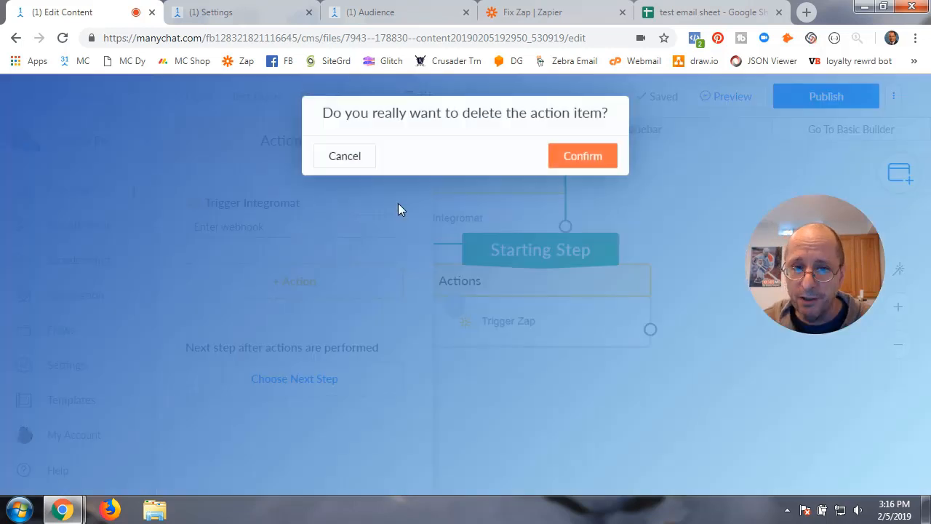
pyautogui.click(588, 166)
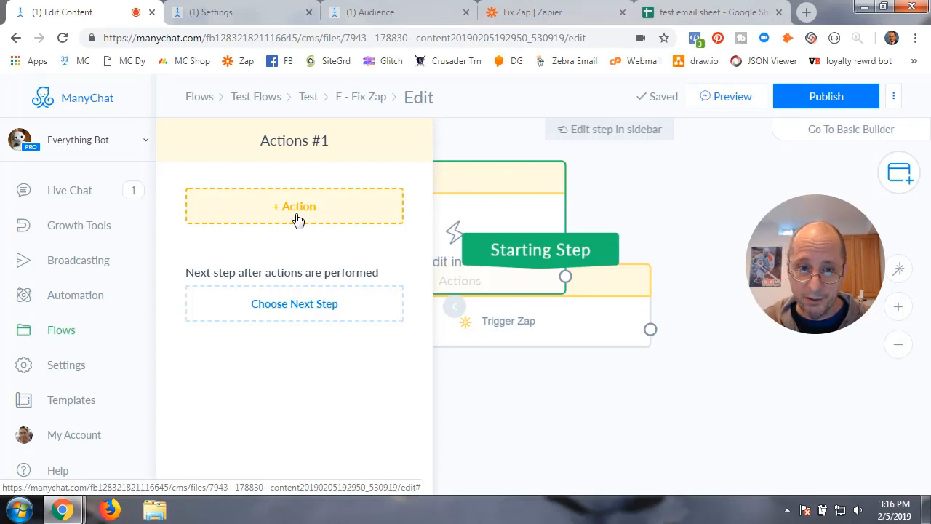
# Step: Add a Google Sheets Actions action to Actions #1 and choose the operation that saves ManyChat data to a spreadsheet
pyautogui.click(298, 213)
pyautogui.scroll(-2, 309, 324)
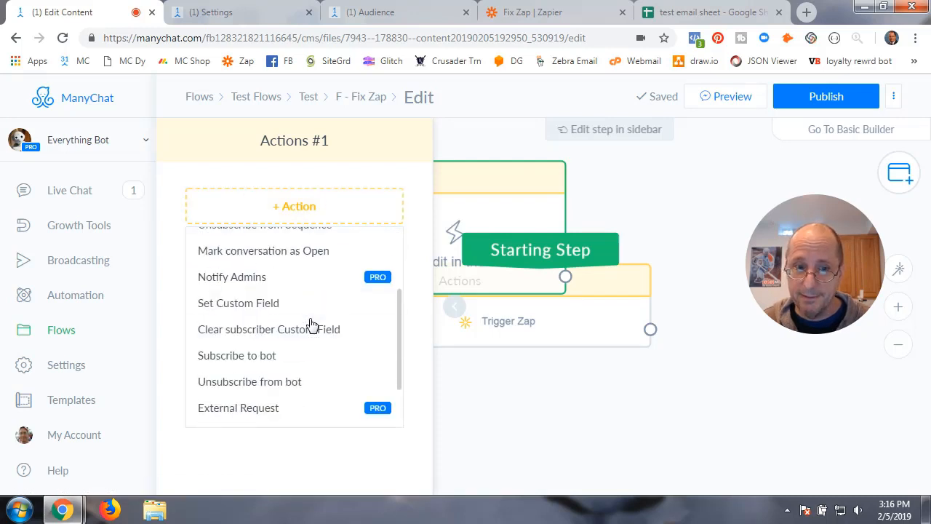
pyautogui.scroll(-1, 249, 413)
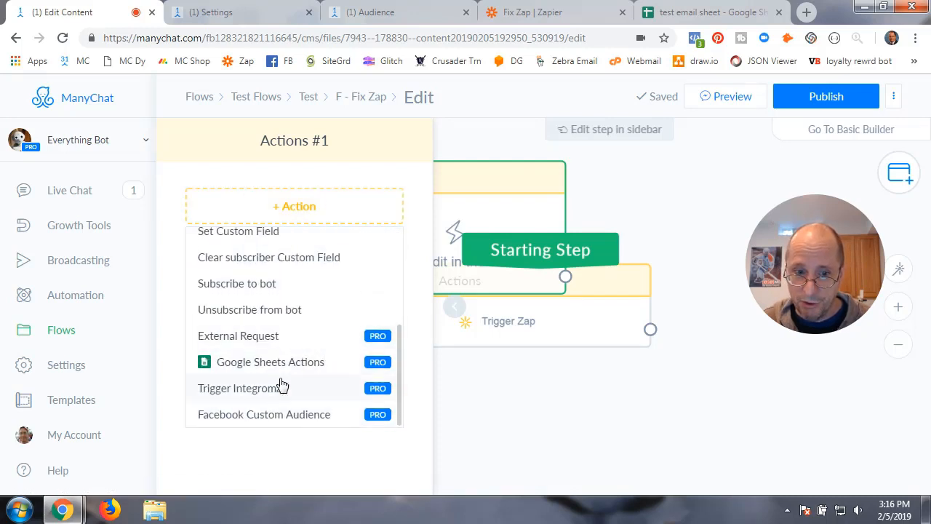
pyautogui.click(277, 369)
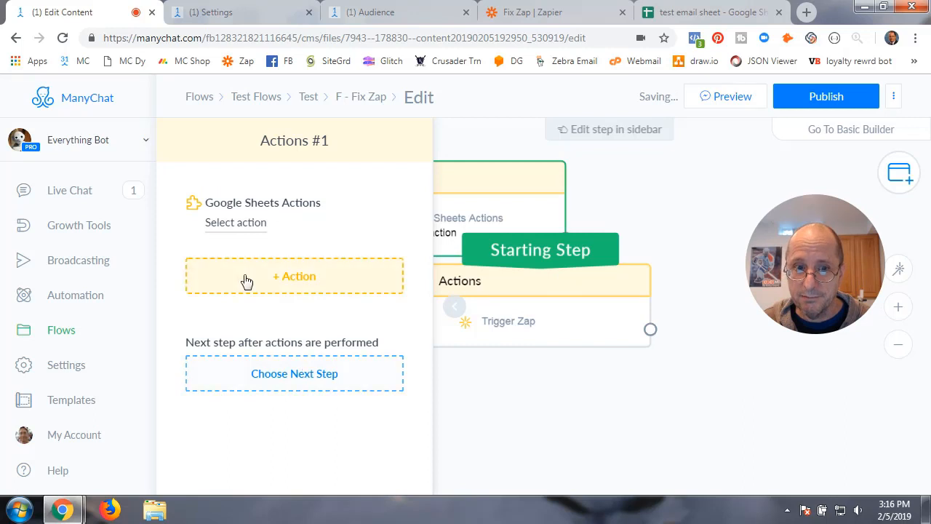
pyautogui.click(242, 231)
pyautogui.click(376, 248)
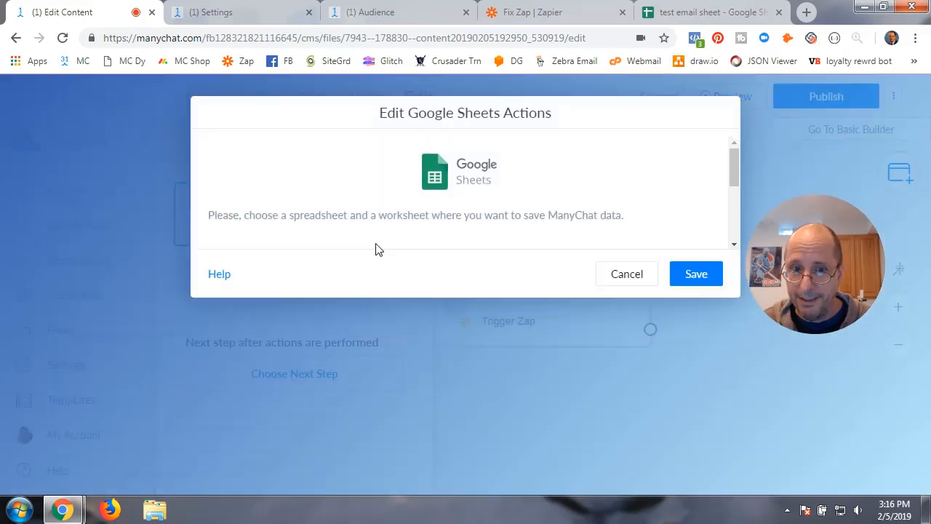
# Step: Set the Google Sheets action's spreadsheet to test email sheet and its worksheet to Sheet1
pyautogui.click(258, 267)
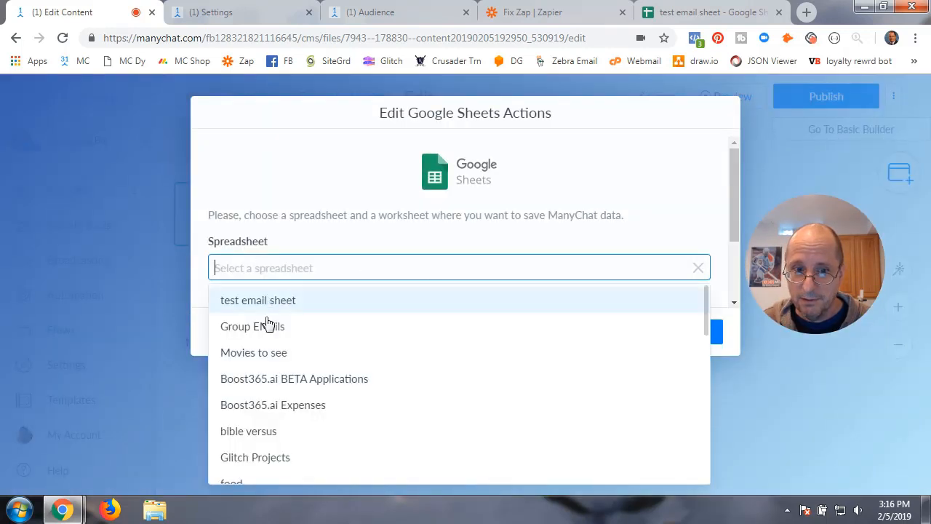
pyautogui.click(305, 307)
pyautogui.scroll(-1, 329, 325)
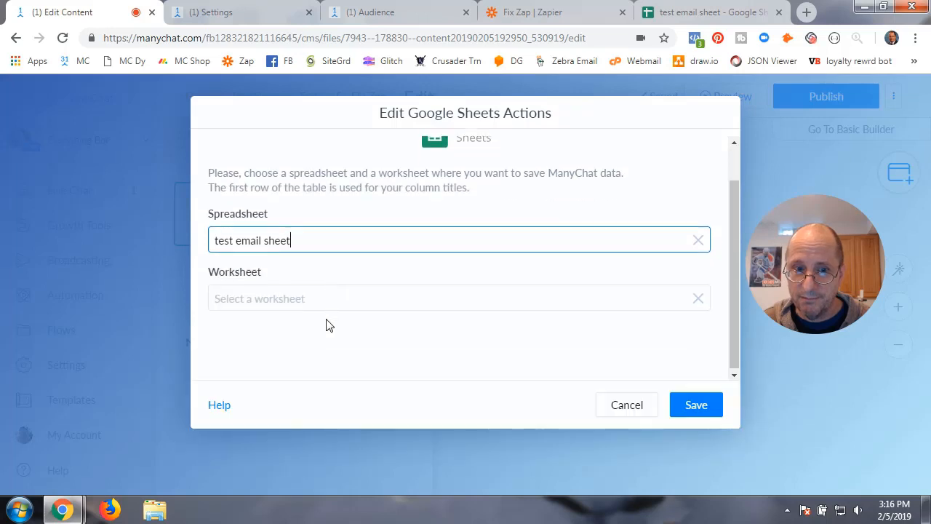
pyautogui.click(281, 299)
pyautogui.click(269, 335)
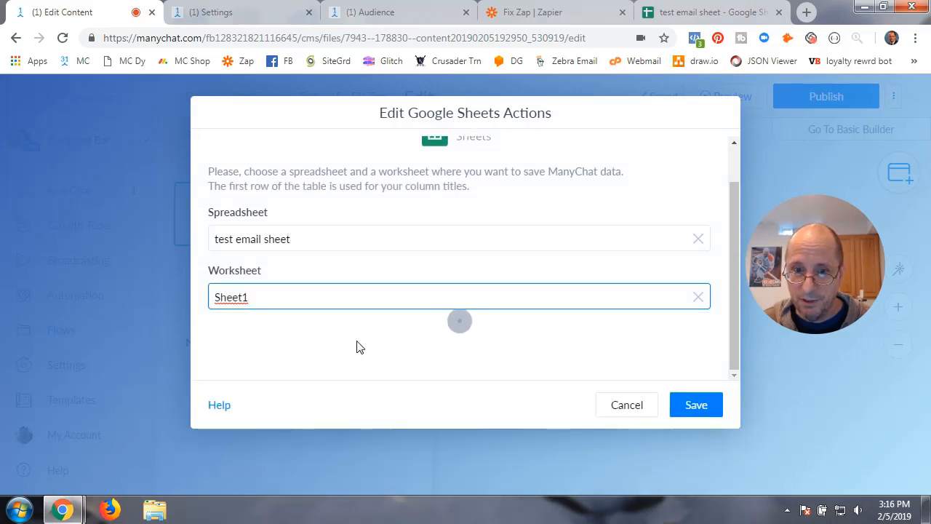
# Step: Map User Id, First Name and Last Name to the user id, first and last columns and save the Google Sheets action
pyautogui.scroll(-3, 357, 347)
pyautogui.click(377, 248)
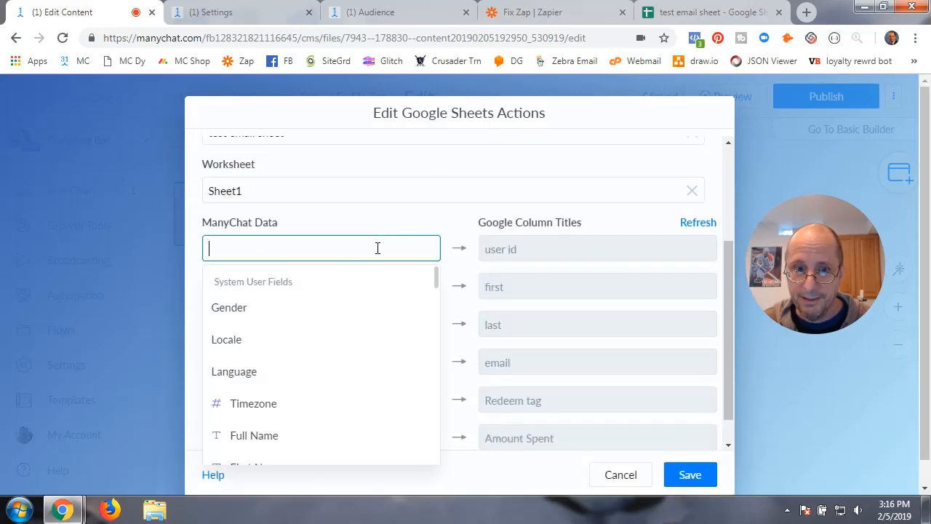
pyautogui.scroll(-3, 318, 403)
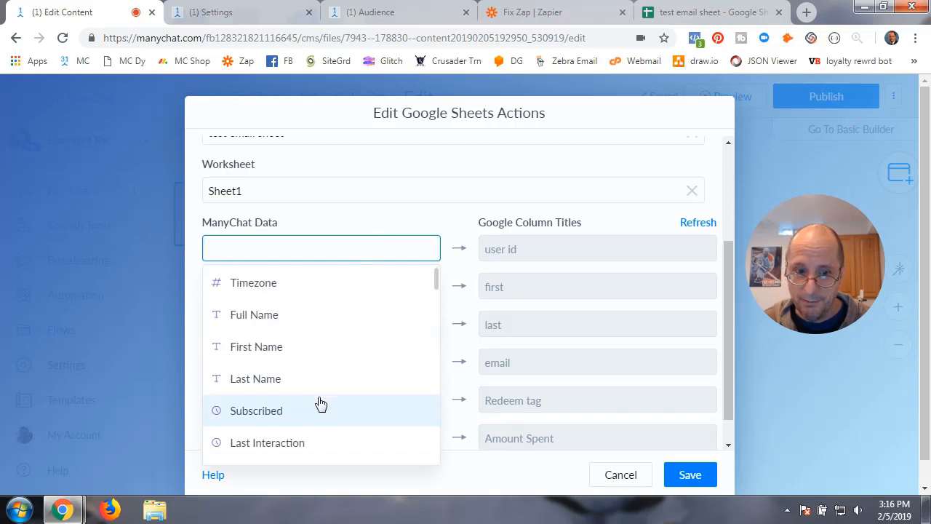
pyautogui.click(300, 390)
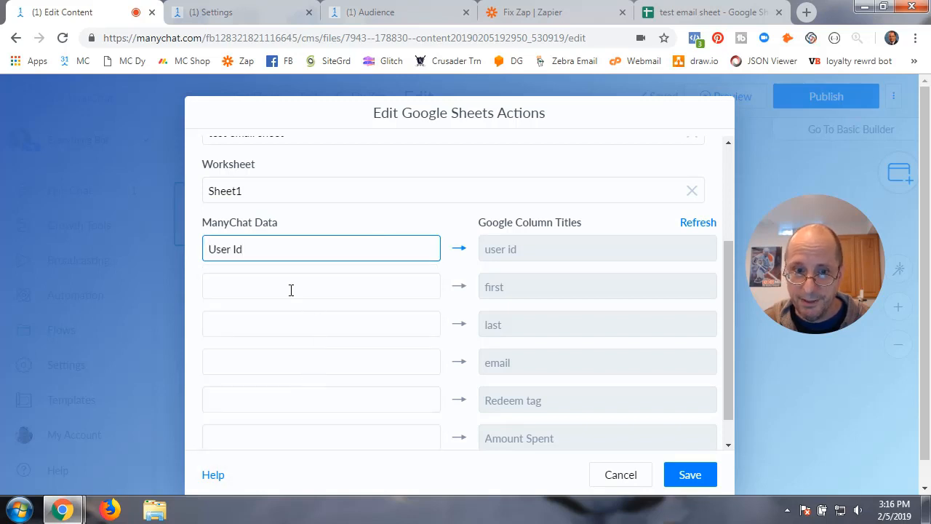
pyautogui.click(291, 291)
pyautogui.scroll(-3, 259, 422)
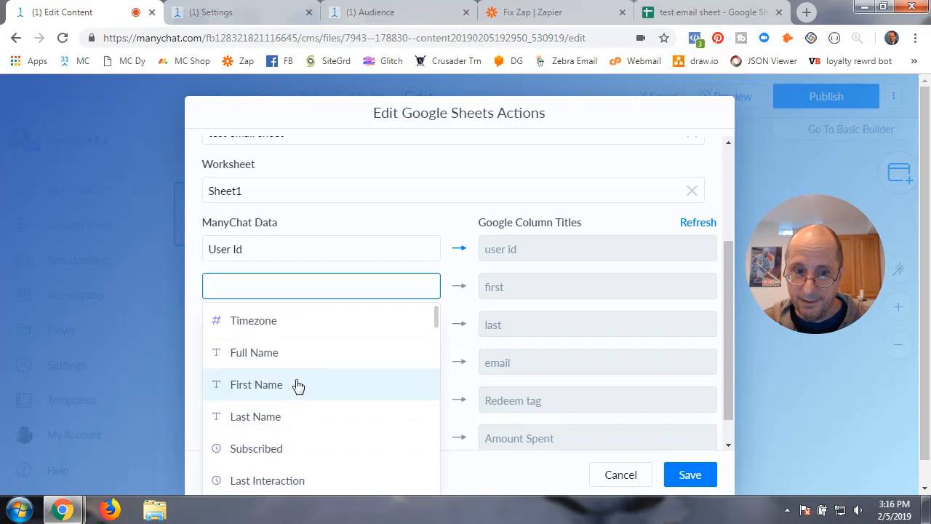
pyautogui.click(298, 385)
pyautogui.click(286, 329)
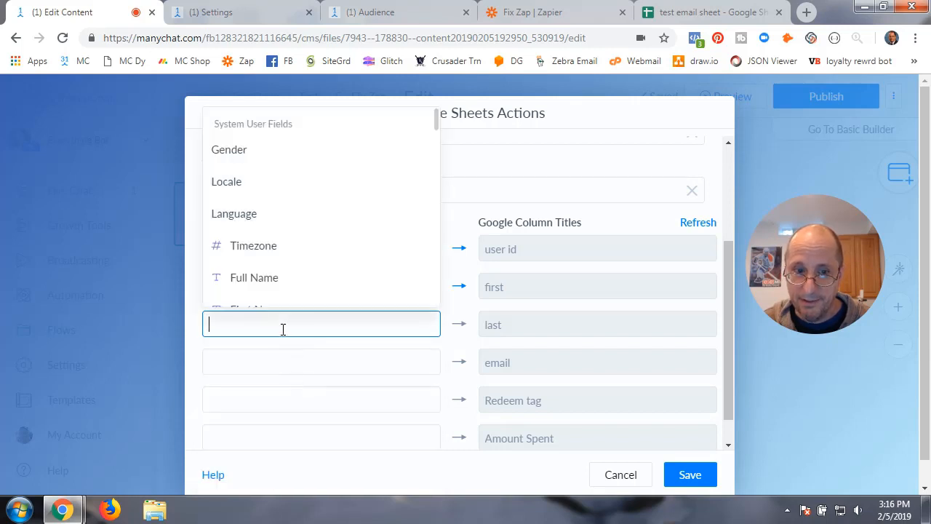
pyautogui.scroll(-3, 350, 256)
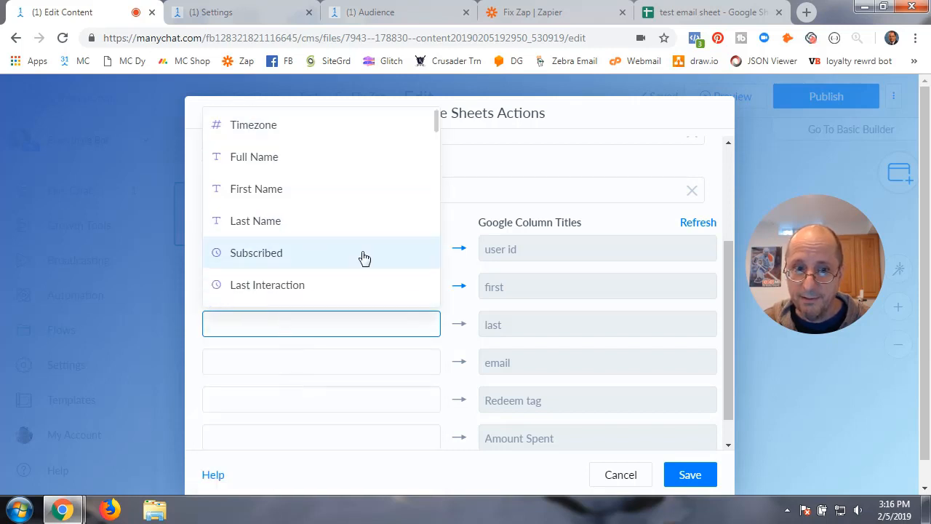
pyautogui.click(274, 222)
pyautogui.click(687, 483)
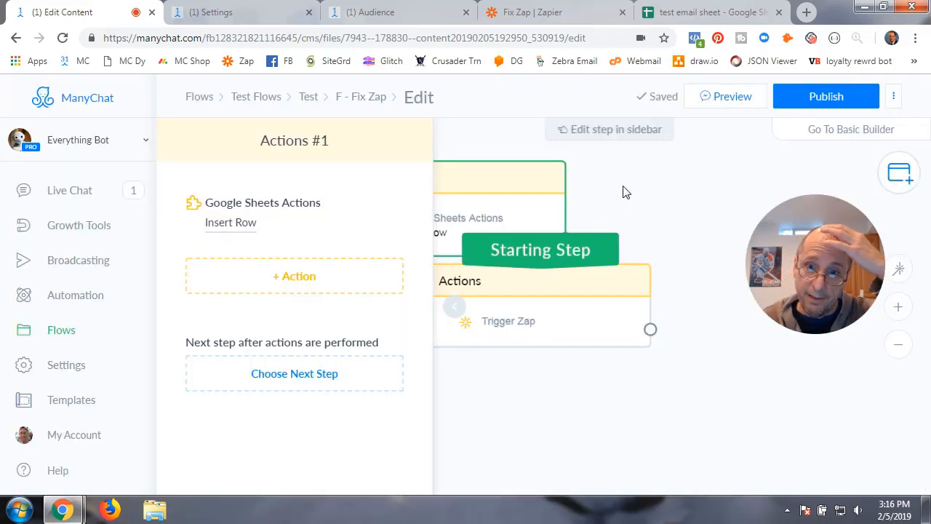
# Step: Make Actions #1 the starting step of the F - Fix Zap flow and publish the flow
pyautogui.click(641, 193)
pyautogui.moveTo(565, 249); pyautogui.dragTo(453, 187)
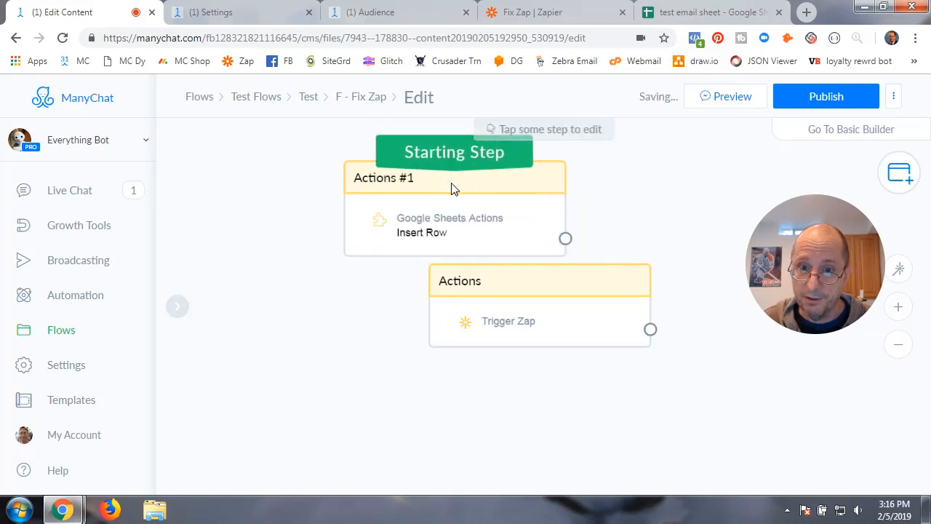
pyautogui.click(827, 94)
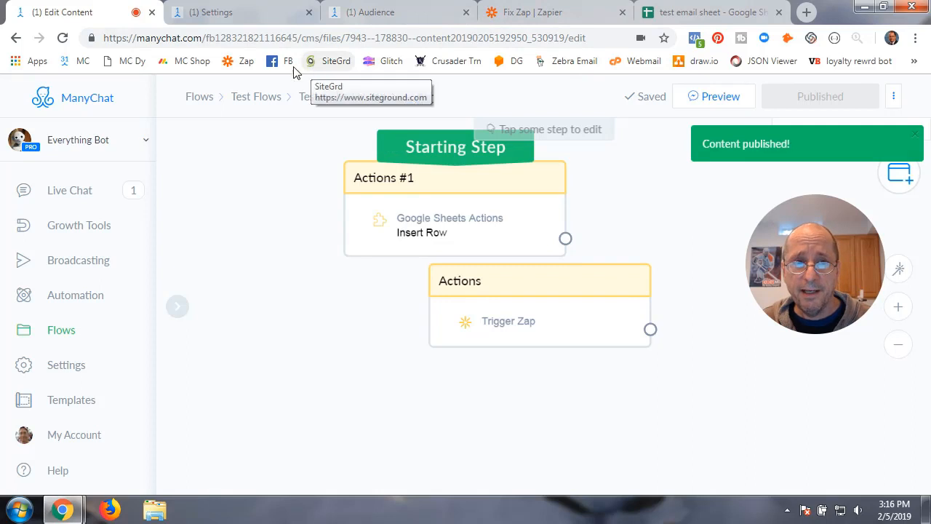
# Step: Create a broadcast from the F - Fix Zap flow in the Test folder of Test Flows
pyautogui.click(85, 268)
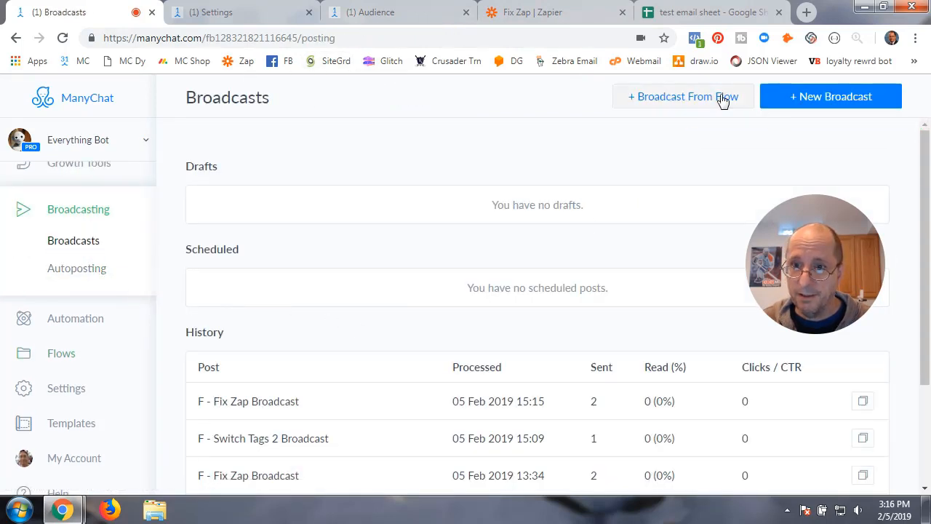
pyautogui.click(678, 100)
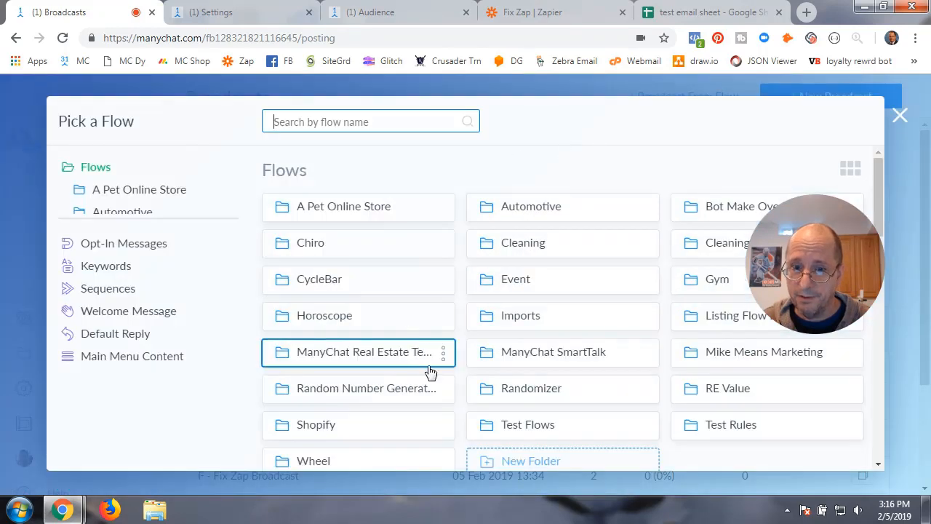
pyautogui.click(536, 426)
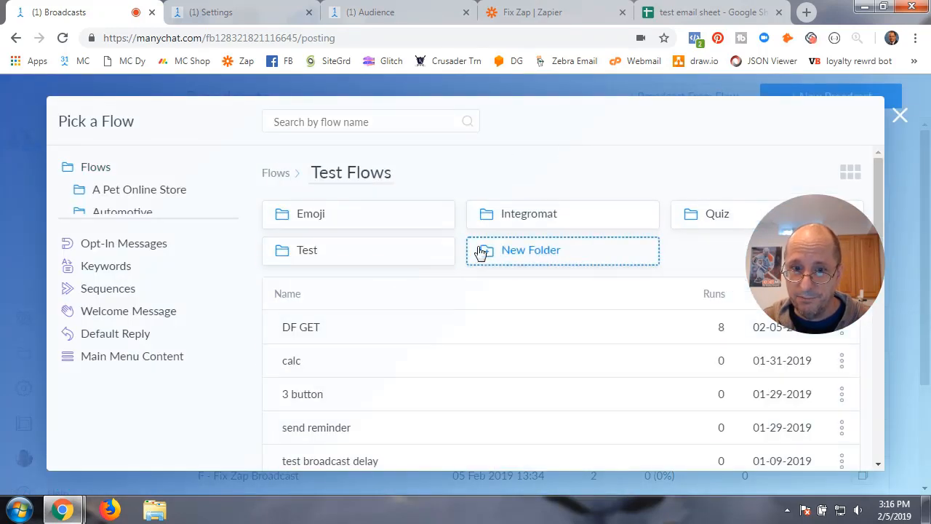
pyautogui.click(368, 257)
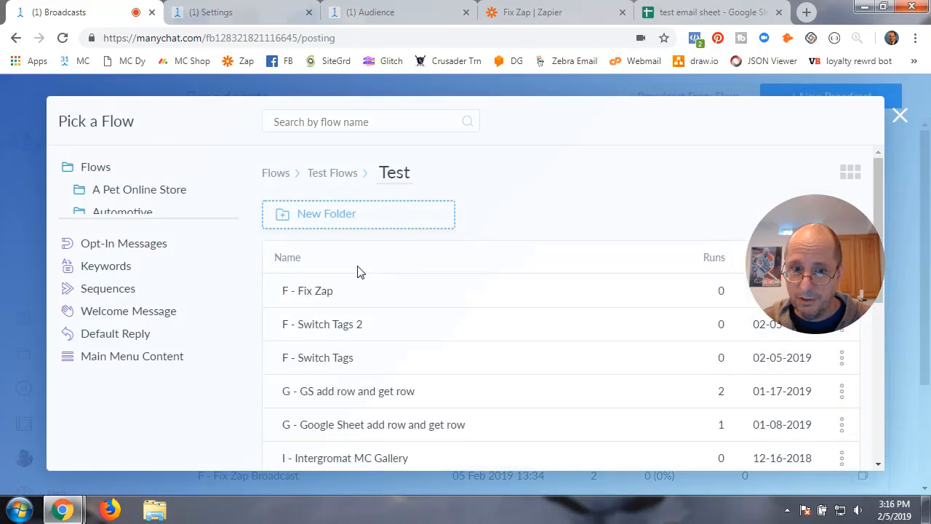
pyautogui.click(324, 300)
pyautogui.click(754, 449)
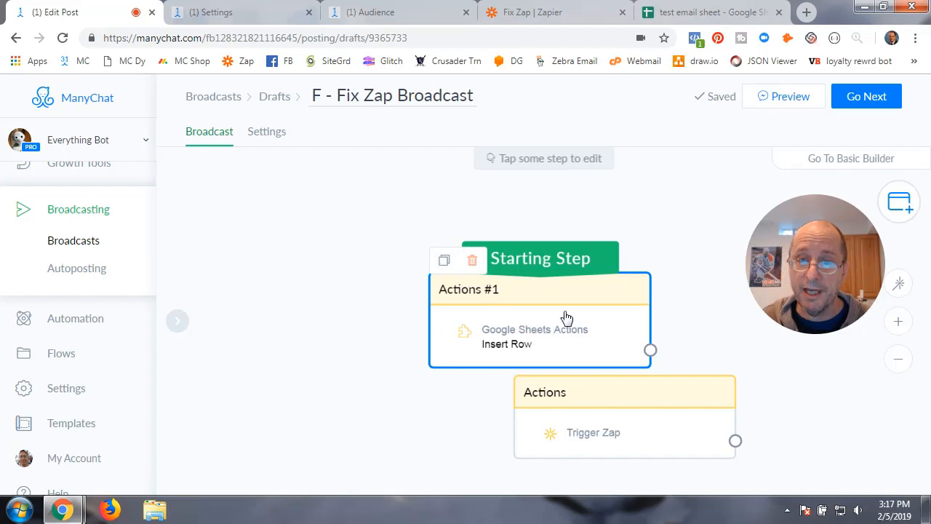
# Step: Target the broadcast only at subscribers whose tag is A_Fix
pyautogui.click(867, 97)
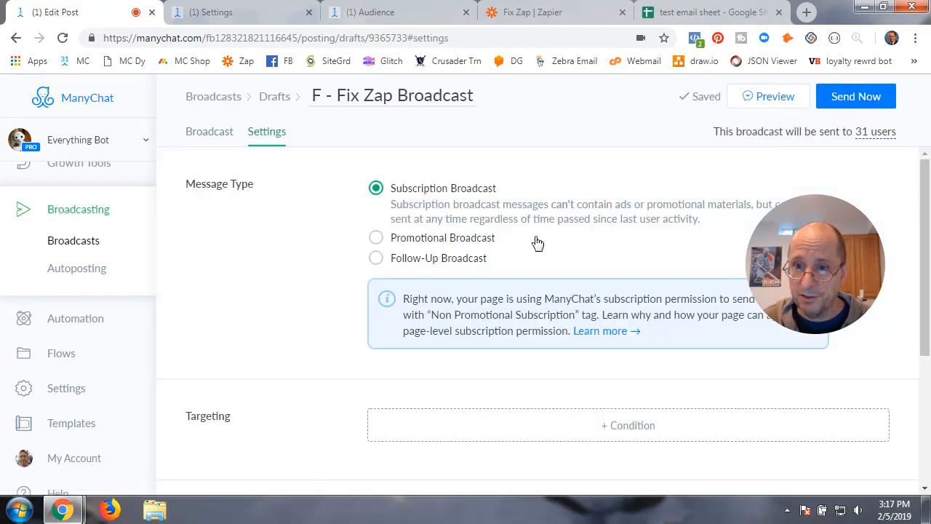
pyautogui.click(582, 433)
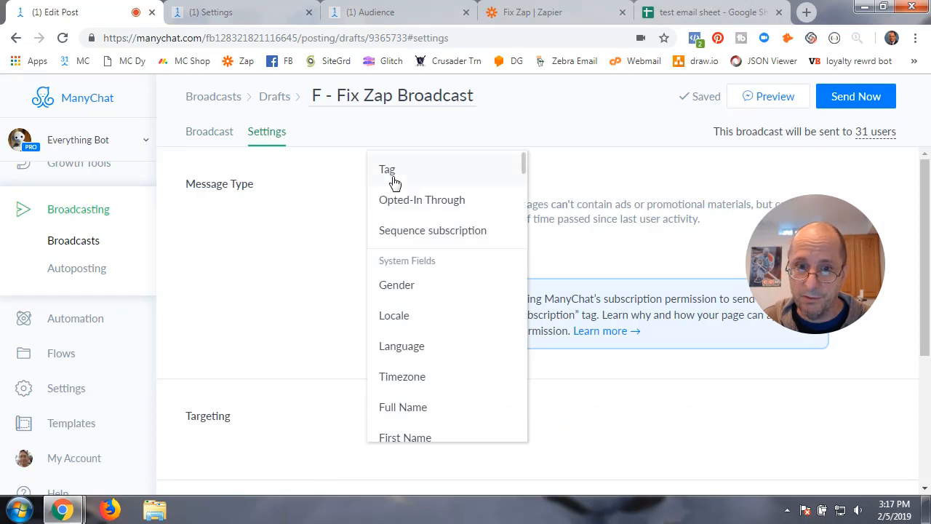
pyautogui.click(393, 177)
pyautogui.click(524, 300)
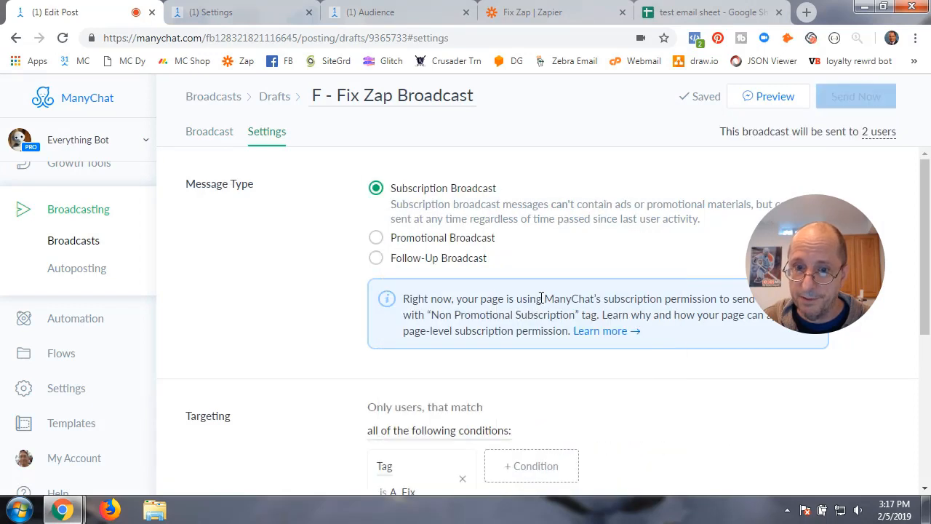
# Step: Send the broadcast immediately and check the test email sheet for the inserted subscriber rows
pyautogui.click(857, 102)
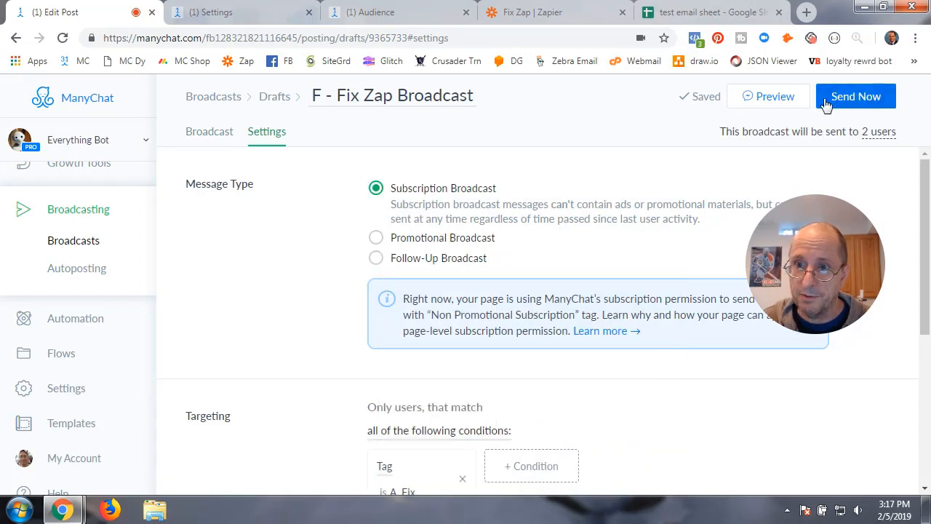
pyautogui.click(542, 340)
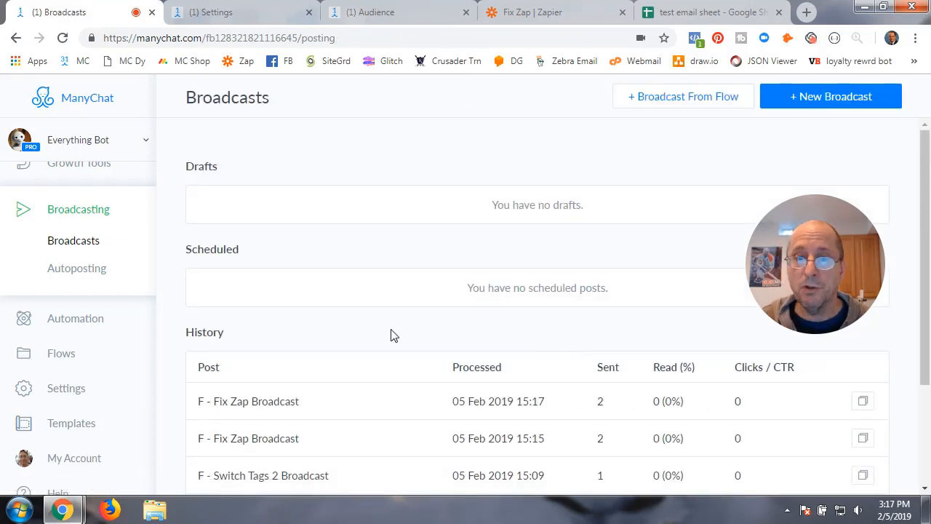
pyautogui.click(698, 15)
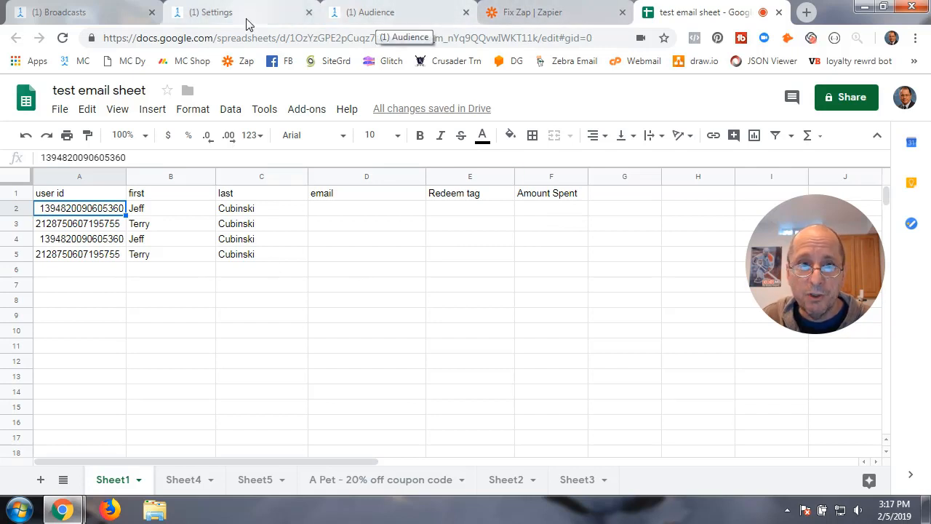
# Step: Reopen the F - Fix Zap flow from the Test folder for editing and open its Actions #1 step
pyautogui.click(109, 15)
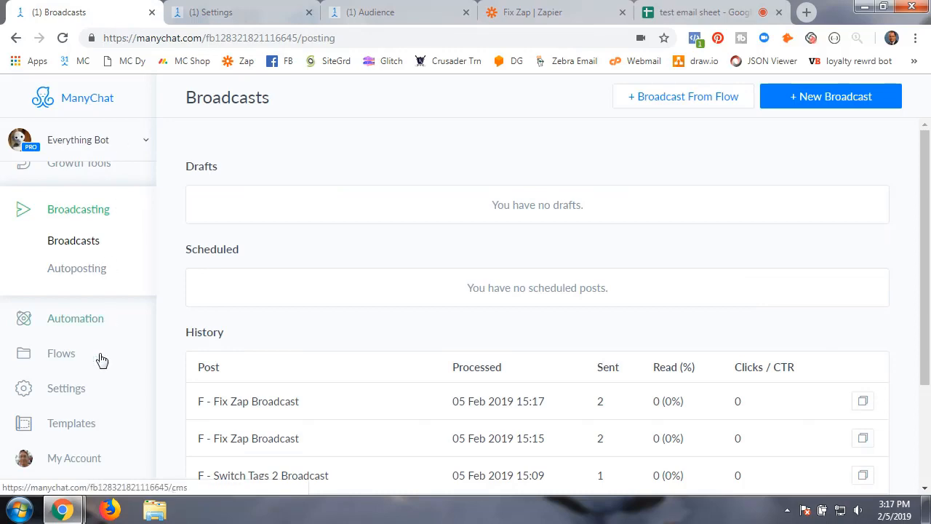
pyautogui.click(75, 358)
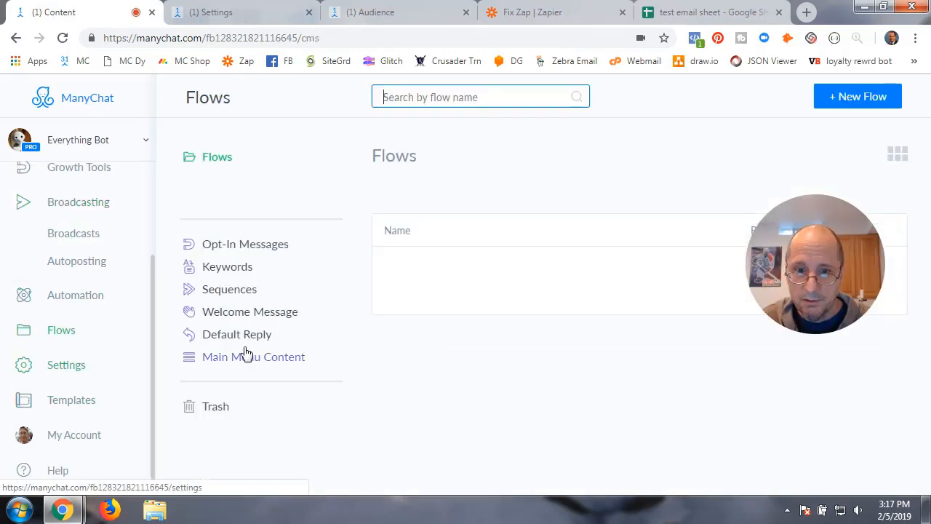
pyautogui.click(610, 414)
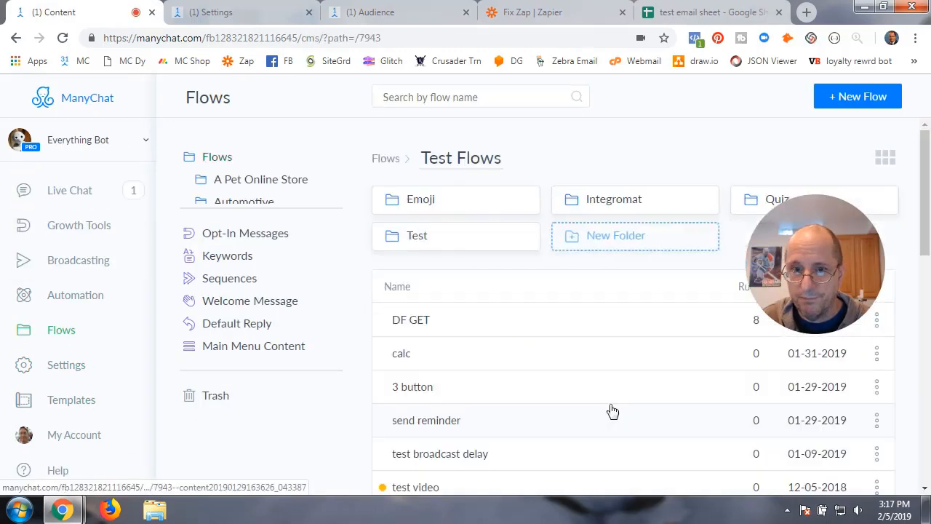
pyautogui.click(461, 240)
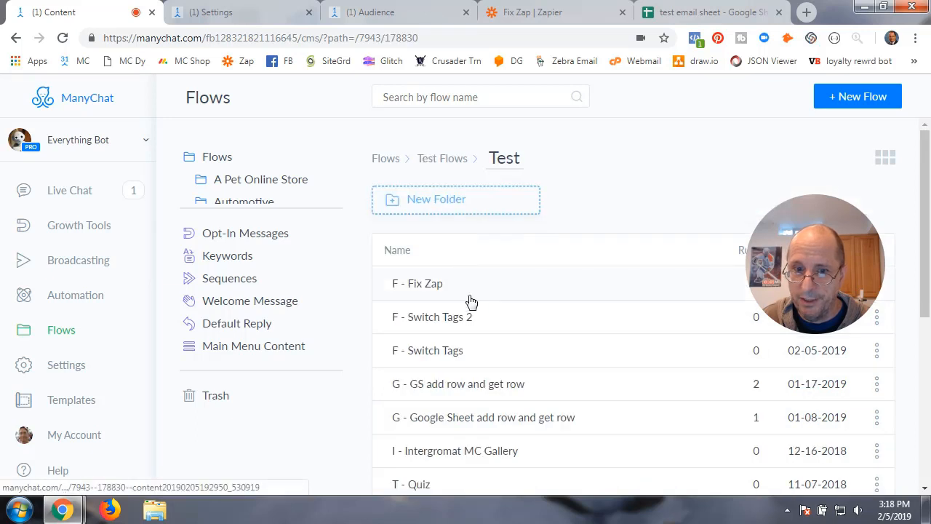
pyautogui.click(429, 293)
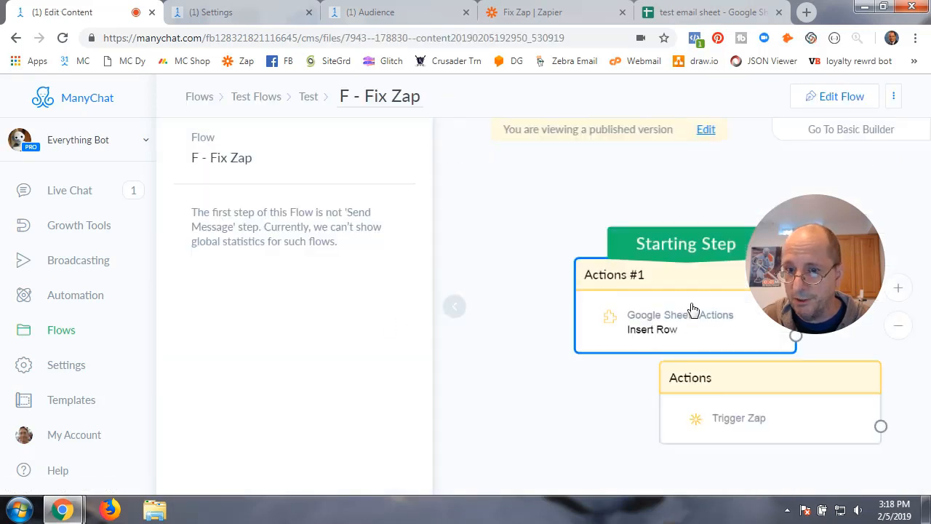
pyautogui.click(692, 310)
pyautogui.click(823, 93)
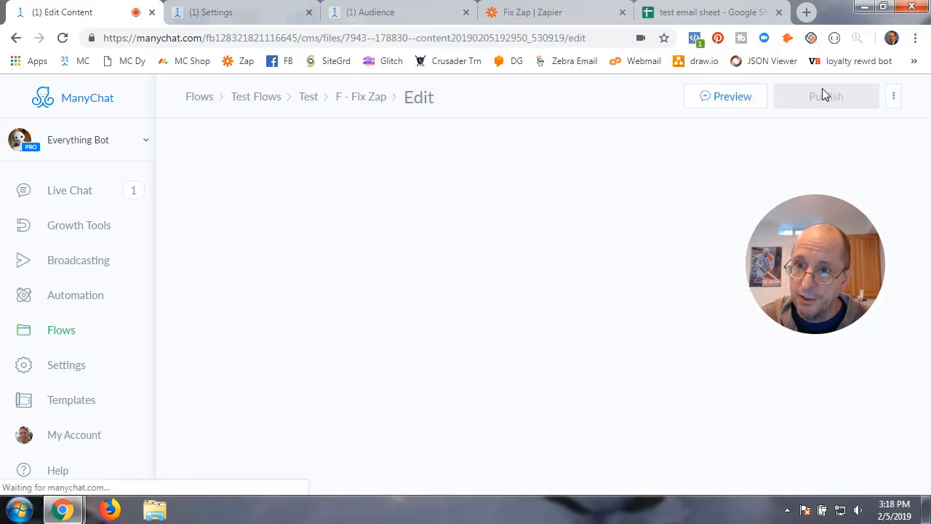
pyautogui.click(546, 316)
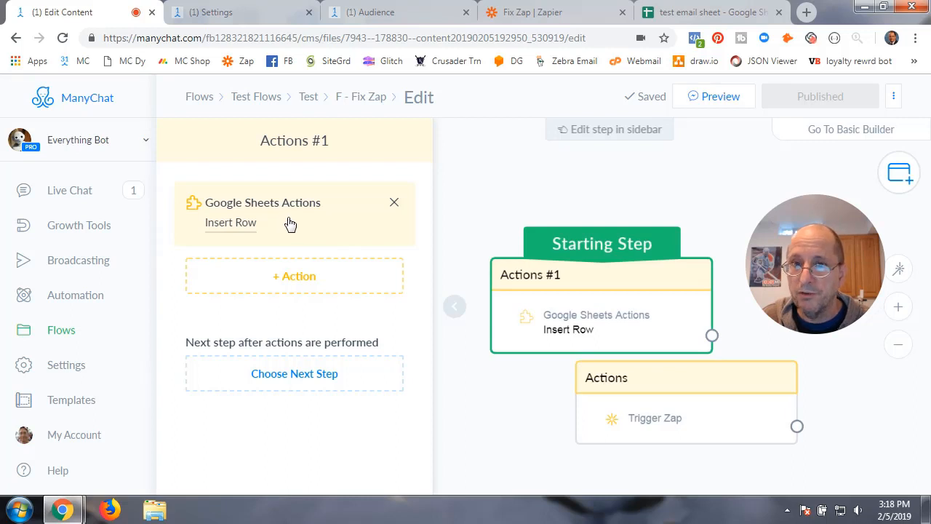
# Step: Compare the rows in test email sheet with the male subscriber's tags and custom fields in the ManyChat audience
pyautogui.click(716, 12)
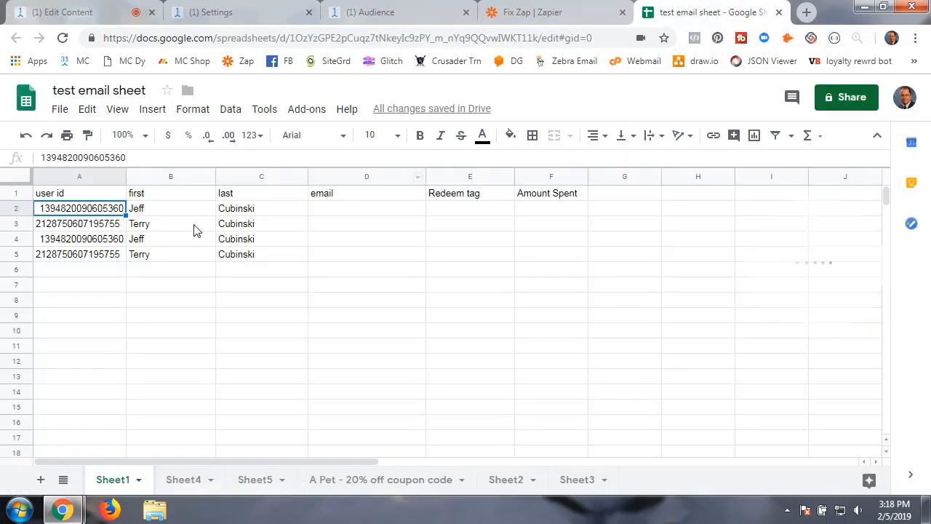
pyautogui.click(409, 11)
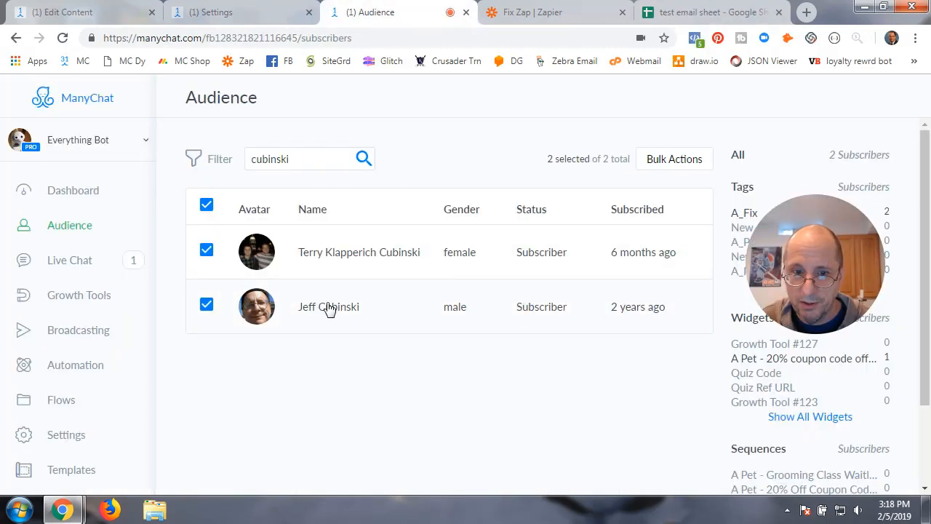
pyautogui.click(441, 307)
pyautogui.scroll(-18, 440, 310)
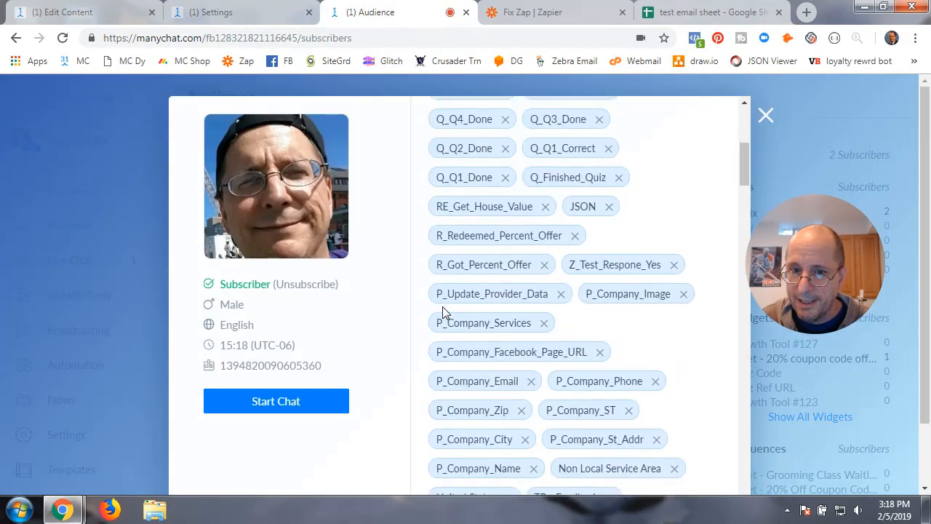
pyautogui.scroll(-5, 442, 311)
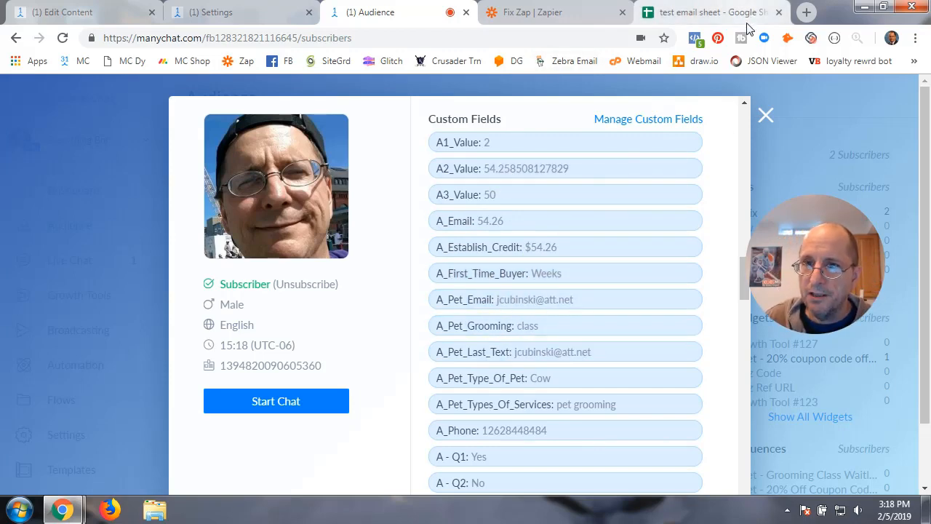
pyautogui.click(699, 12)
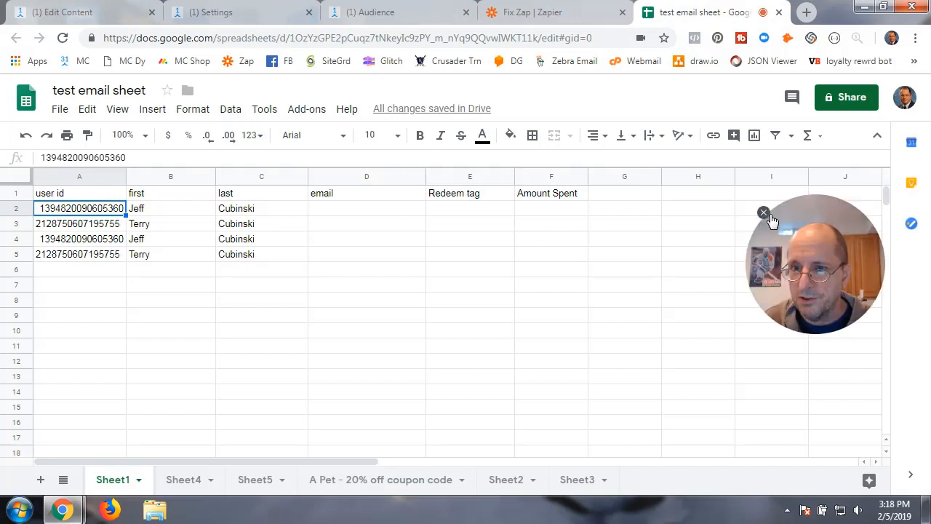
# Step: Review the field-to-column mapping of the Insert Row action in Actions #1 and close it without saving
pyautogui.click(115, 14)
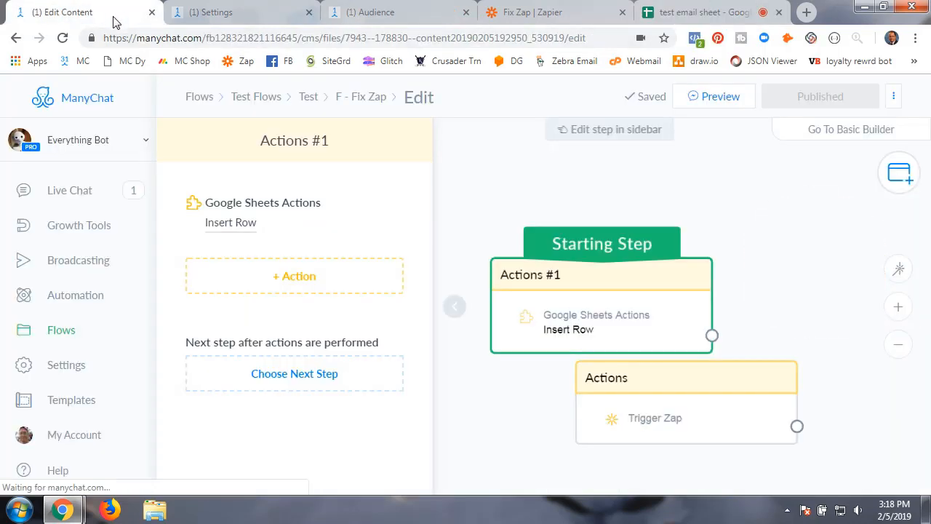
pyautogui.click(291, 222)
pyautogui.scroll(-4, 352, 339)
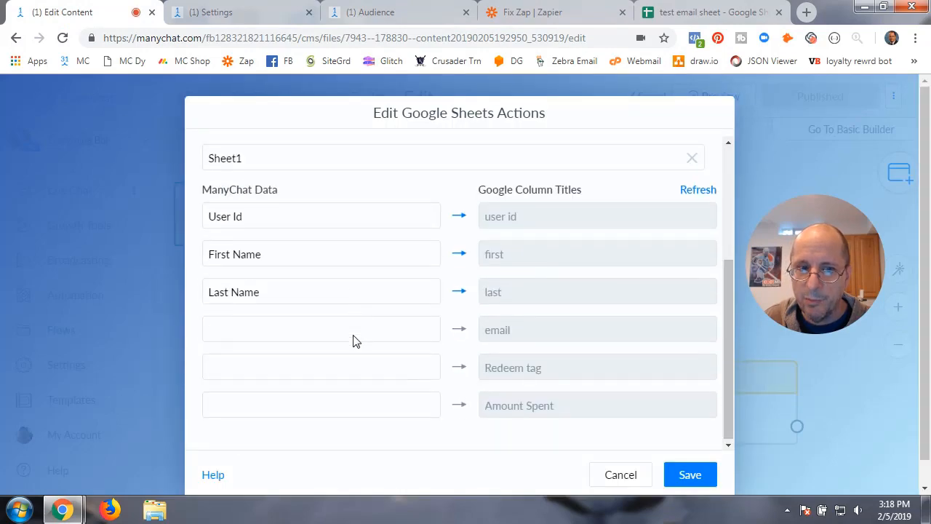
pyautogui.click(618, 453)
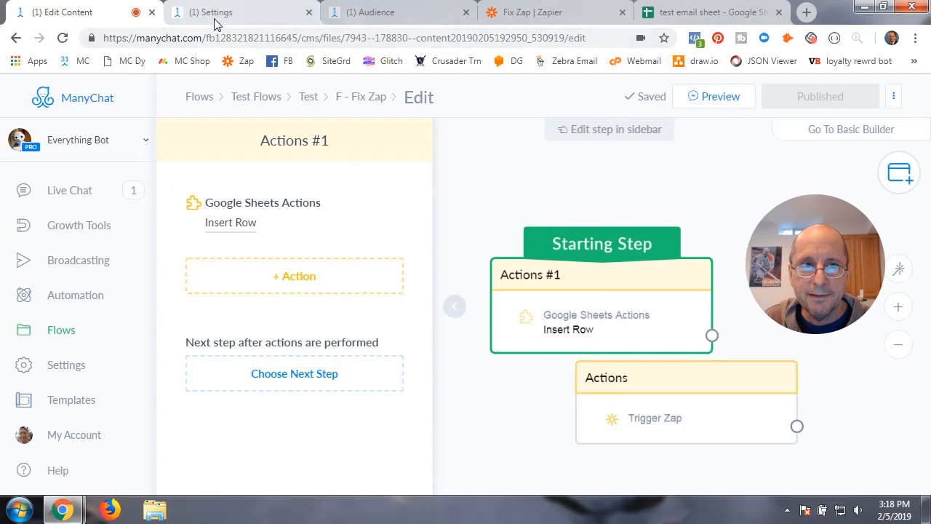
# Step: View the ManyChat broadcast history and switch to the Fix Zap overview in Zapier
pyautogui.click(97, 268)
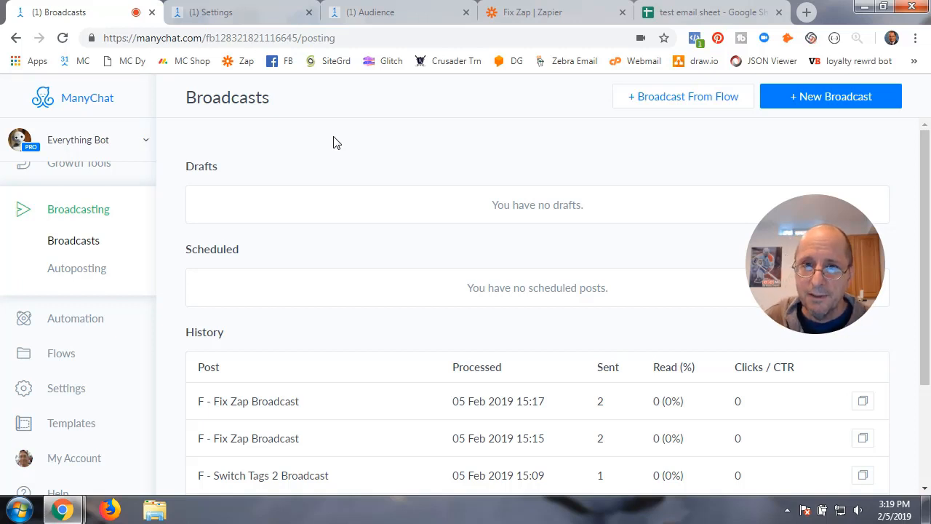
pyautogui.click(553, 15)
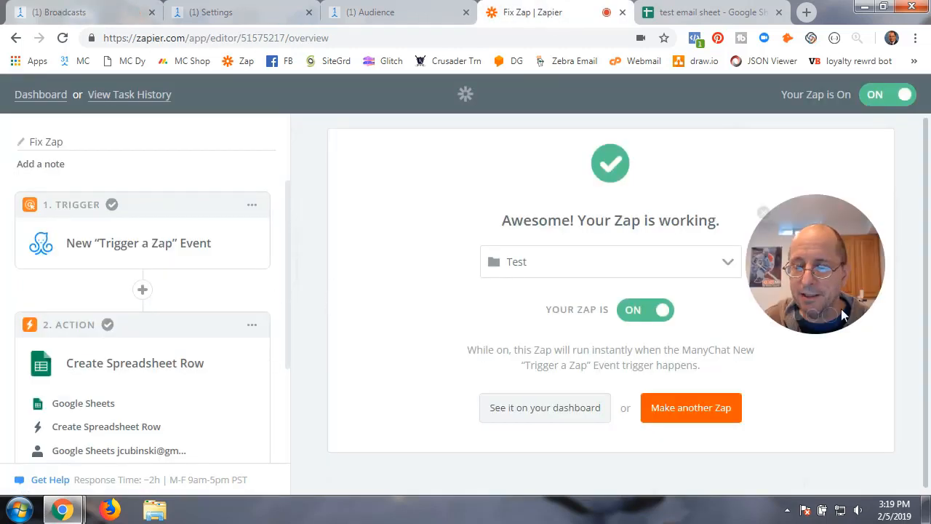